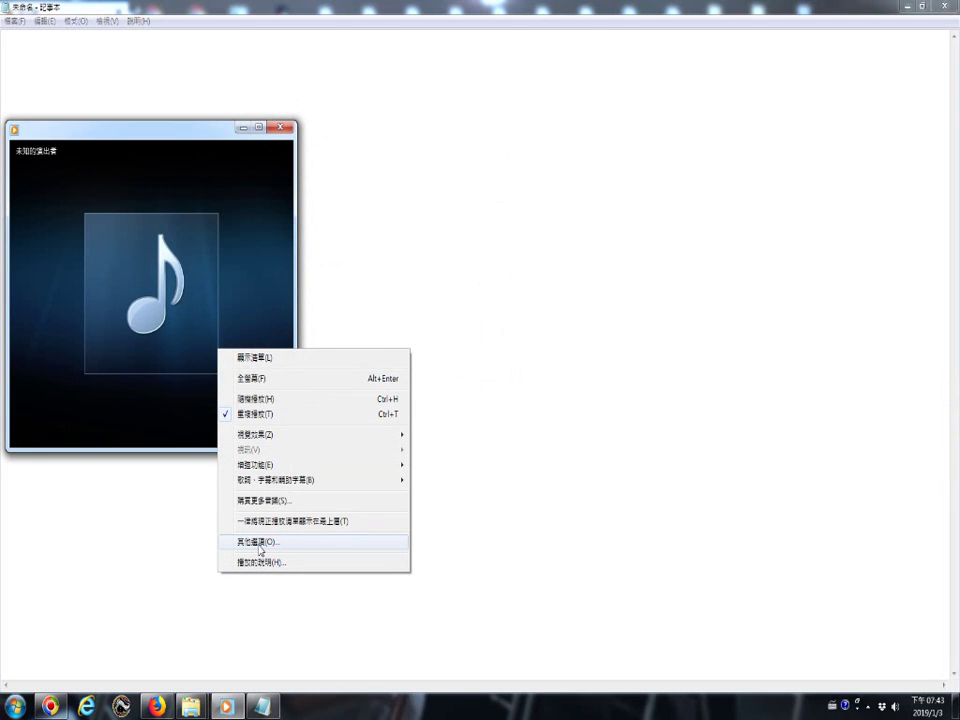
Step: In the player's rip music options, set the format to MP3, enable automatic CD ripping and confirm
{"action": "left_click", "coordinate": [260, 543]}
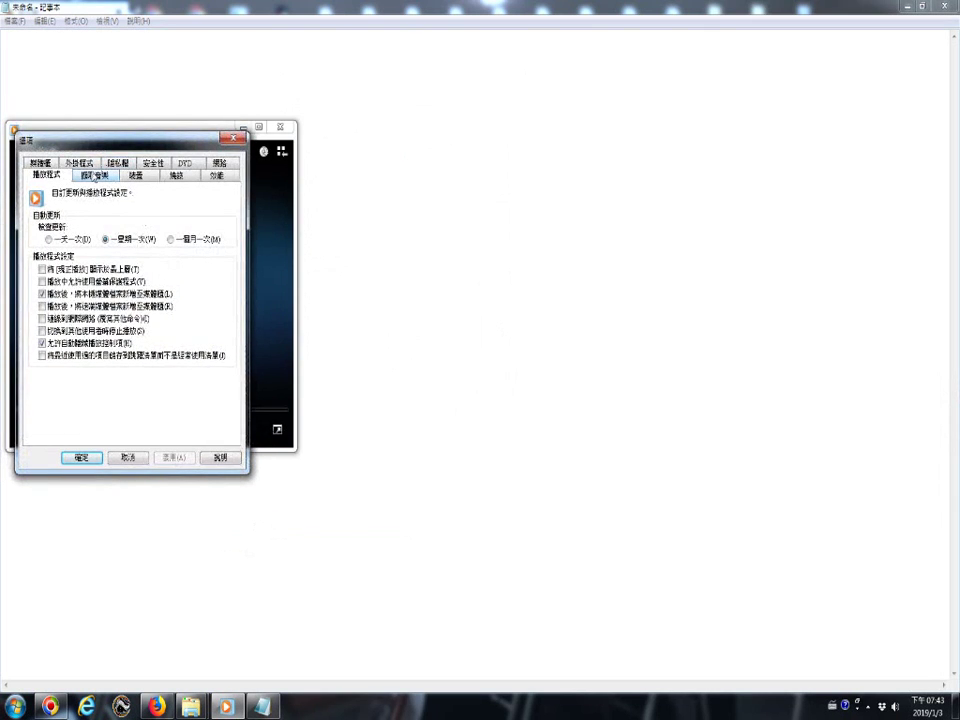
{"action": "left_click", "coordinate": [94, 176]}
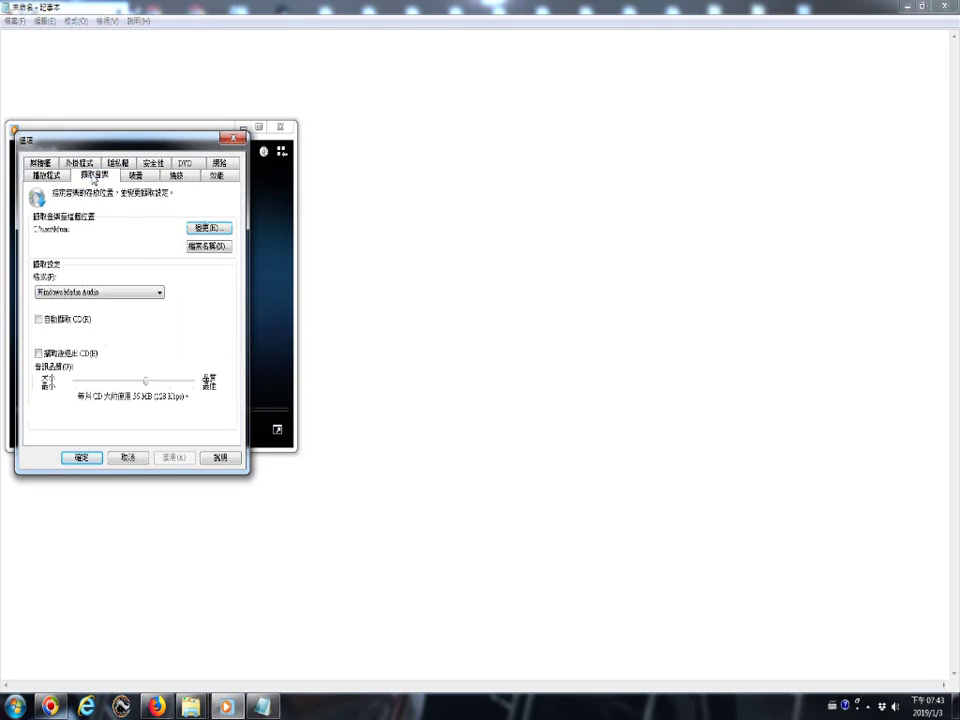
{"action": "left_click_drag", "start_coordinate": [148, 140], "coordinate": [490, 145]}
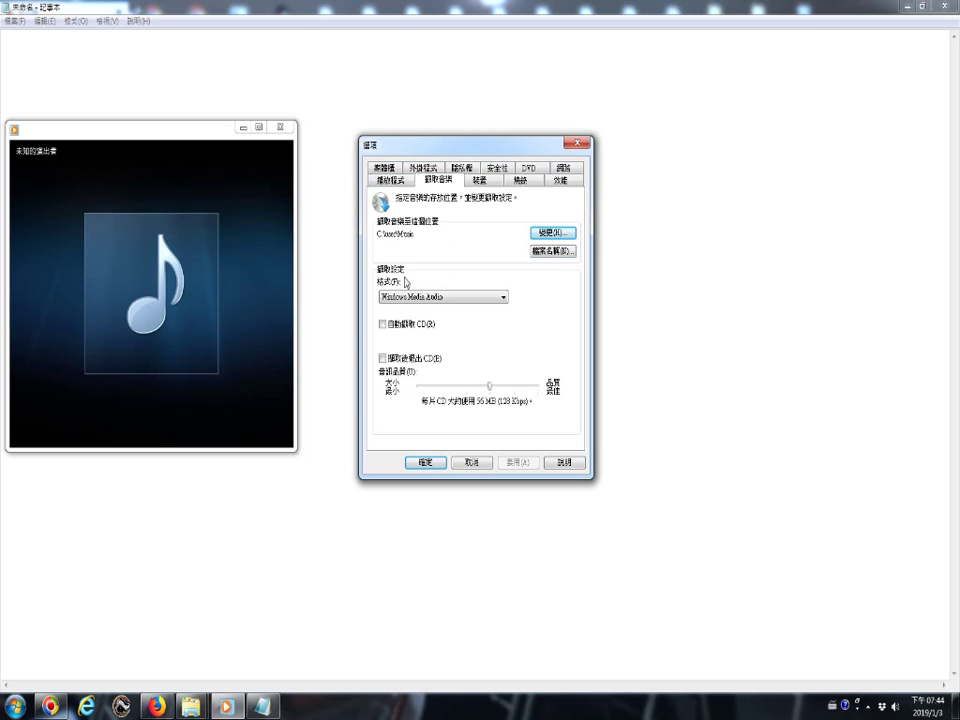
{"action": "left_click", "coordinate": [504, 298]}
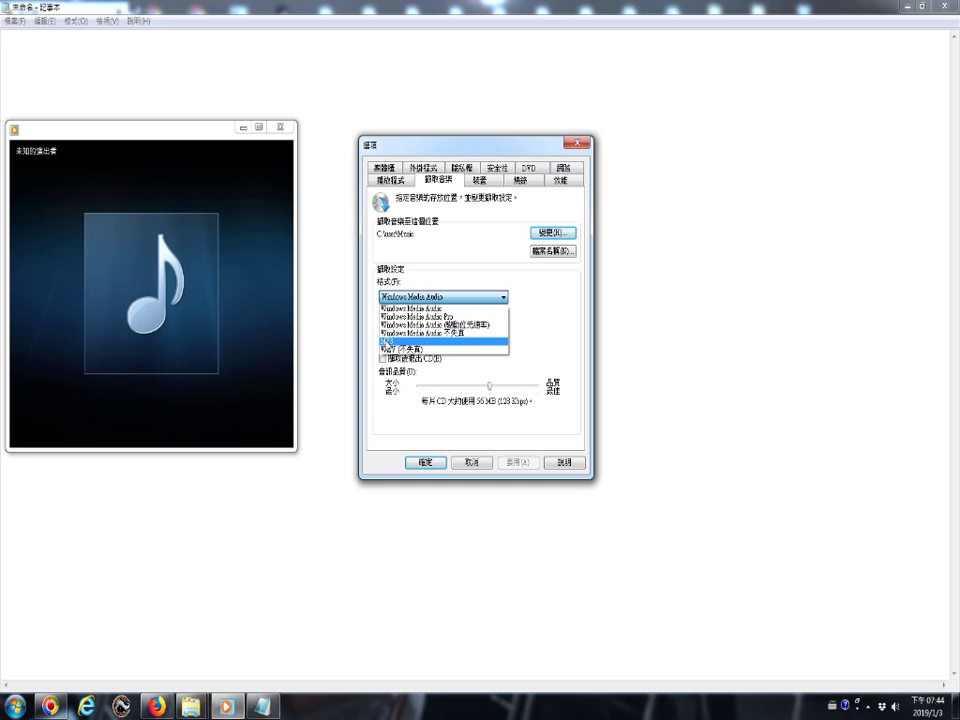
{"action": "left_click", "coordinate": [385, 342]}
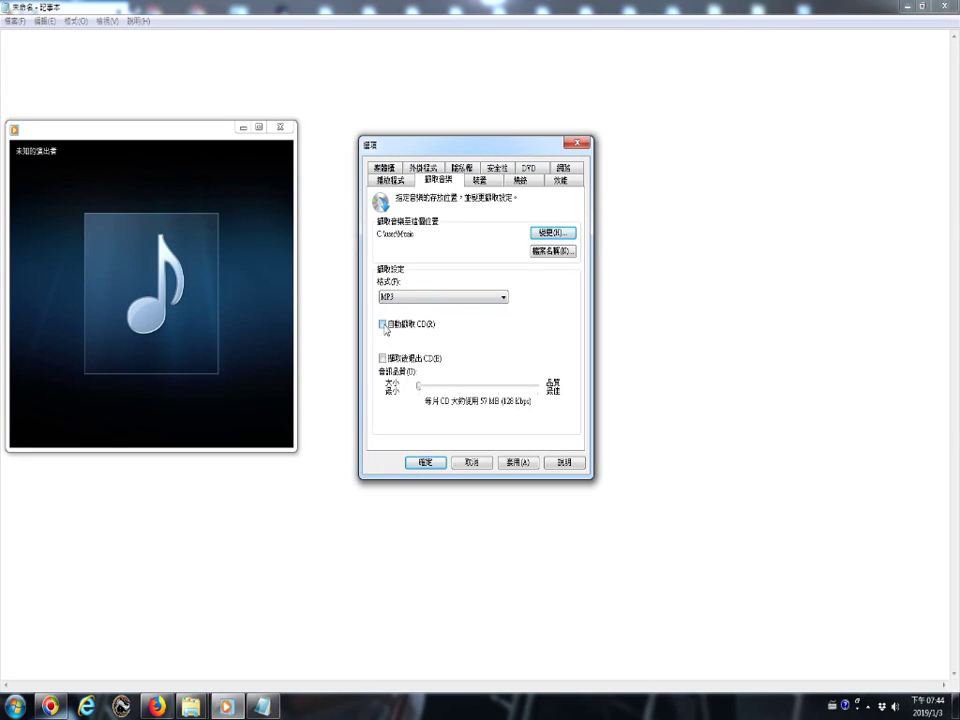
{"action": "left_click", "coordinate": [381, 323]}
{"action": "left_click", "coordinate": [436, 461]}
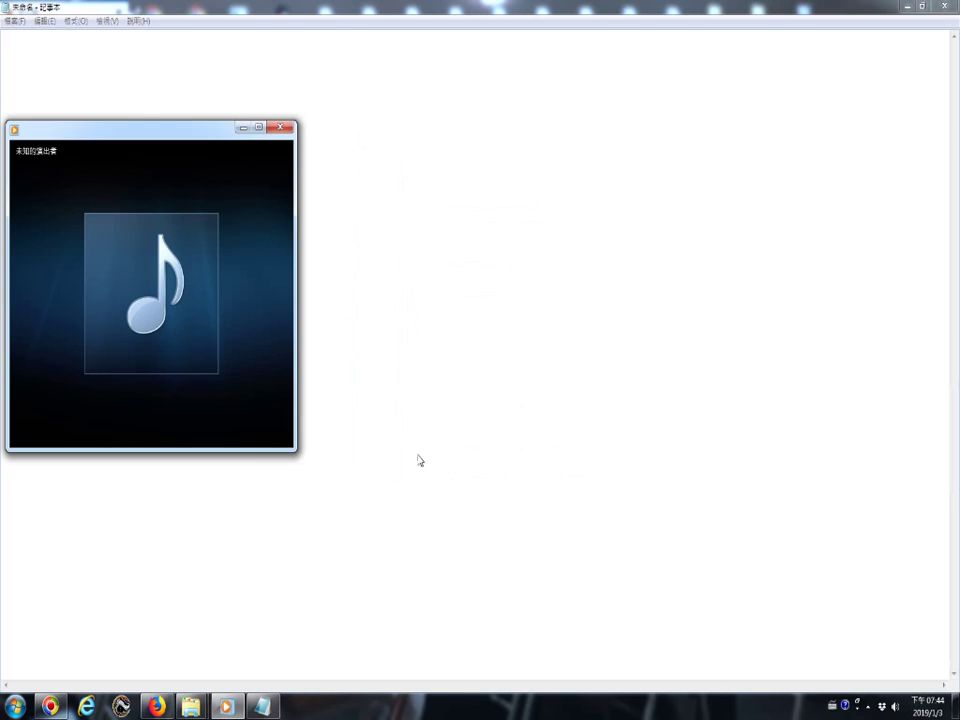
Step: Open the music library in Windows Explorer and examine the contents of the first CDRip17-06-26 folder
{"action": "mouse_move", "coordinate": [216, 206]}
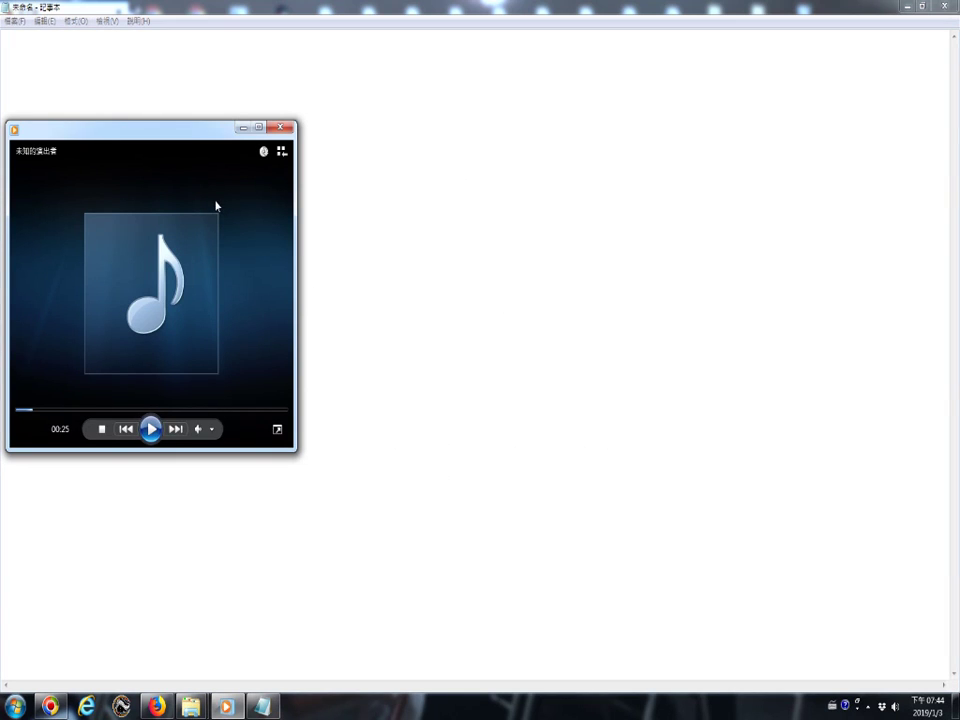
{"action": "left_click", "coordinate": [14, 708]}
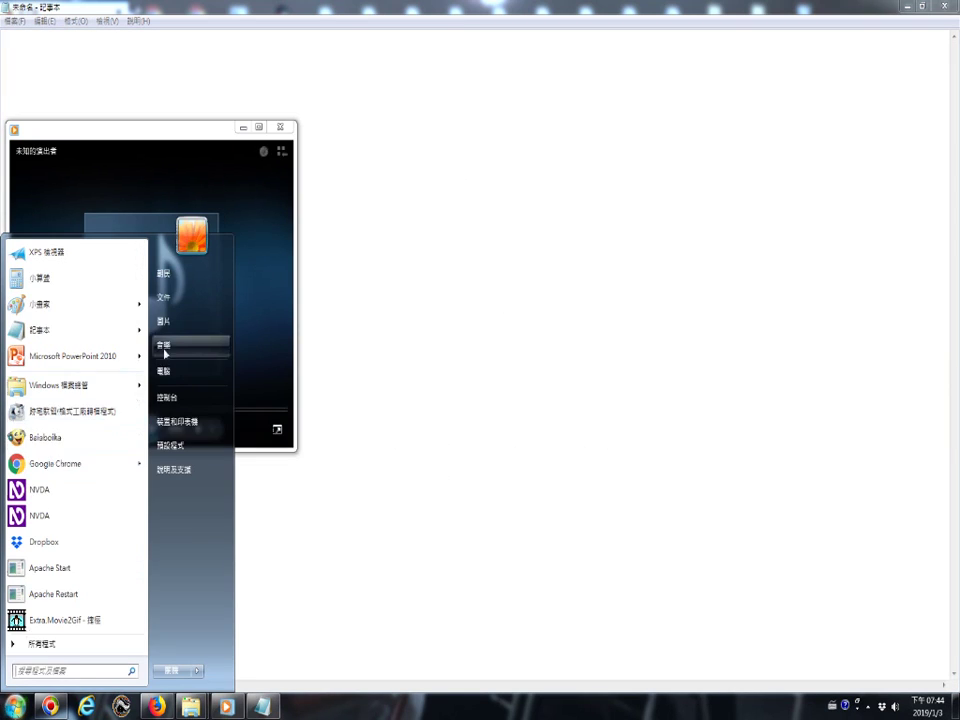
{"action": "left_click", "coordinate": [170, 323]}
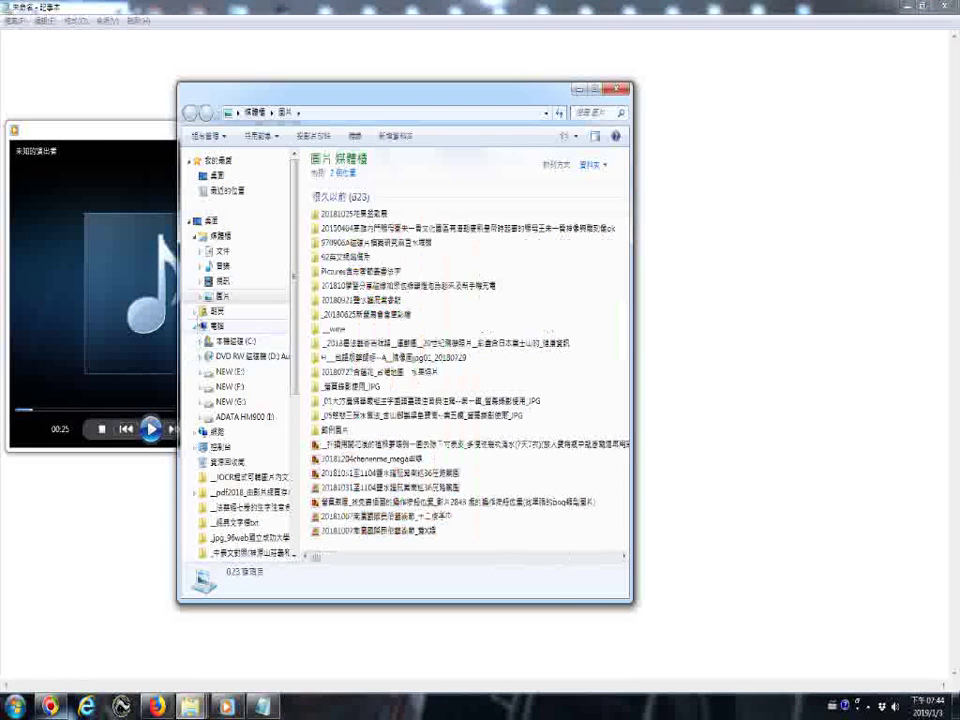
{"action": "left_click", "coordinate": [224, 266]}
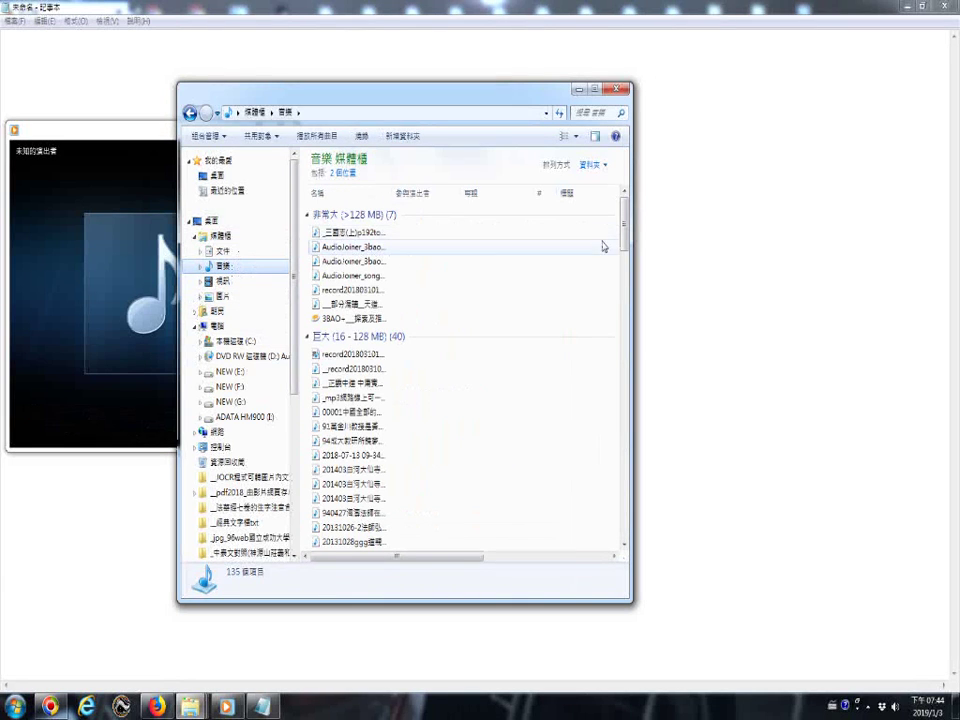
{"action": "left_click_drag", "start_coordinate": [622, 222], "coordinate": [613, 567]}
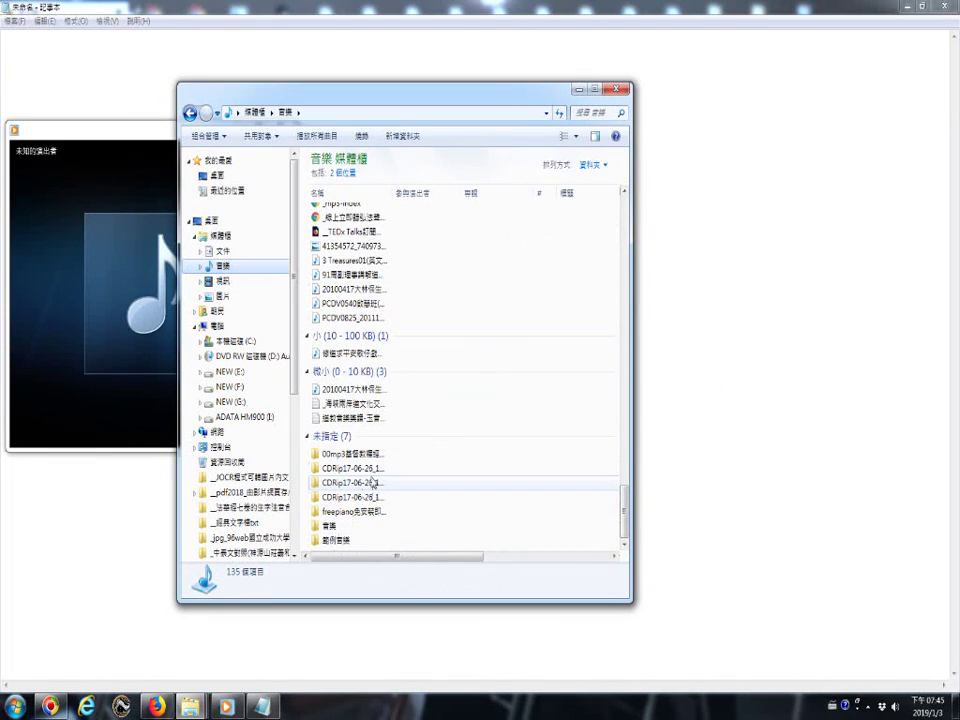
{"action": "double_click", "coordinate": [370, 470]}
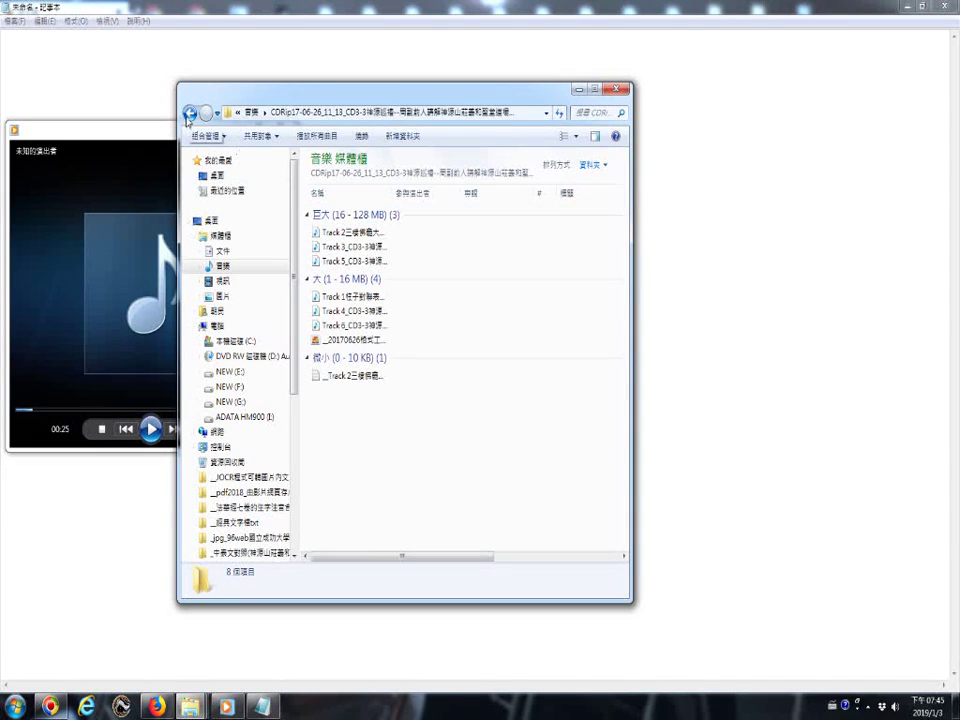
{"action": "left_click", "coordinate": [189, 114]}
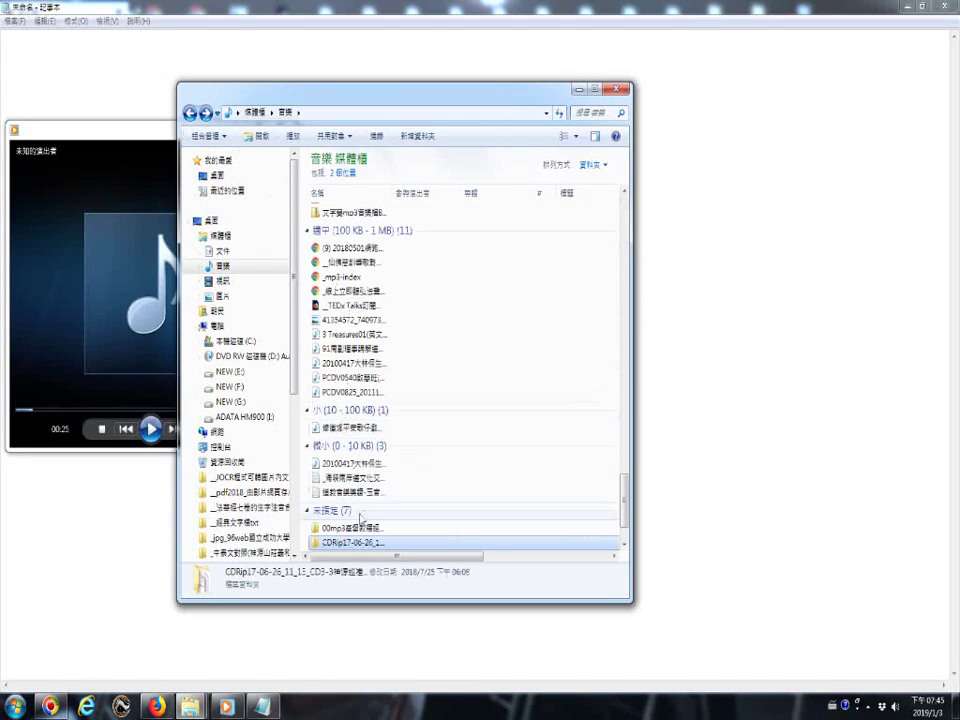
{"action": "scroll", "coordinate": [420, 505], "scroll_direction": "down", "scroll_amount": 1}
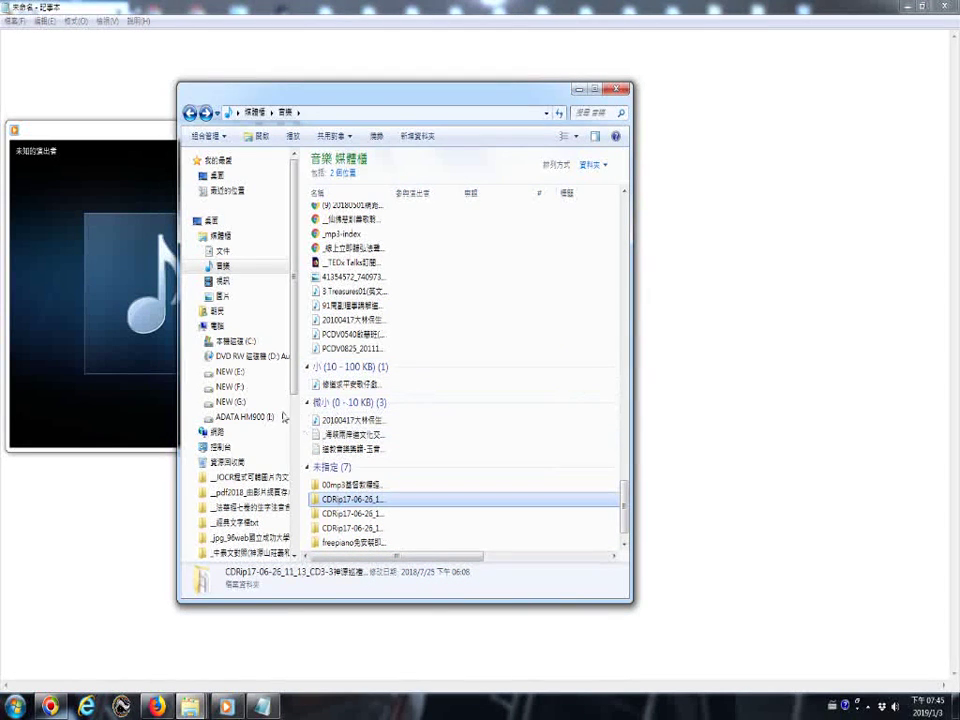
Step: Switch back to Windows Media Player, reopen the rip music options, and review and accept the file name details for ripped tracks
{"action": "left_click", "coordinate": [129, 497]}
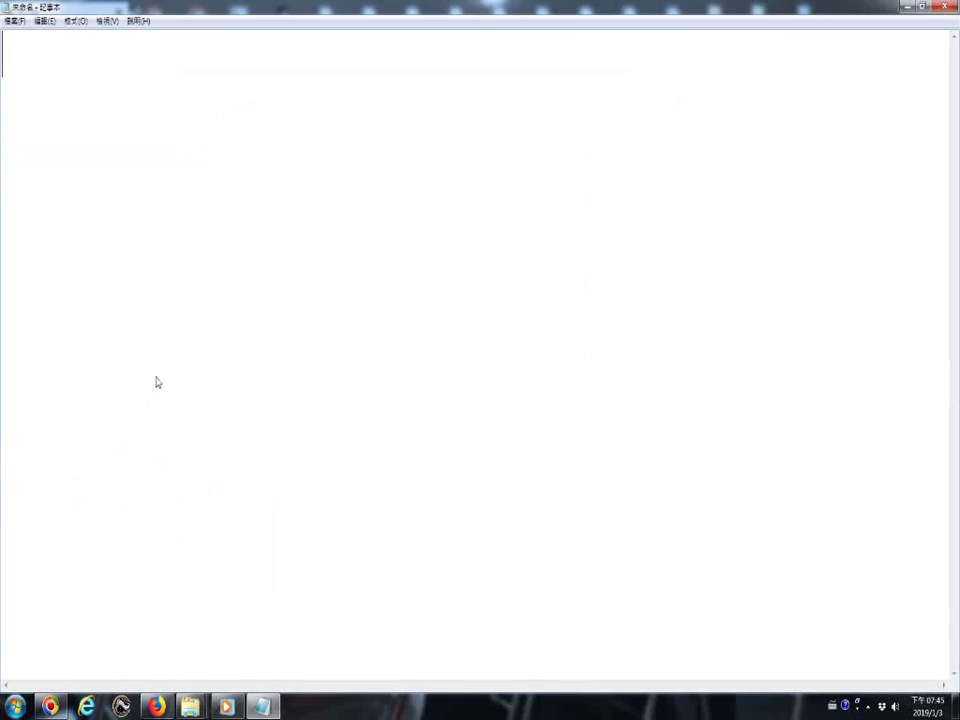
{"action": "left_click", "coordinate": [228, 707]}
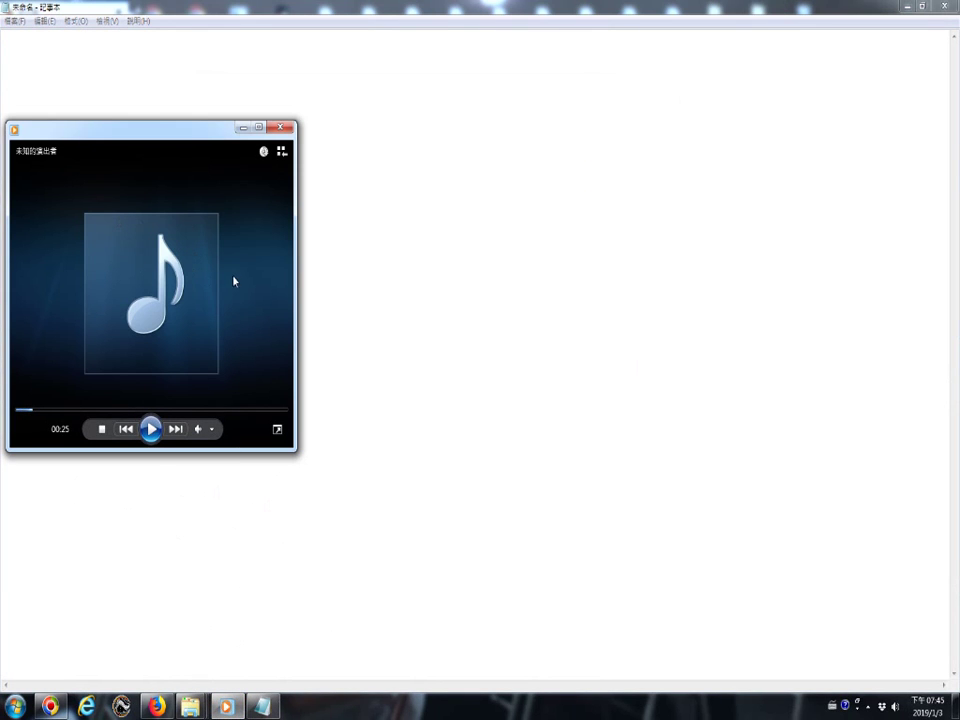
{"action": "right_click", "coordinate": [234, 281]}
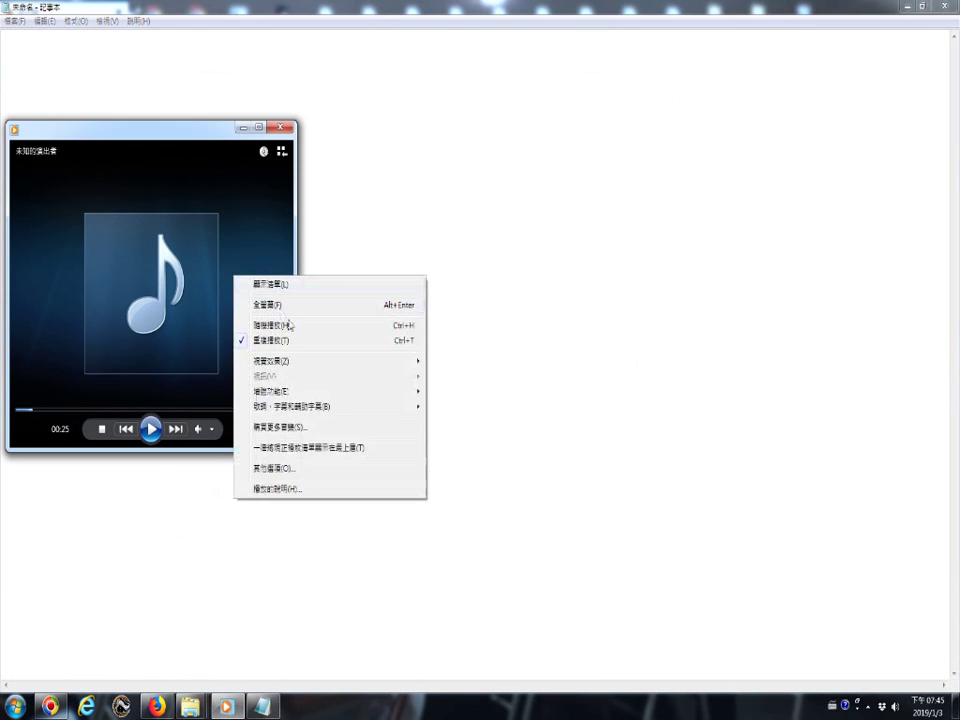
{"action": "left_click", "coordinate": [284, 470]}
{"action": "left_click", "coordinate": [101, 176]}
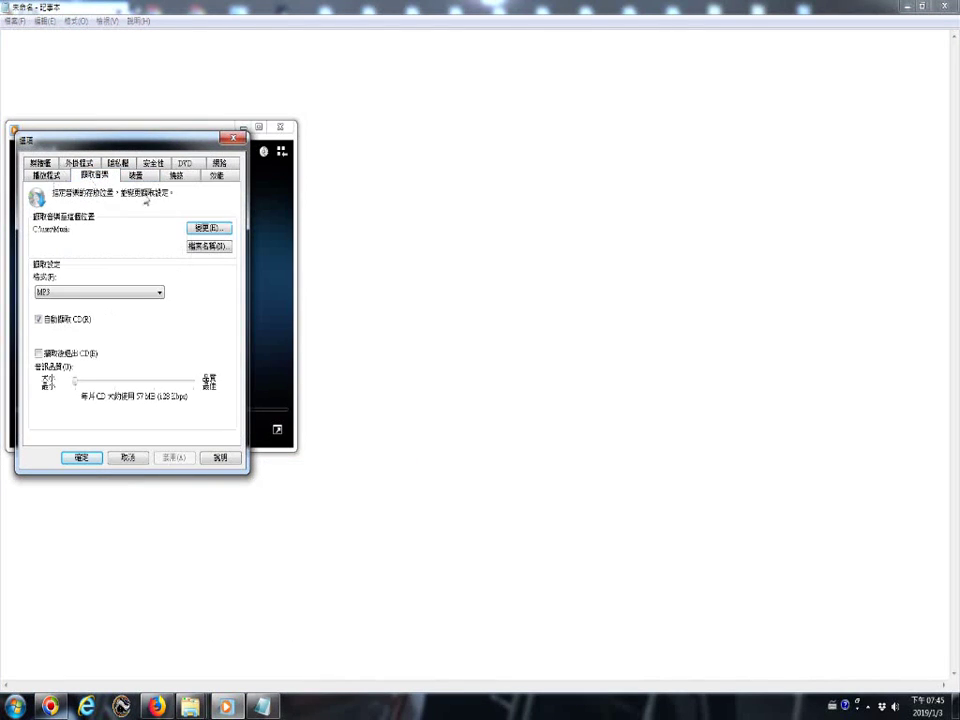
{"action": "left_click_drag", "start_coordinate": [138, 138], "coordinate": [410, 183]}
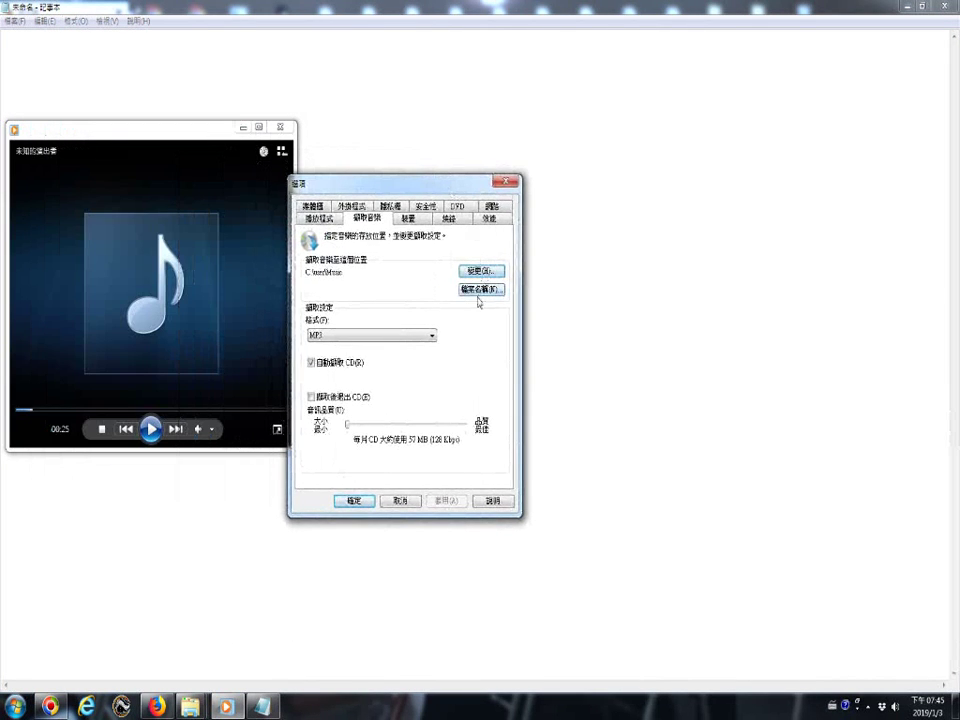
{"action": "left_click", "coordinate": [480, 292]}
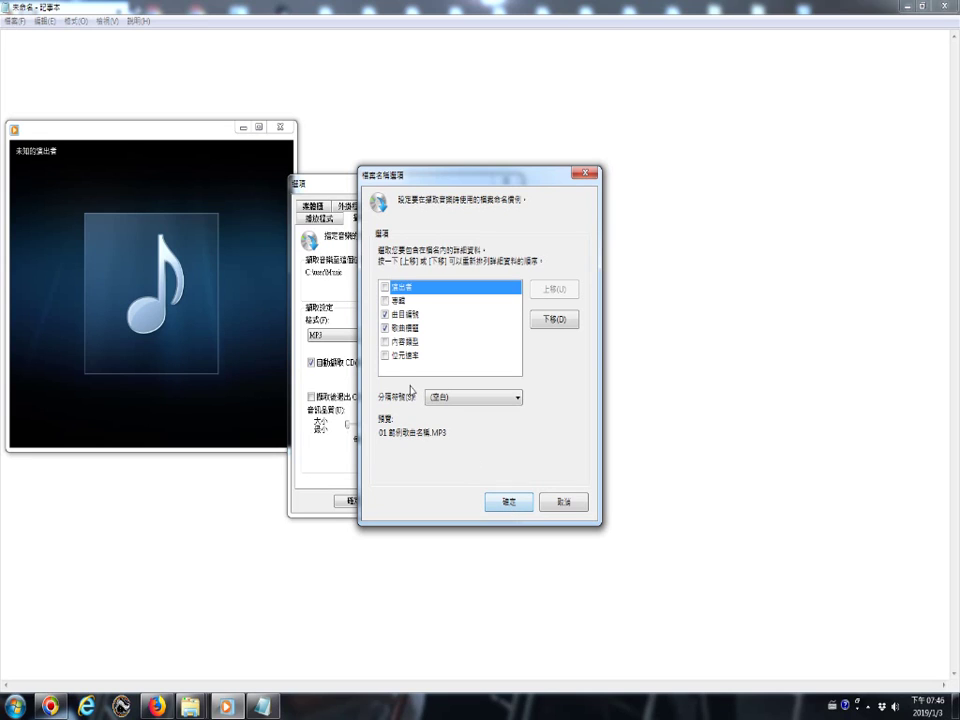
{"action": "left_click", "coordinate": [502, 503]}
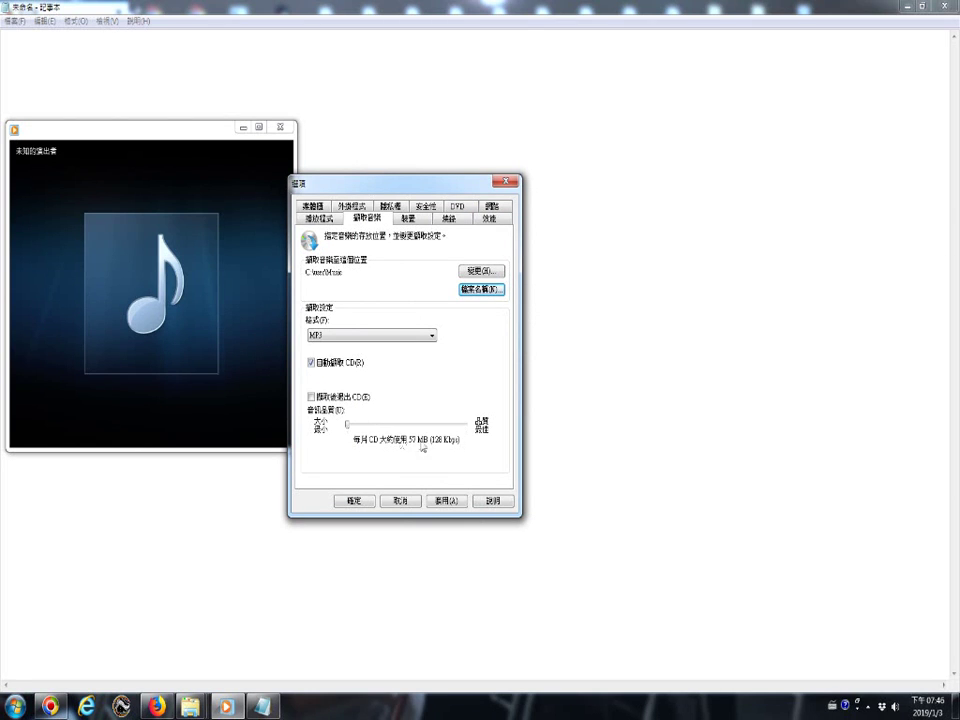
Step: Set the MP3 rip audio quality to the best level, 320 Kbps, then apply and confirm the options
{"action": "left_click", "coordinate": [412, 430]}
{"action": "left_click", "coordinate": [418, 431]}
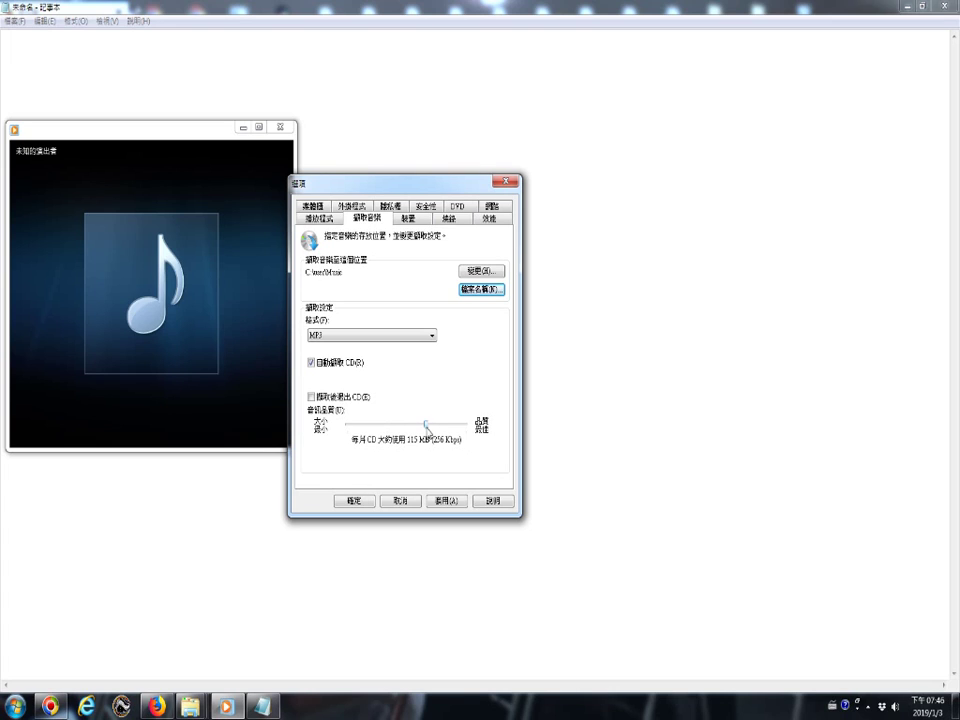
{"action": "left_click_drag", "start_coordinate": [427, 428], "coordinate": [459, 430]}
{"action": "key", "text": "Left"}
{"action": "key", "text": "Right"}
{"action": "left_click", "coordinate": [442, 501]}
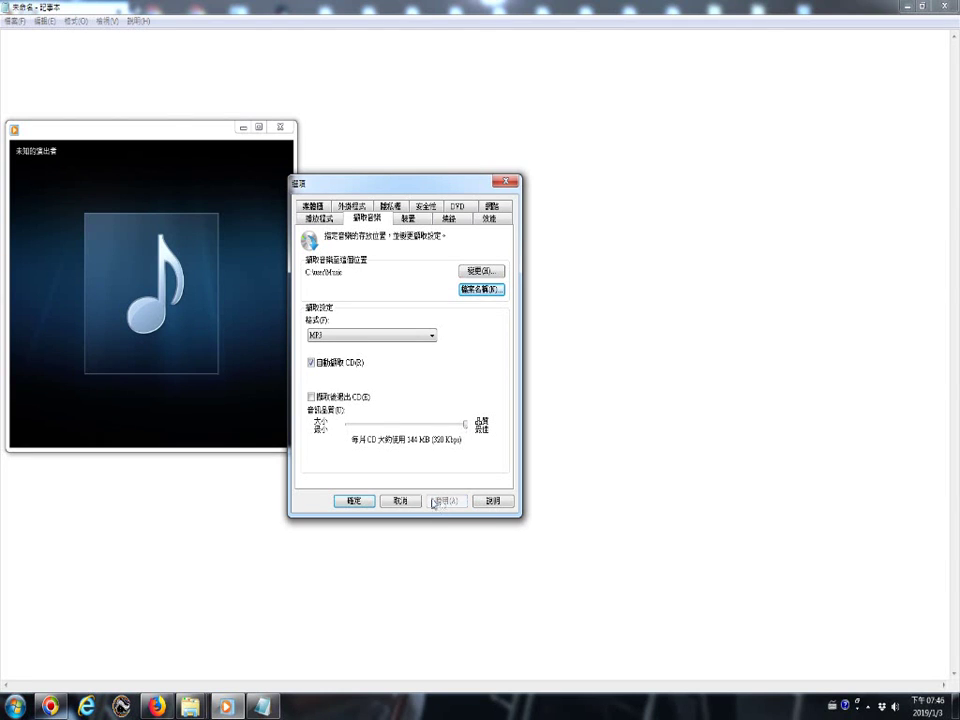
{"action": "left_click", "coordinate": [352, 503]}
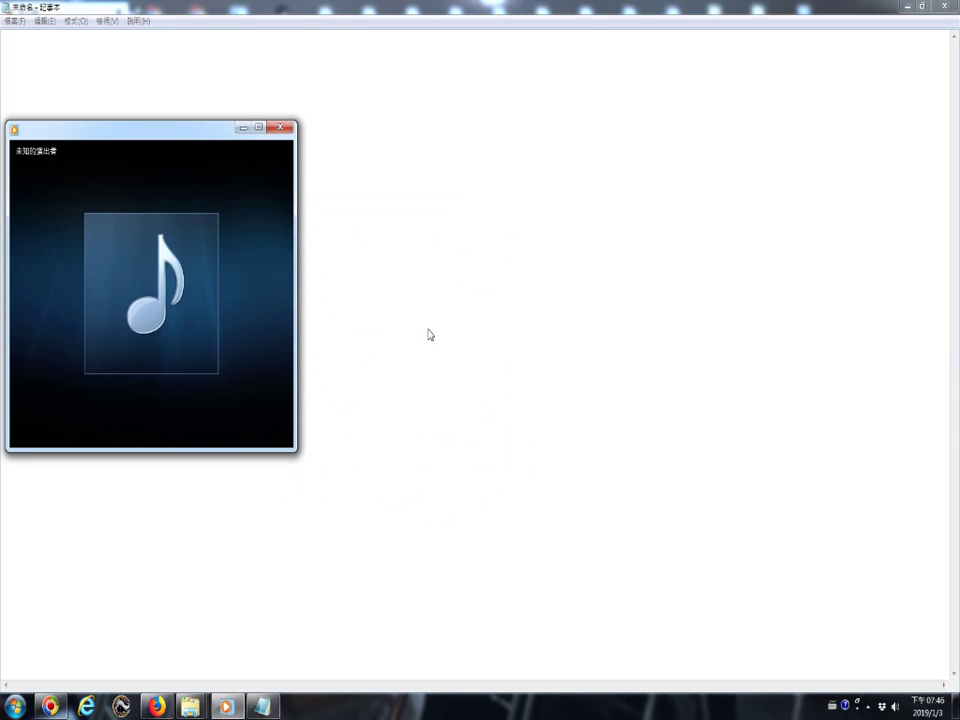
Step: Start playback of the current CD track
{"action": "mouse_move", "coordinate": [109, 370]}
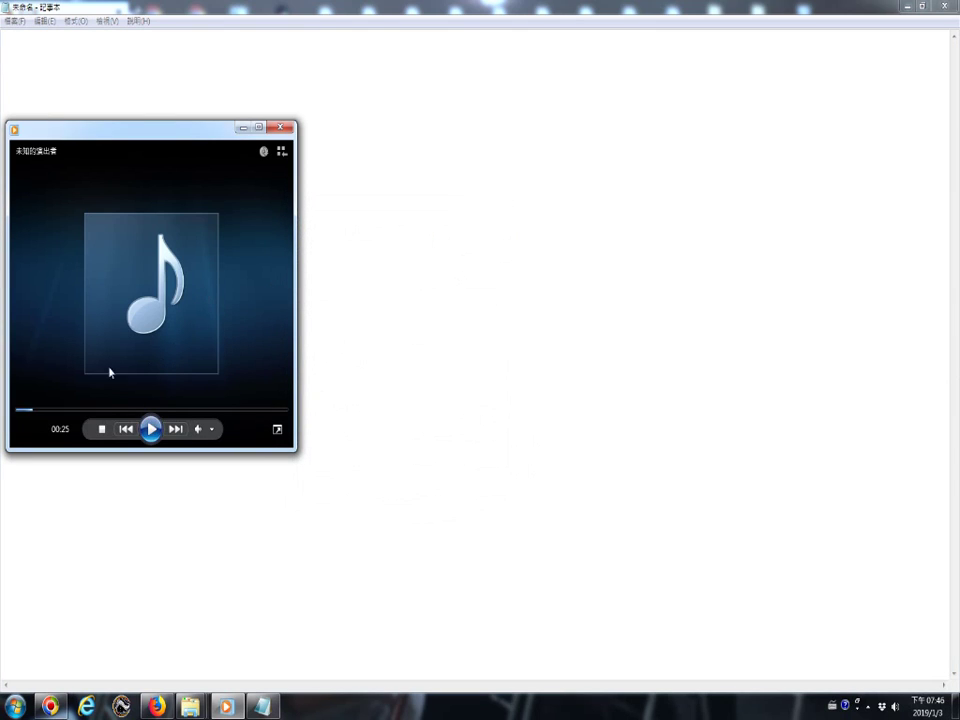
{"action": "left_click", "coordinate": [150, 430]}
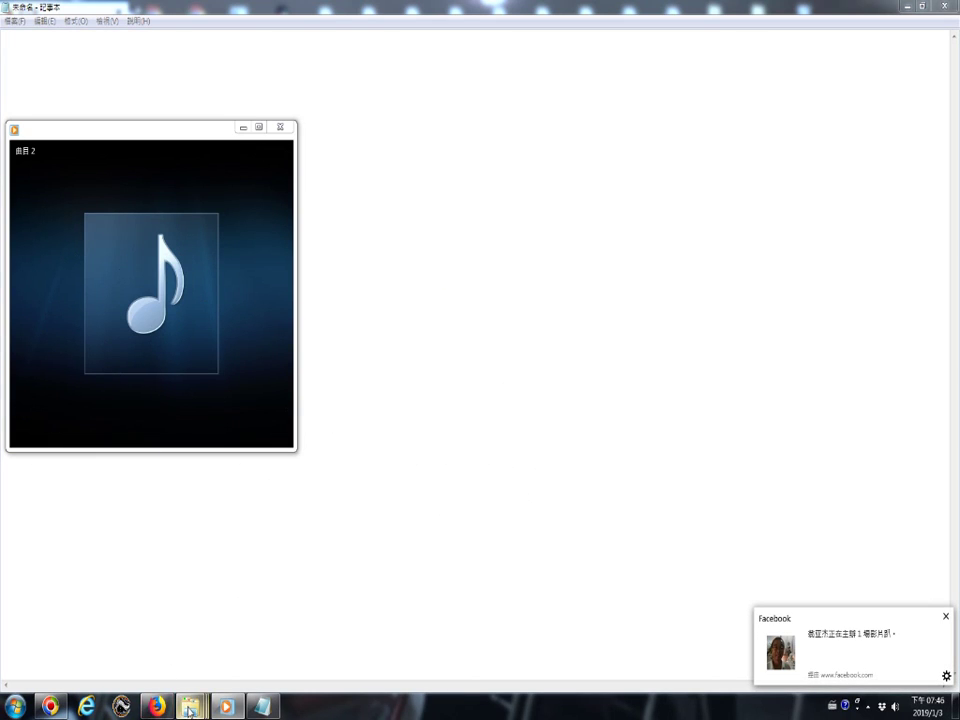
Step: Switch to the music library window in Windows Explorer and check the 音樂 subfolder for ripped tracks
{"action": "mouse_move", "coordinate": [189, 711]}
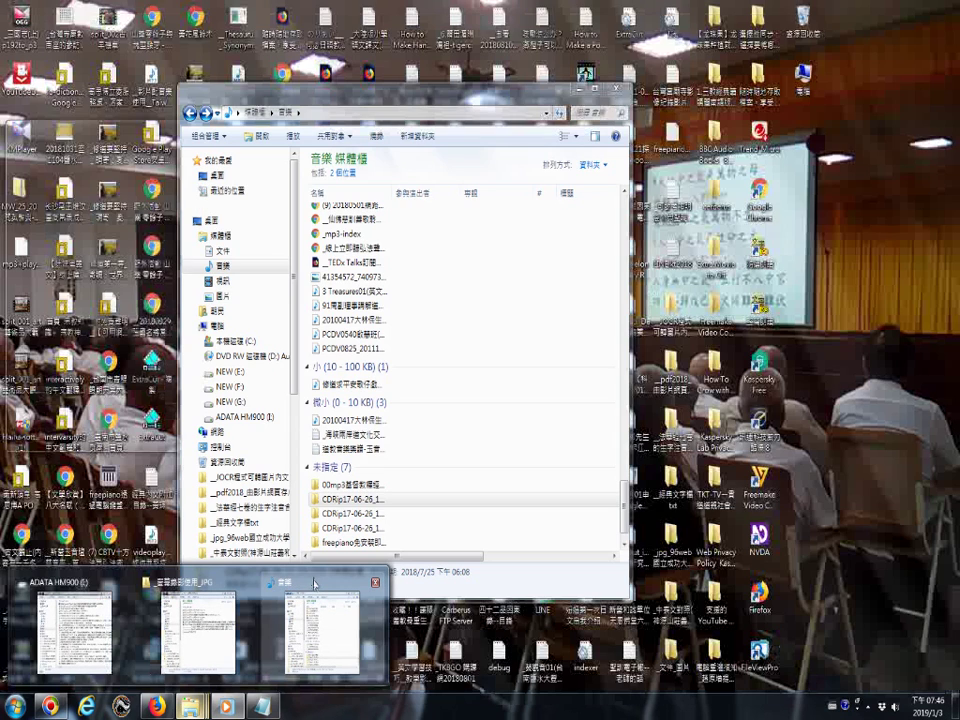
{"action": "left_click", "coordinate": [314, 584]}
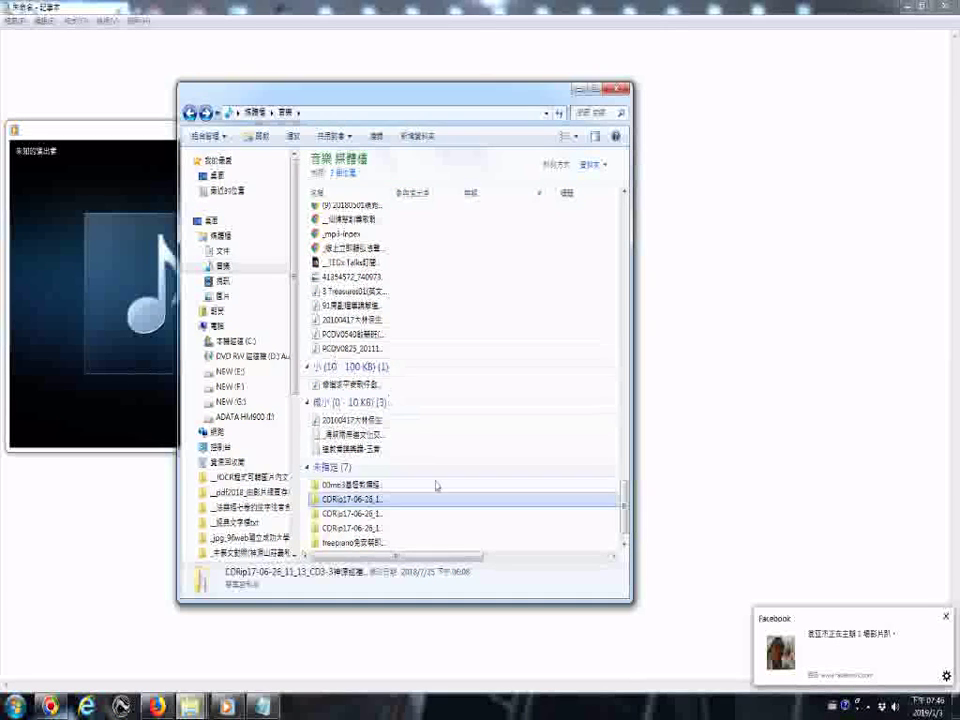
{"action": "scroll", "coordinate": [627, 407], "scroll_direction": "down", "scroll_amount": 1}
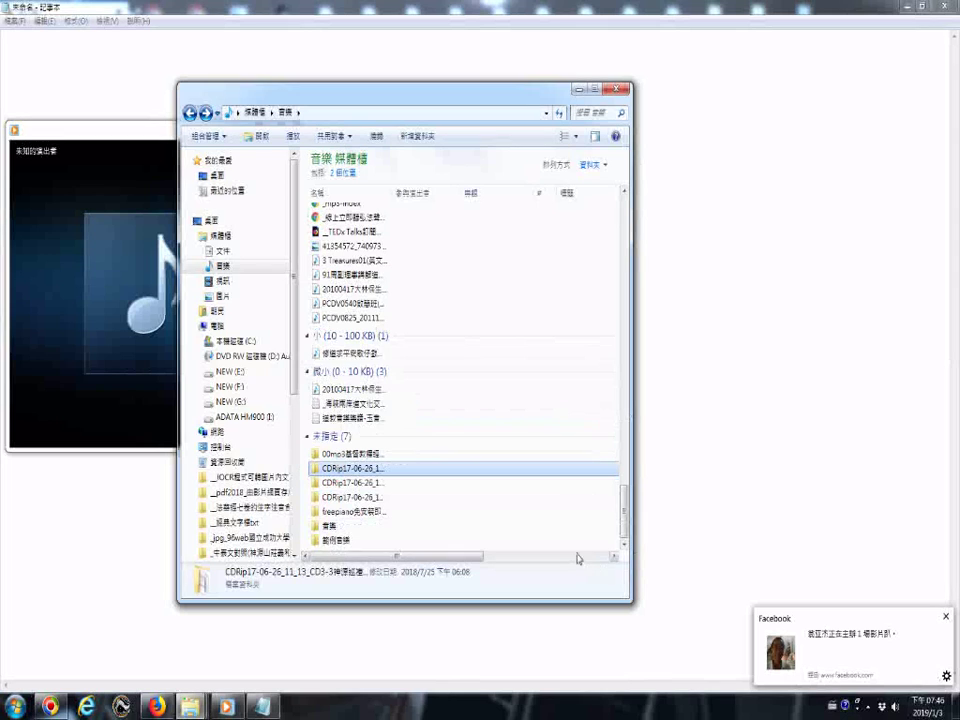
{"action": "double_click", "coordinate": [340, 526]}
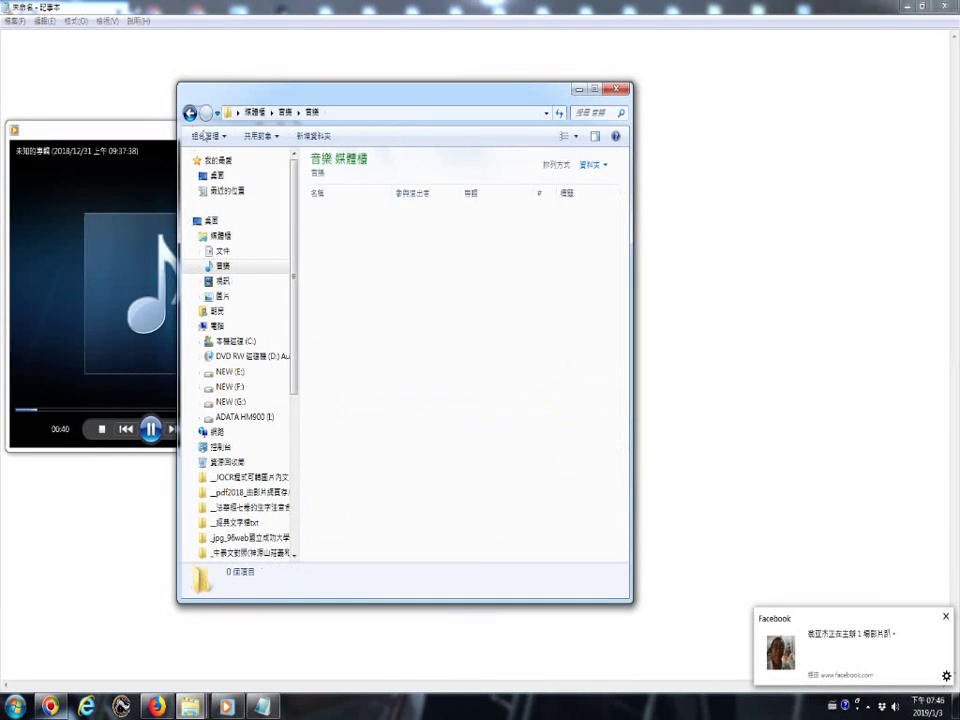
{"action": "key", "text": "BackSpace"}
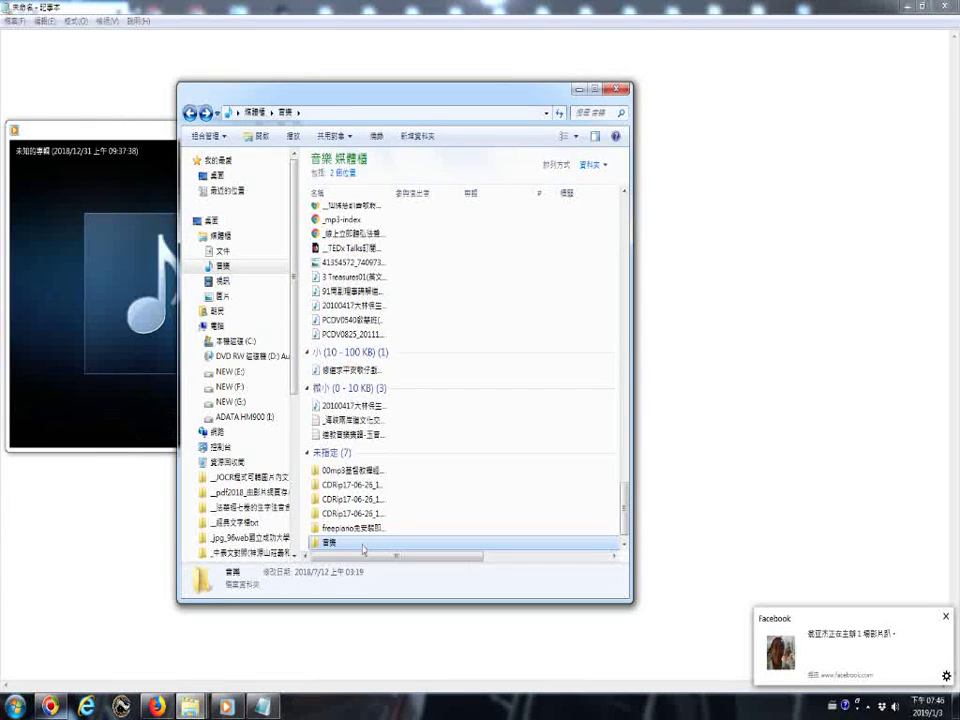
{"action": "key", "text": "Return"}
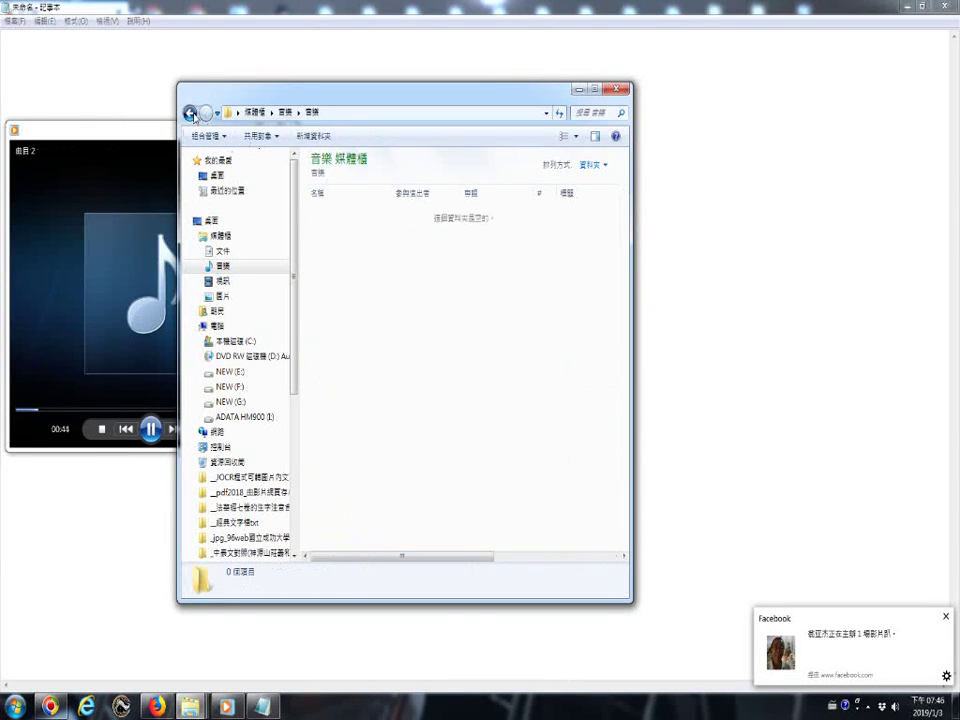
{"action": "key", "text": "BackSpace"}
Step: Check the 範例音樂 subfolder for ripped tracks and return to the music library
{"action": "scroll", "coordinate": [405, 431], "scroll_direction": "down", "scroll_amount": 1}
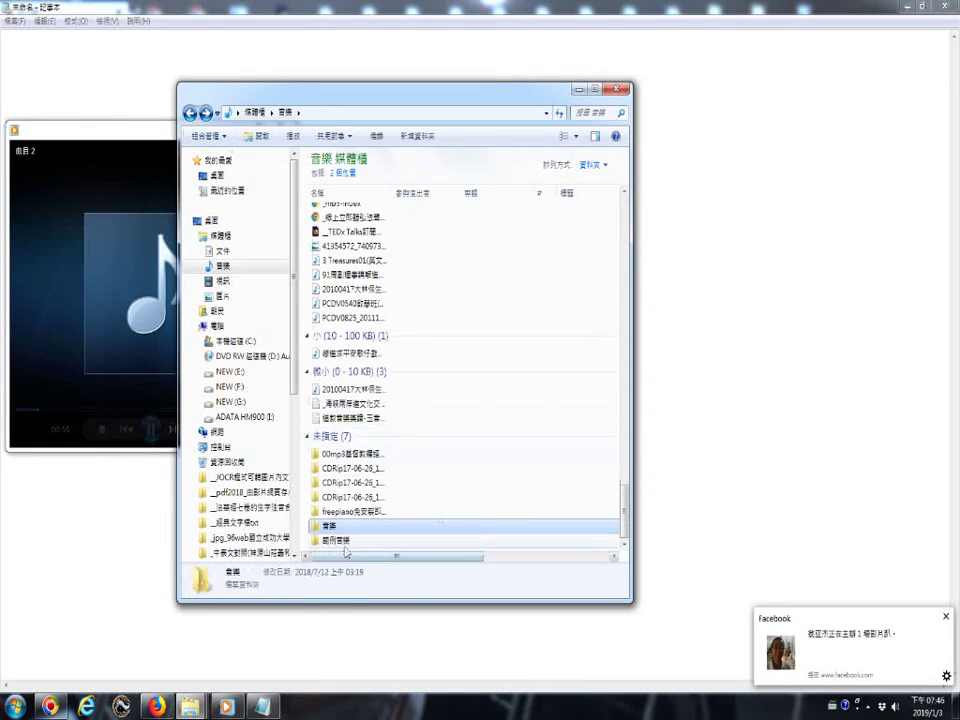
{"action": "left_click", "coordinate": [345, 541]}
{"action": "double_click", "coordinate": [345, 541]}
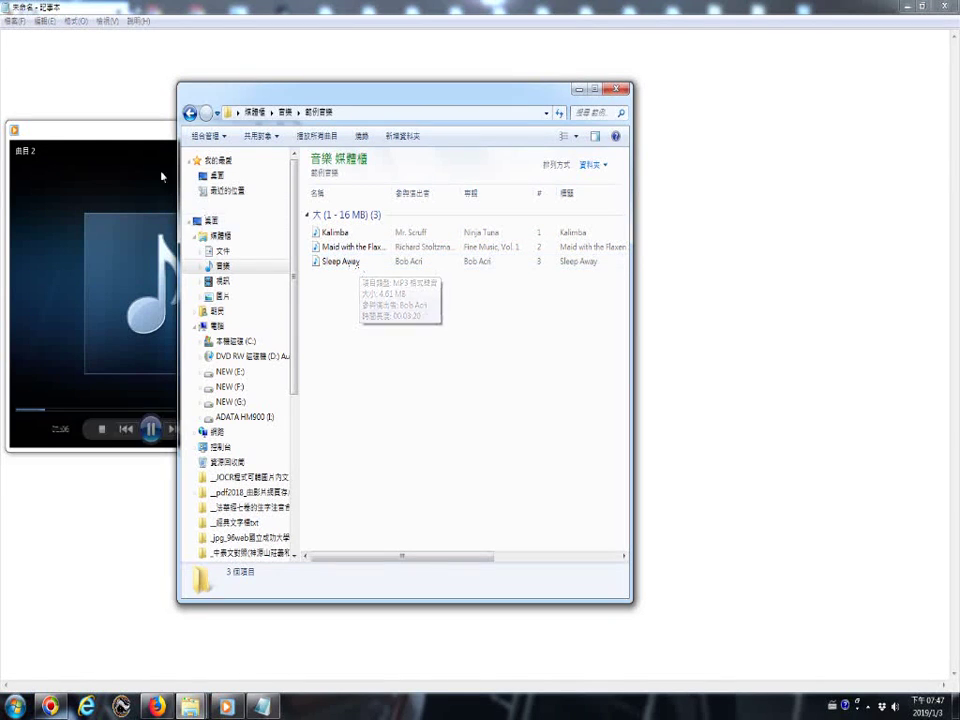
{"action": "left_click", "coordinate": [189, 113]}
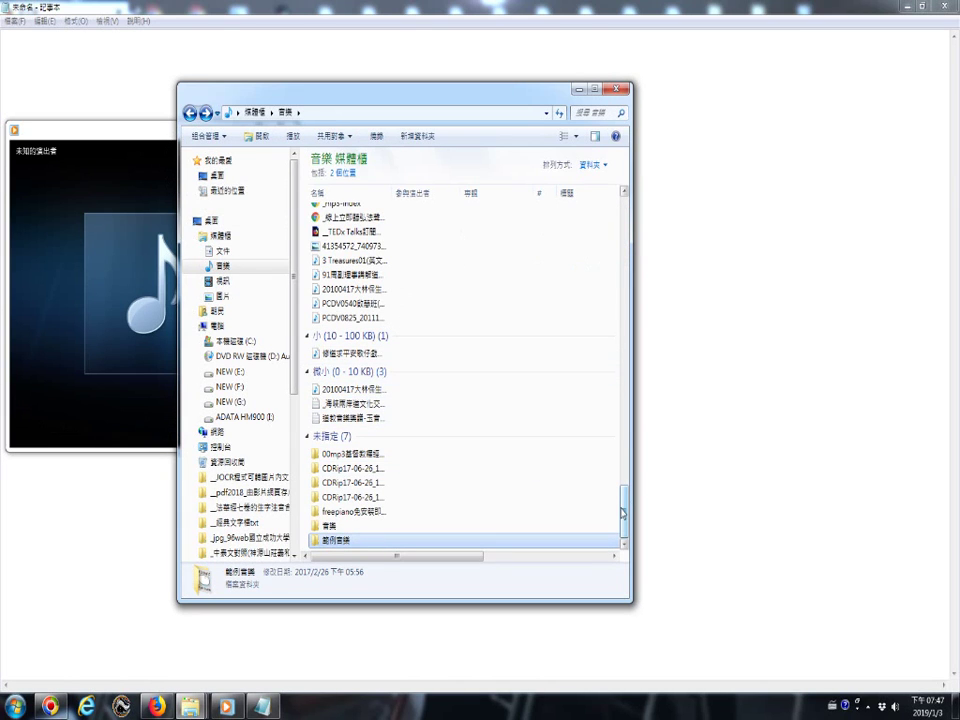
Step: Add the 修改日期 (date modified) detail to the sorting options of the music library and confirm the selection
{"action": "left_click_drag", "start_coordinate": [622, 510], "coordinate": [622, 500]}
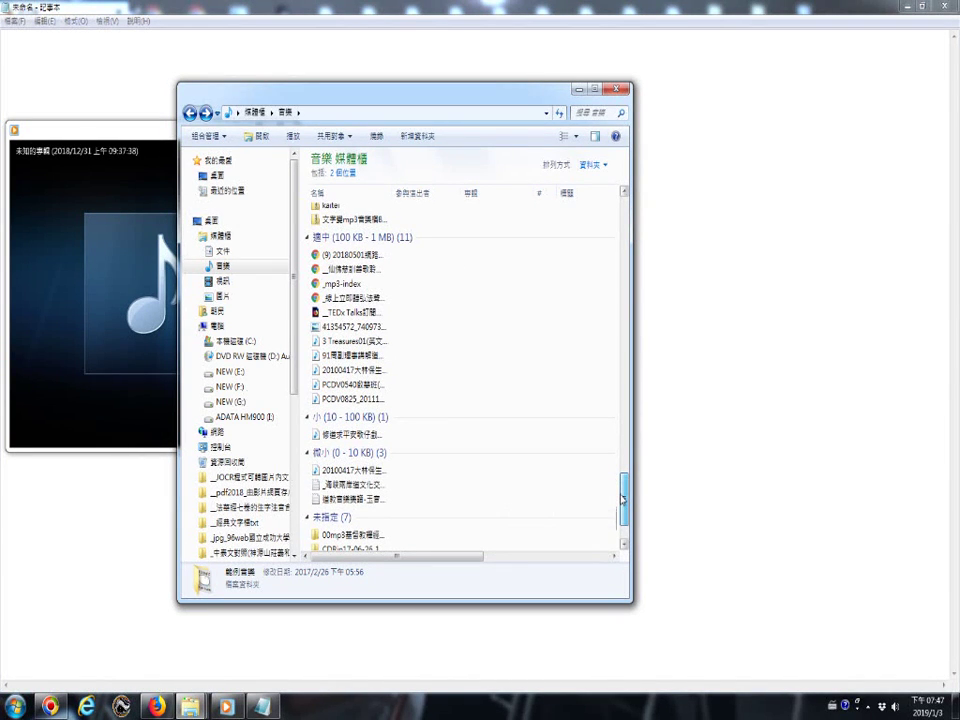
{"action": "right_click", "coordinate": [305, 388]}
{"action": "mouse_move", "coordinate": [342, 415]}
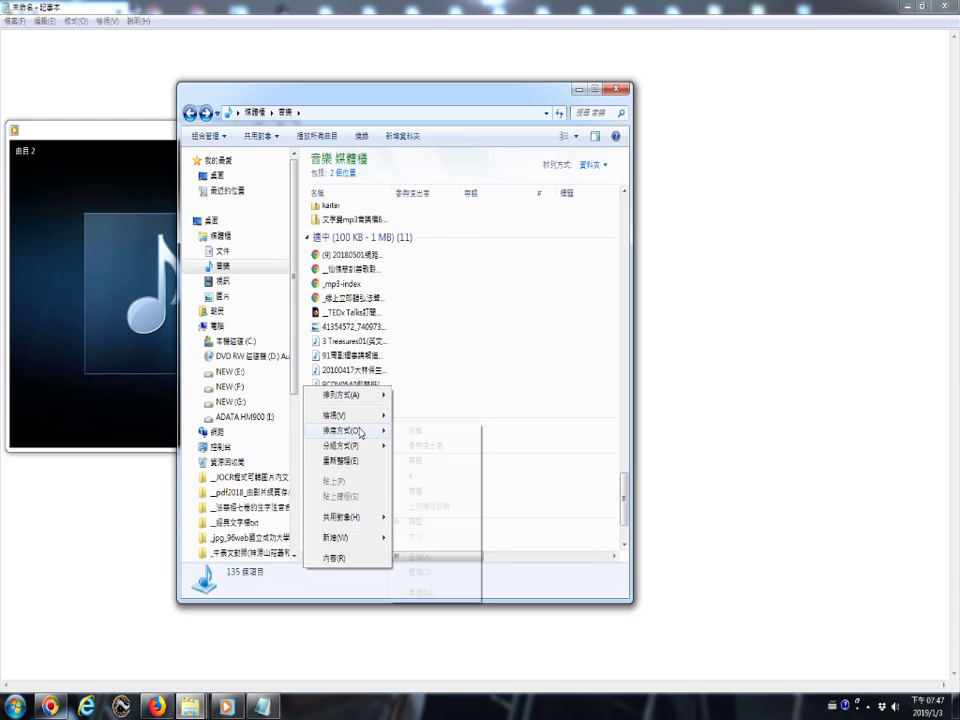
{"action": "left_click", "coordinate": [424, 592]}
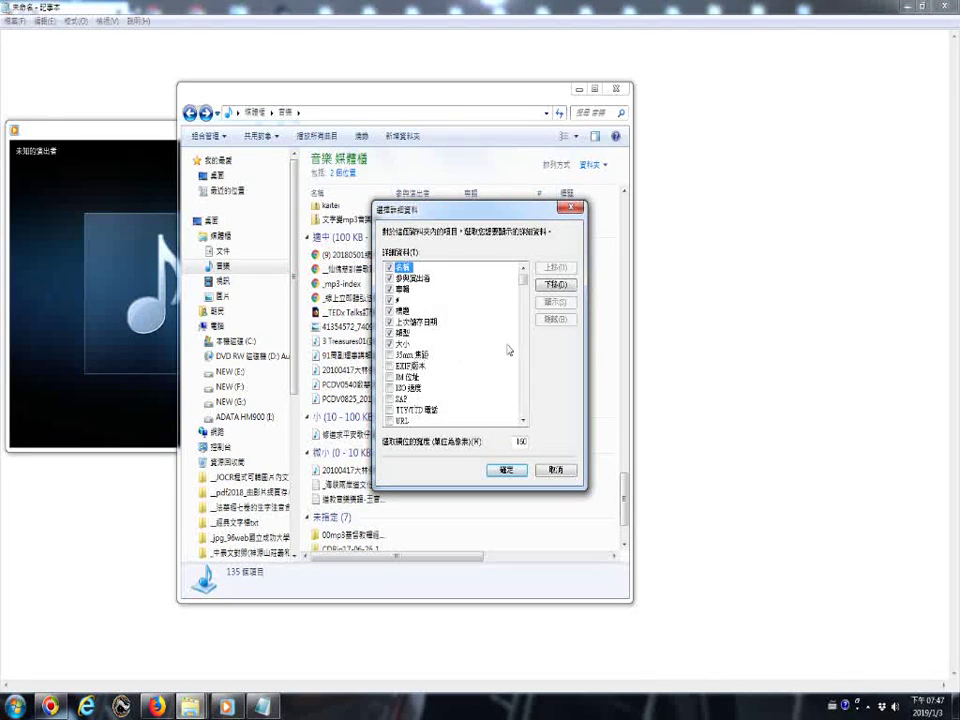
{"action": "scroll", "coordinate": [521, 410], "scroll_direction": "down", "scroll_amount": 5}
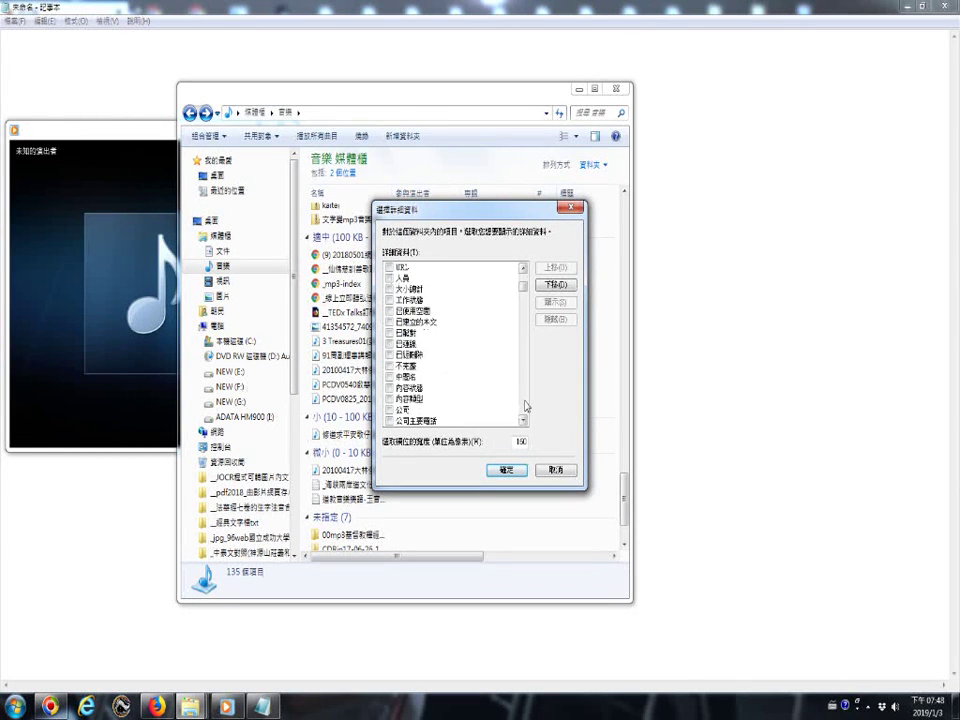
{"action": "left_click", "coordinate": [525, 406]}
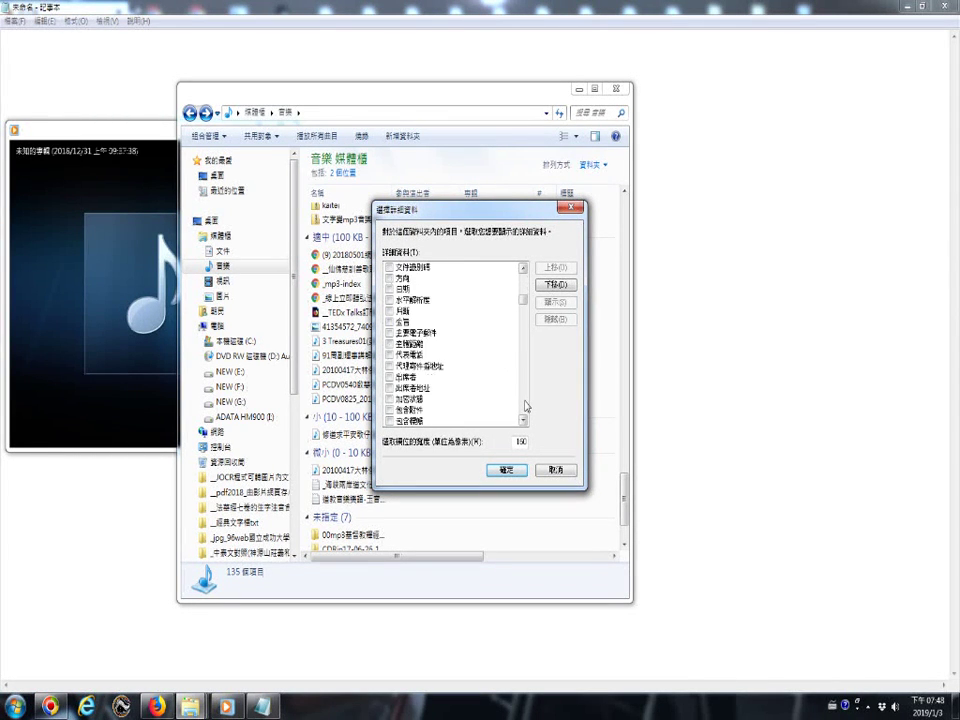
{"action": "left_click", "coordinate": [525, 406]}
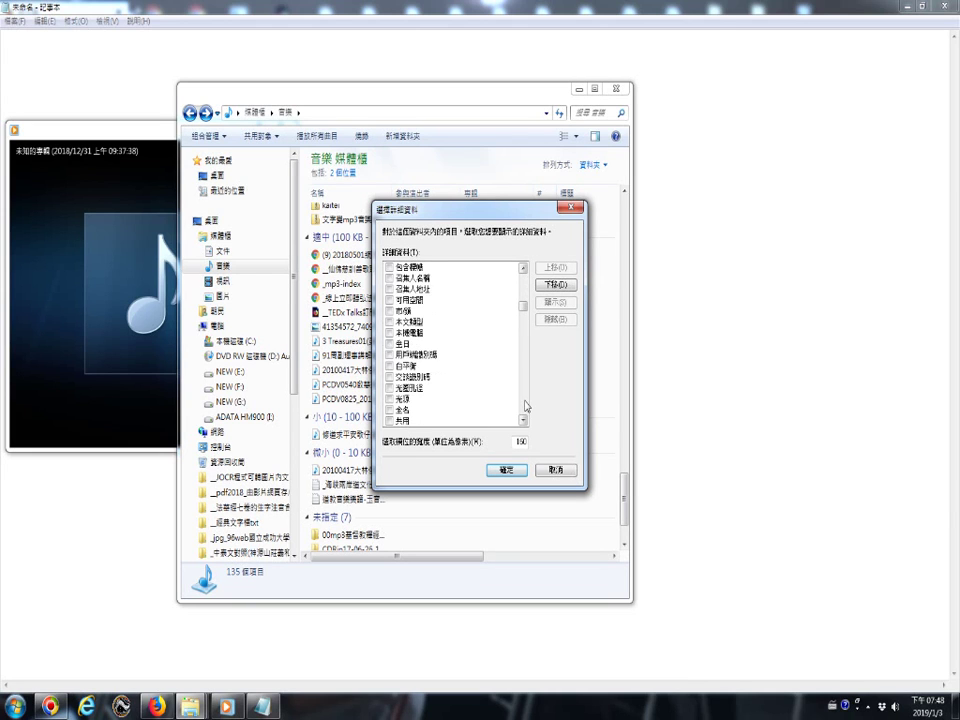
{"action": "left_click", "coordinate": [525, 406]}
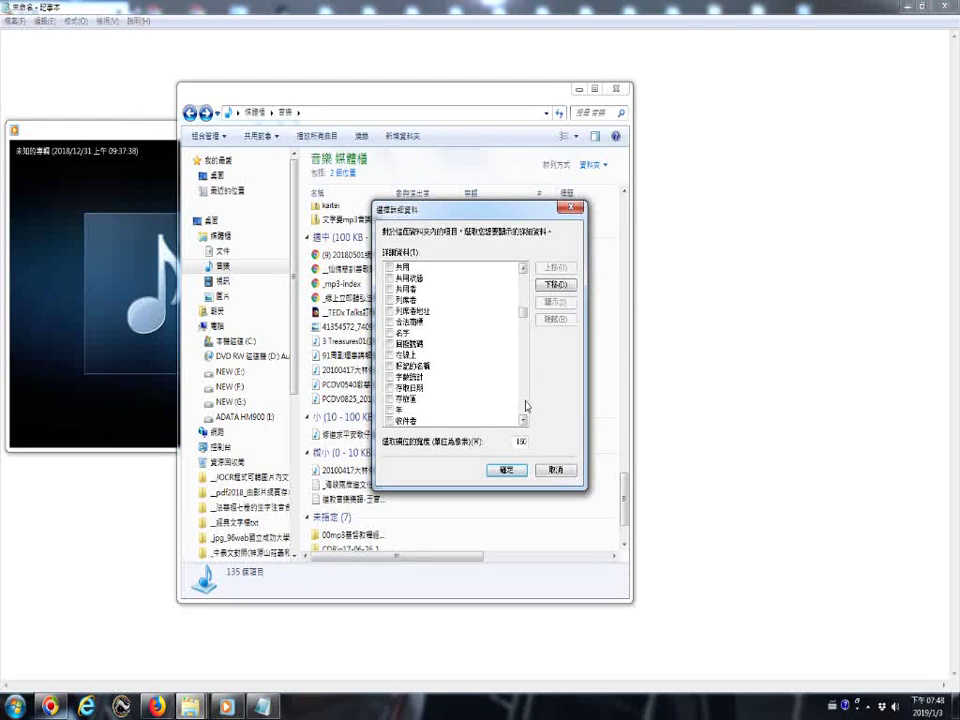
{"action": "left_click", "coordinate": [525, 406]}
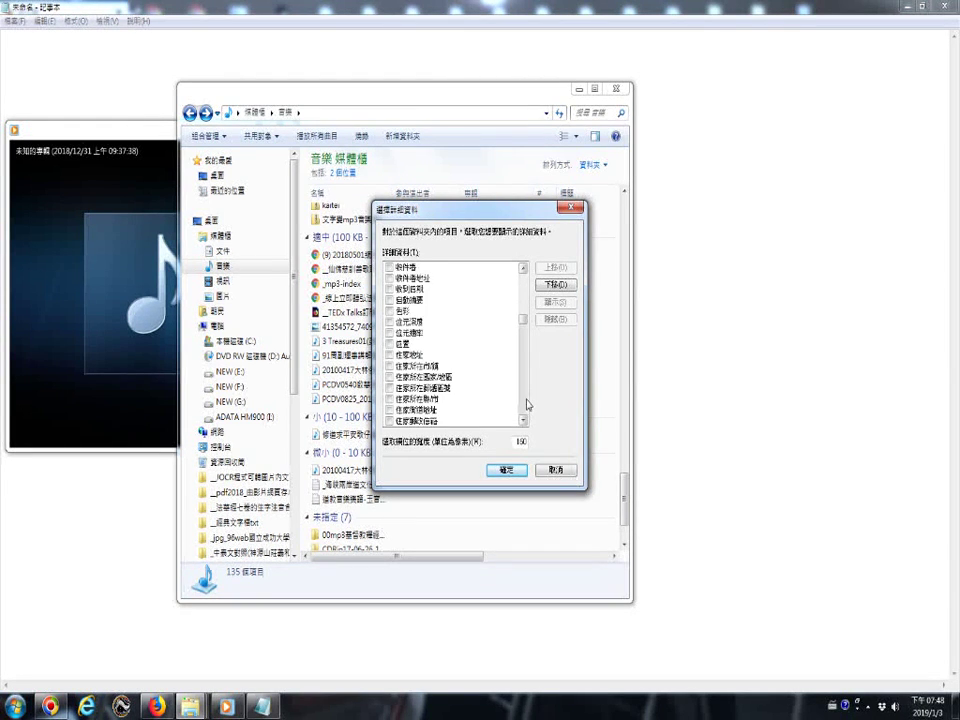
{"action": "left_click", "coordinate": [525, 406]}
{"action": "left_click", "coordinate": [525, 406]}
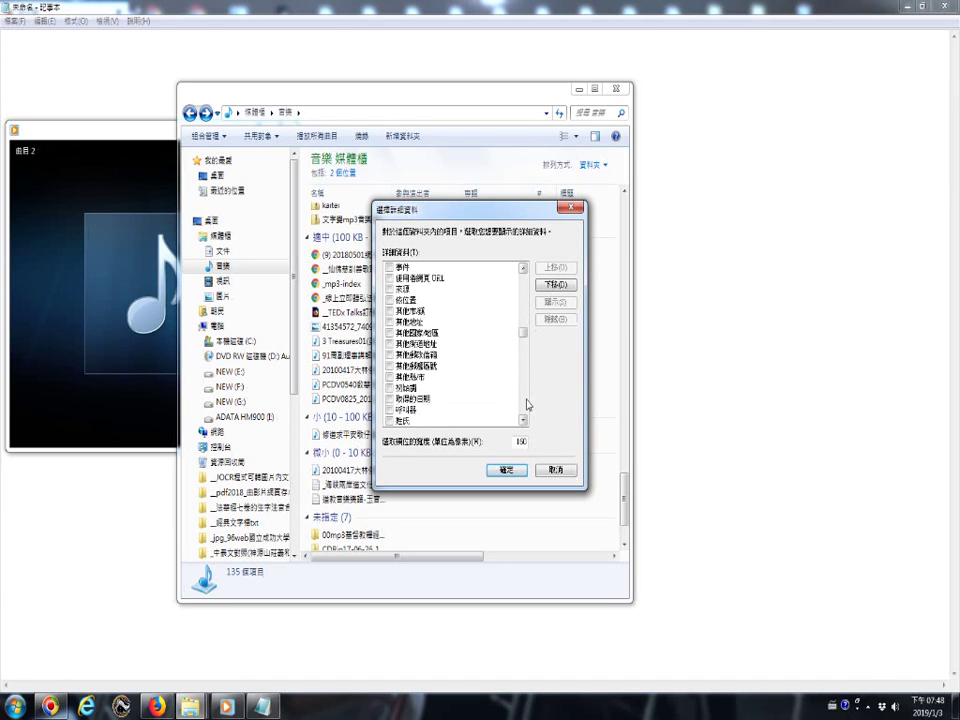
{"action": "left_click", "coordinate": [525, 406]}
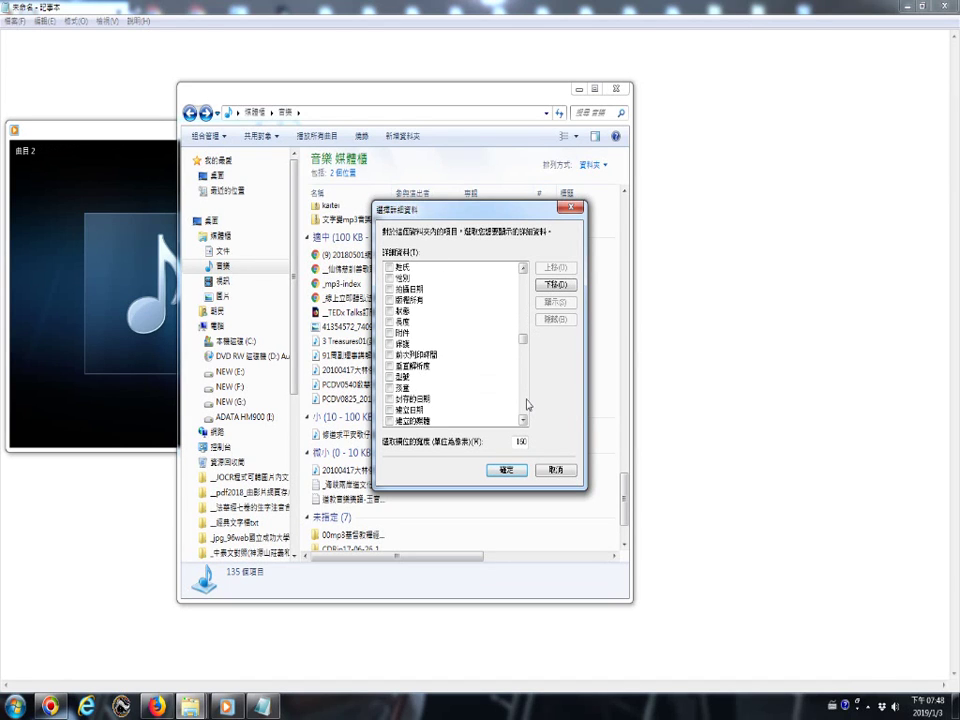
{"action": "left_click", "coordinate": [527, 404]}
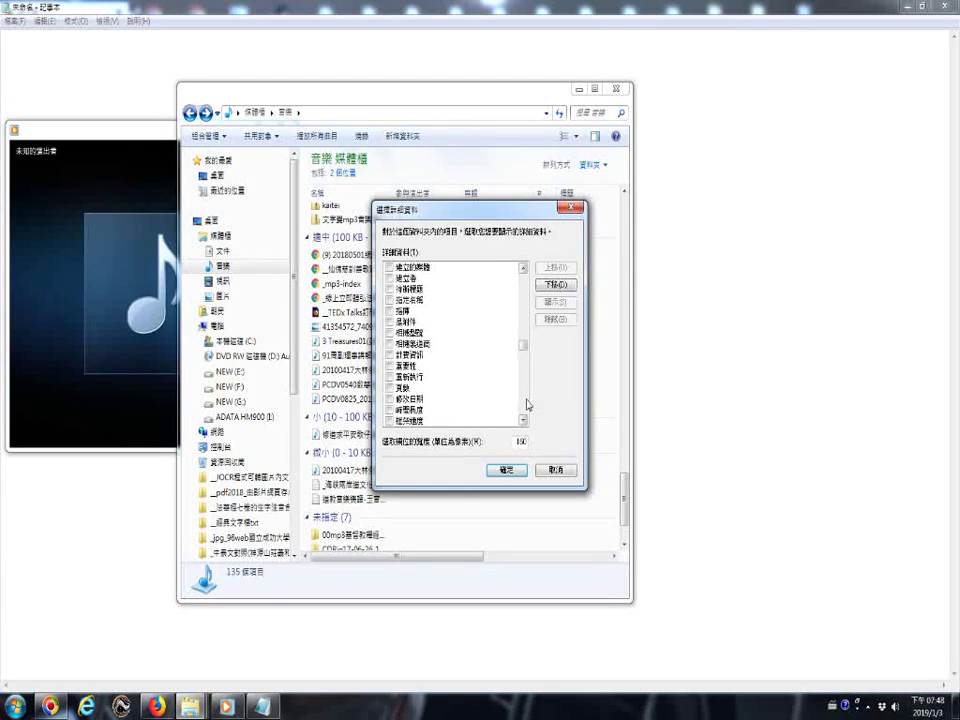
{"action": "left_click", "coordinate": [527, 404]}
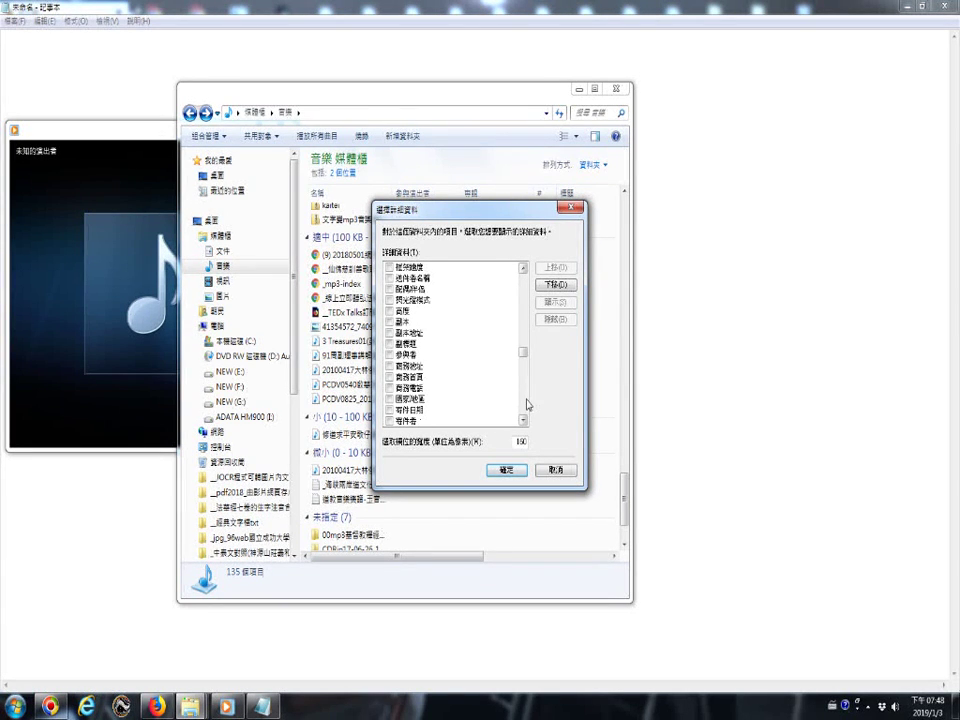
{"action": "left_click", "coordinate": [527, 404]}
{"action": "left_click", "coordinate": [527, 404]}
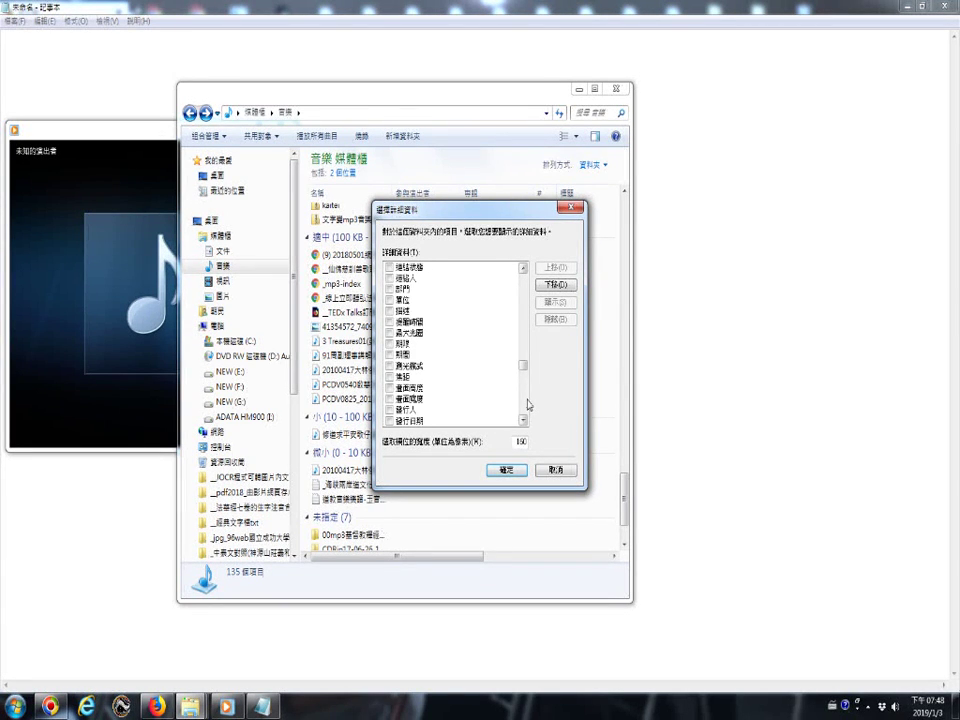
{"action": "left_click", "coordinate": [527, 404]}
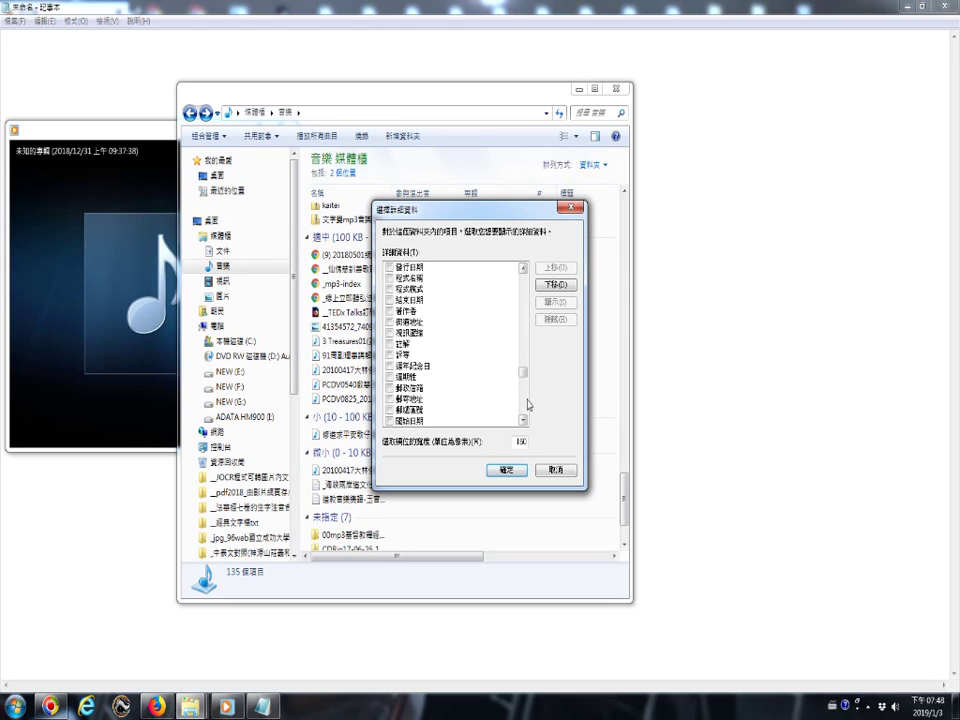
{"action": "left_click", "coordinate": [527, 404]}
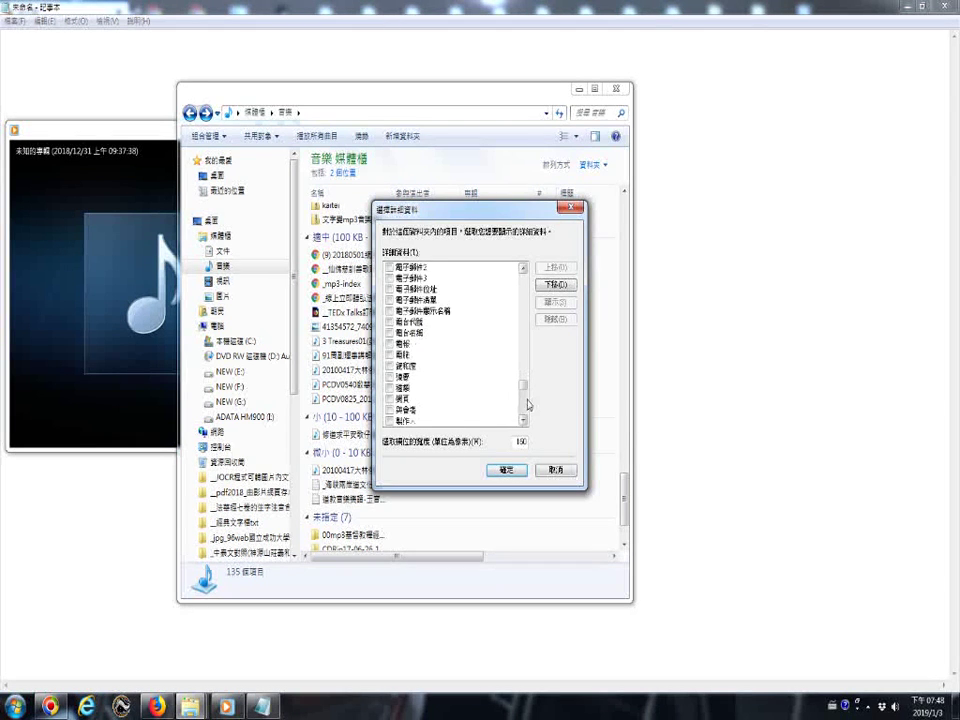
{"action": "left_click", "coordinate": [527, 404]}
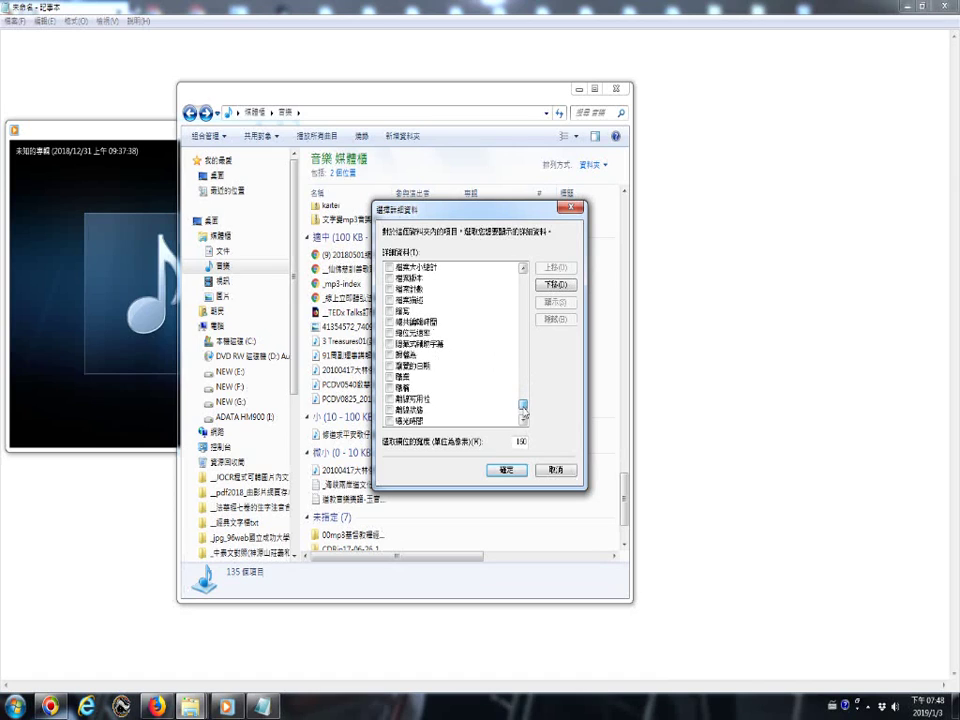
{"action": "left_click", "coordinate": [523, 408]}
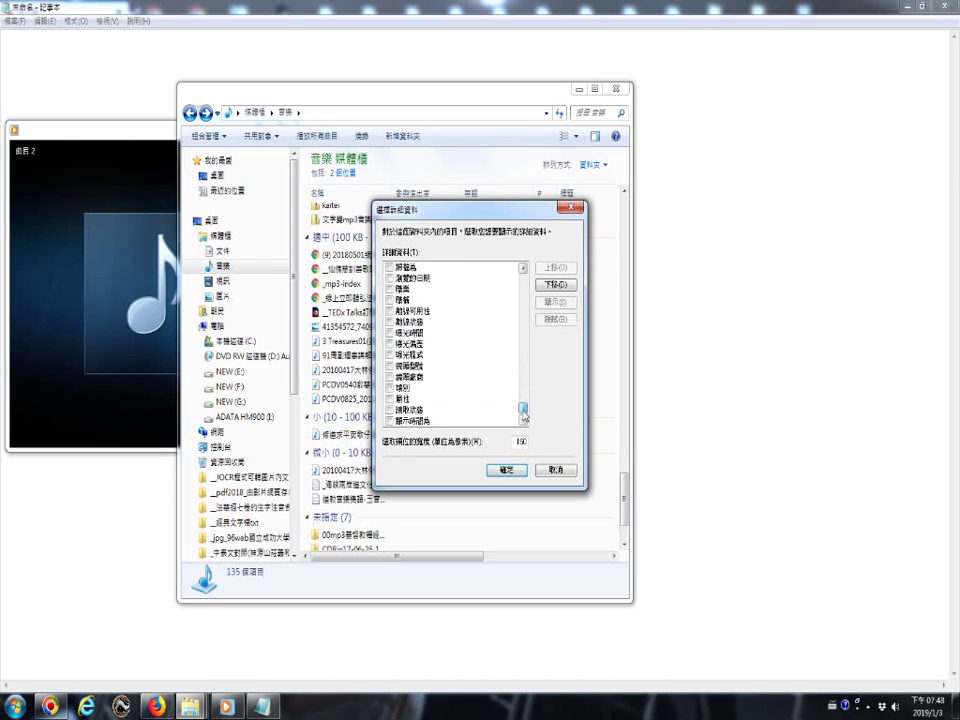
{"action": "left_click", "coordinate": [523, 420]}
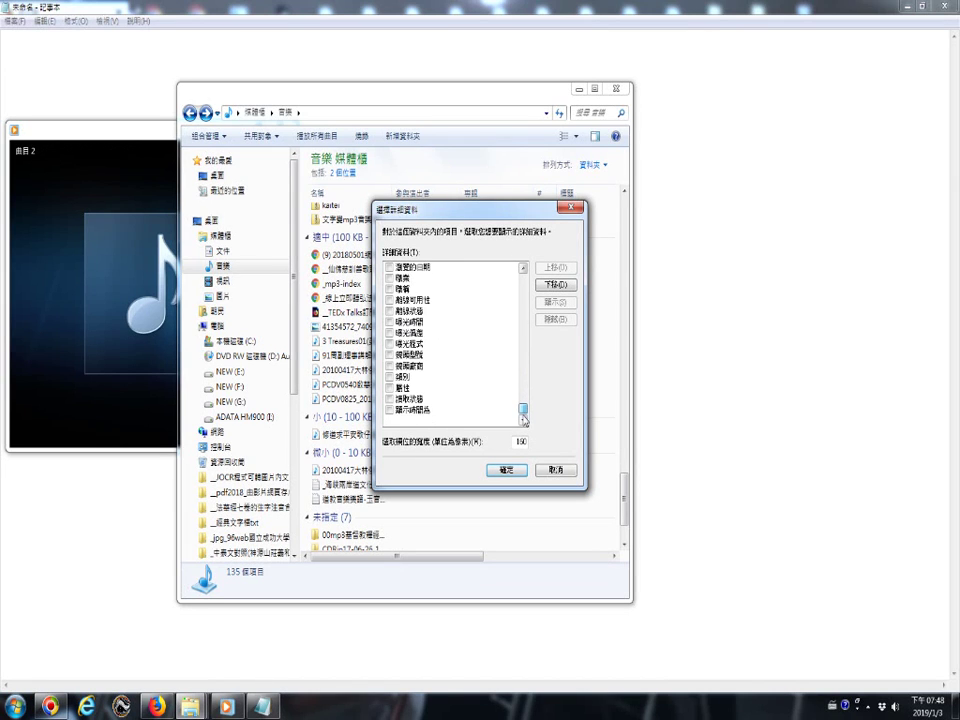
{"action": "left_click_drag", "start_coordinate": [523, 418], "coordinate": [527, 362]}
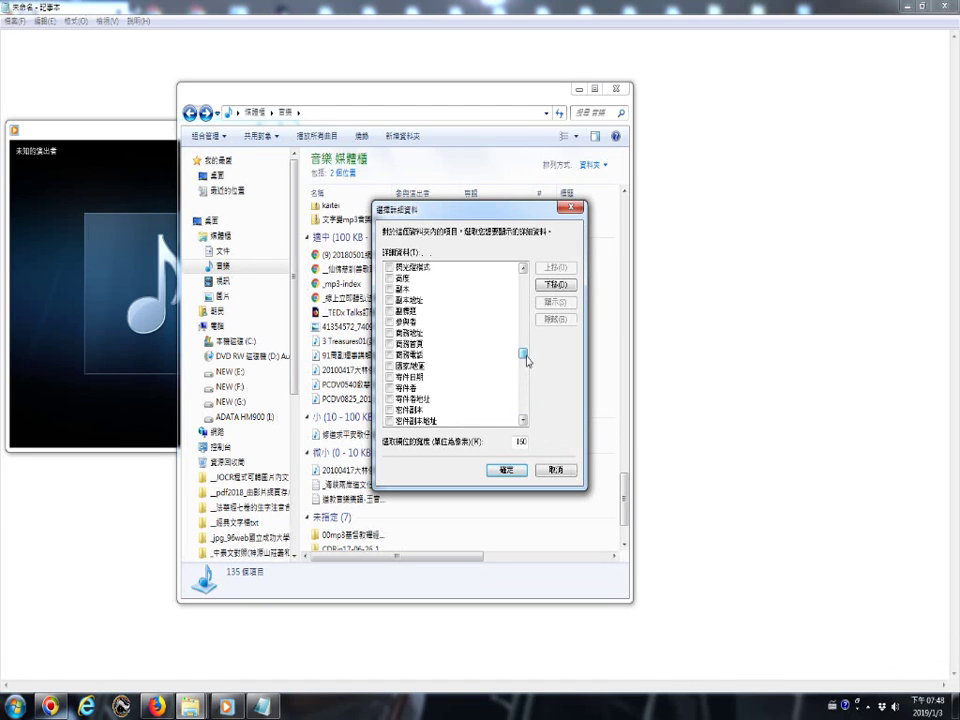
{"action": "left_click_drag", "start_coordinate": [527, 361], "coordinate": [527, 357]}
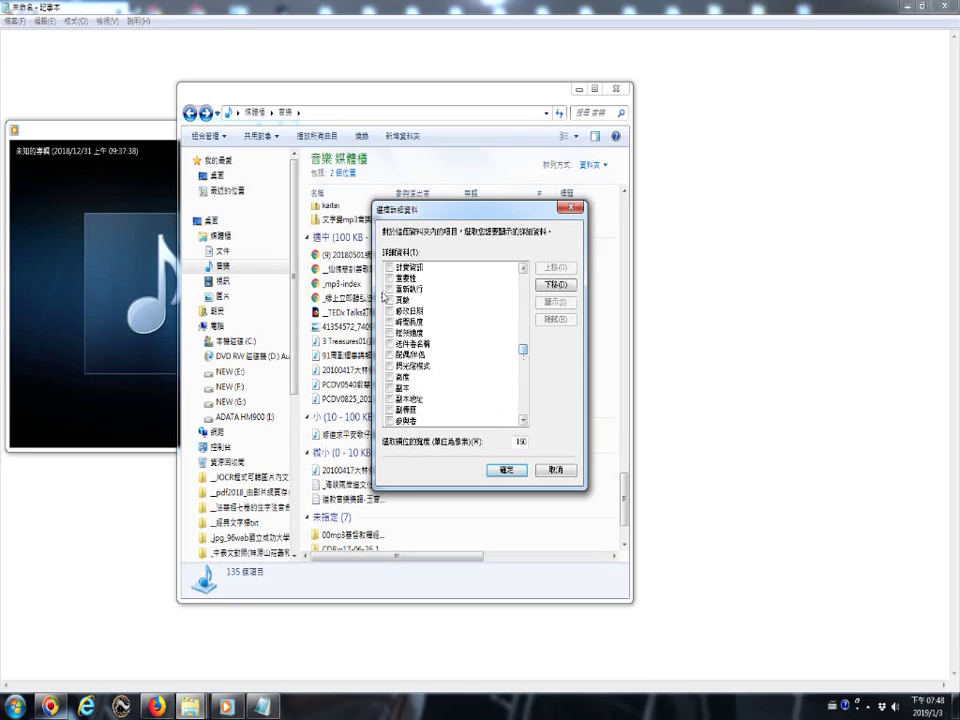
{"action": "left_click", "coordinate": [398, 311]}
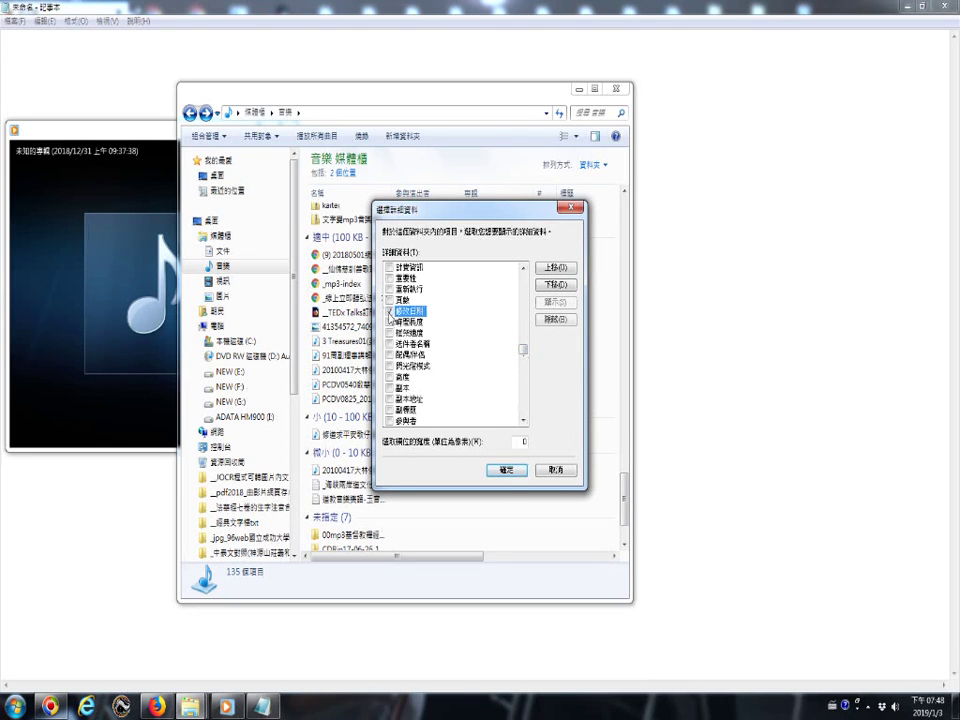
{"action": "left_click", "coordinate": [500, 469]}
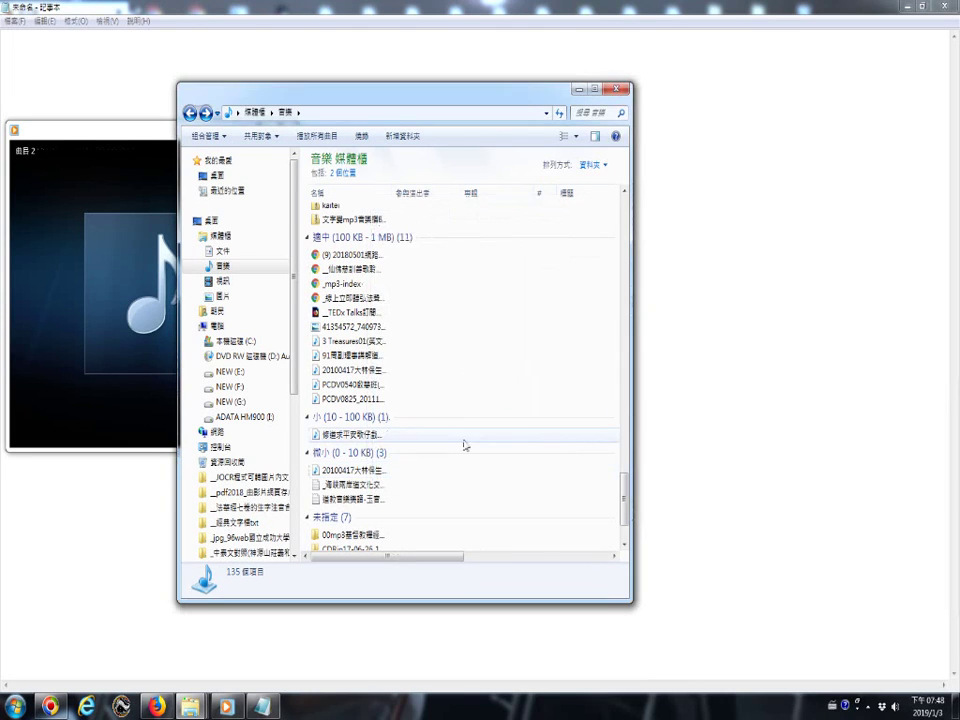
Step: Sort the music library items by 修改日期 (date modified)
{"action": "right_click", "coordinate": [310, 497]}
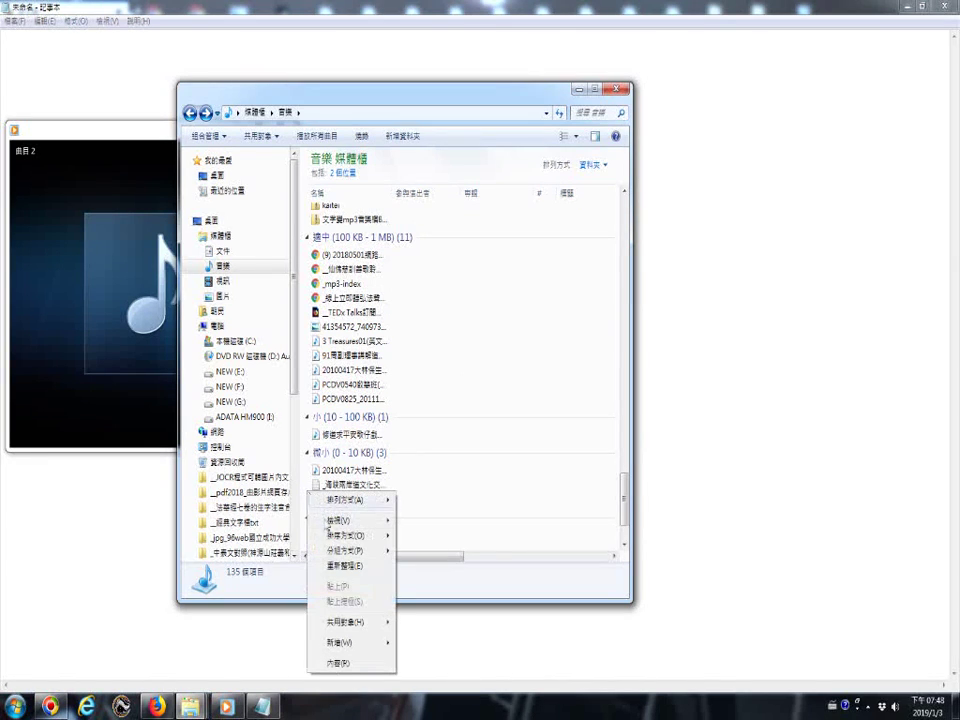
{"action": "mouse_move", "coordinate": [355, 539]}
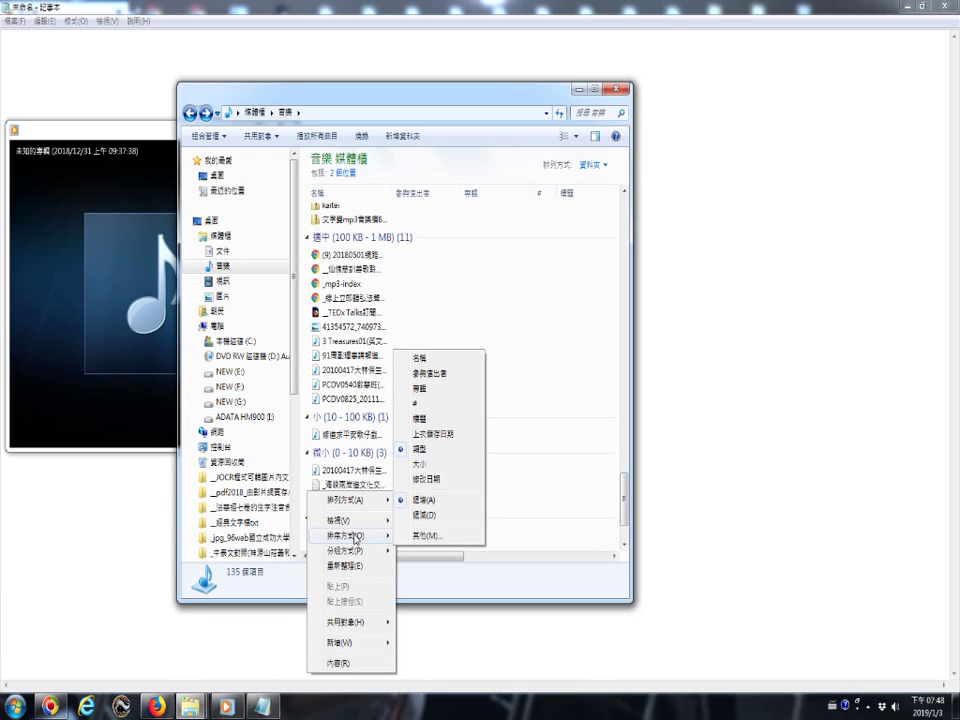
{"action": "left_click", "coordinate": [434, 480]}
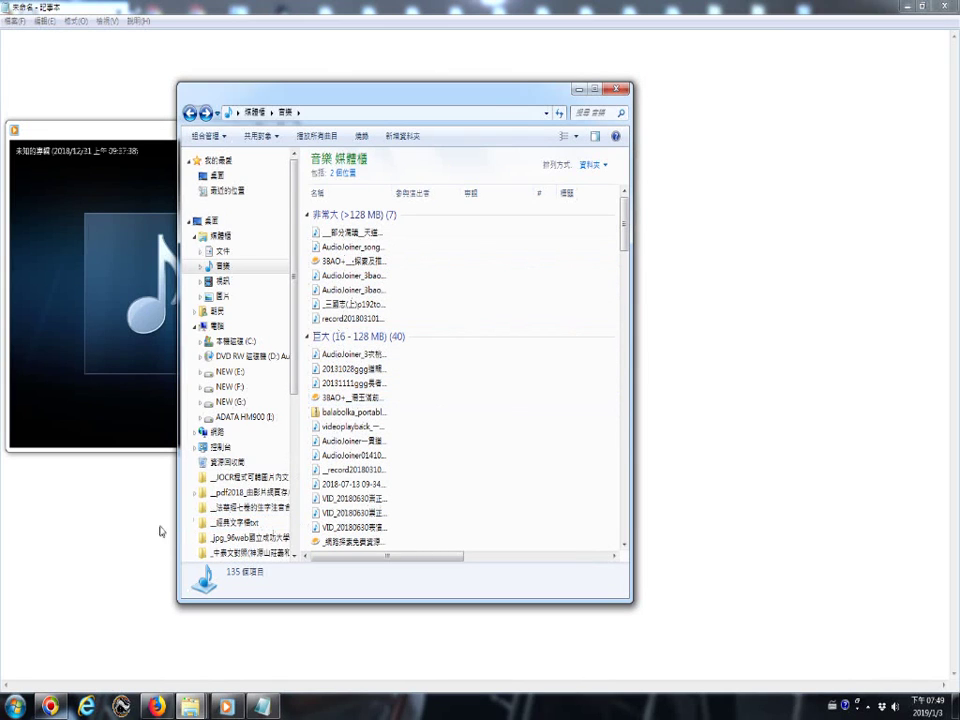
Step: Switch to the Windows Media Player playback window and start ripping the audio CD
{"action": "left_click", "coordinate": [120, 518]}
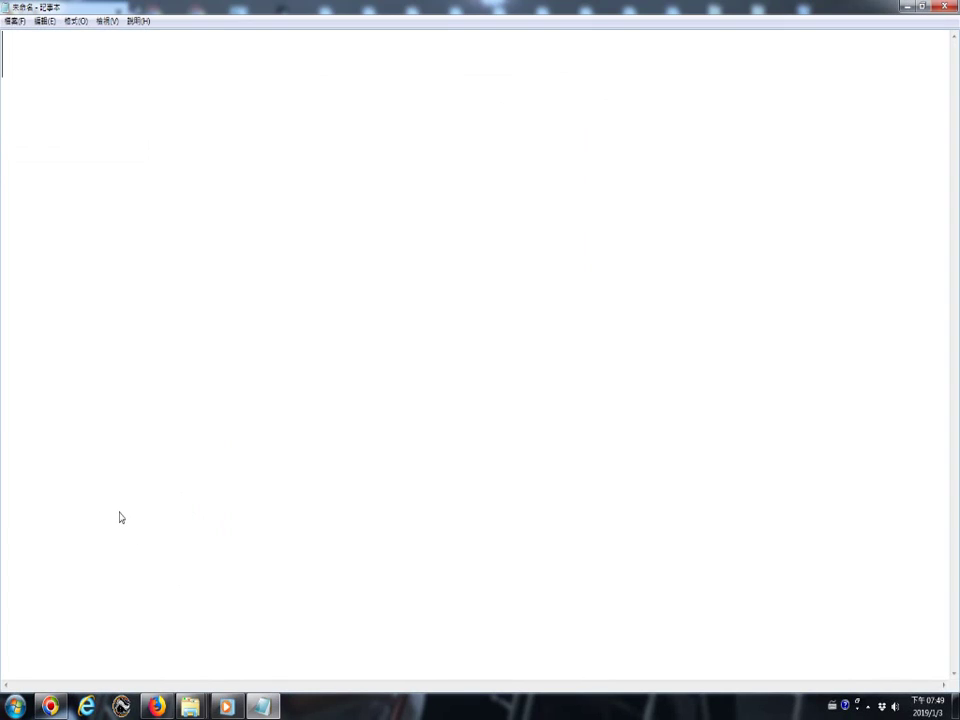
{"action": "mouse_move", "coordinate": [222, 316]}
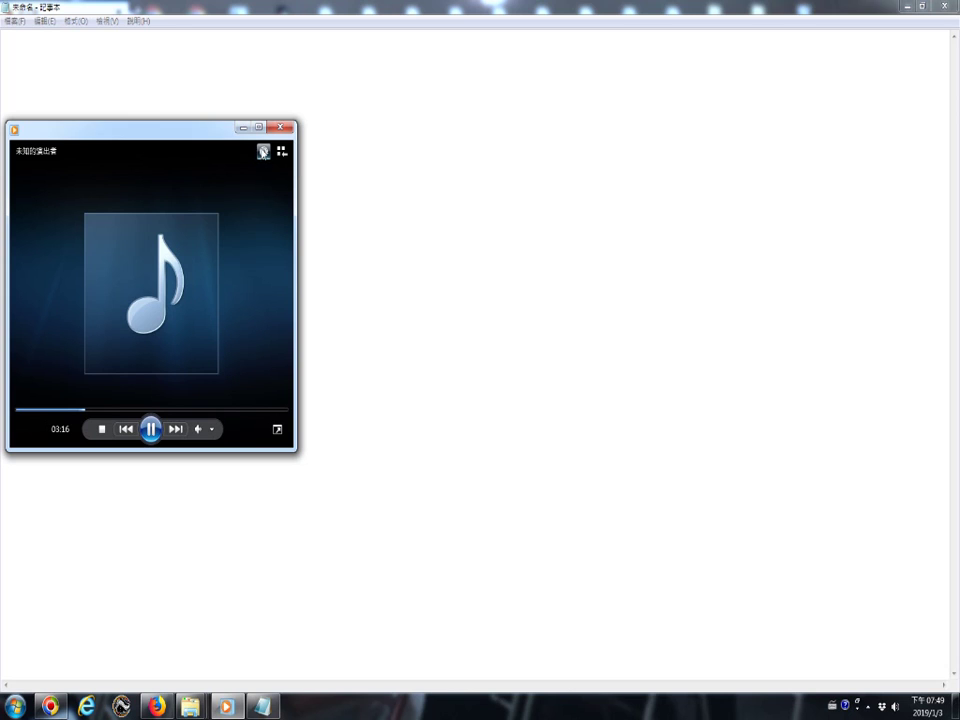
{"action": "left_click", "coordinate": [264, 152]}
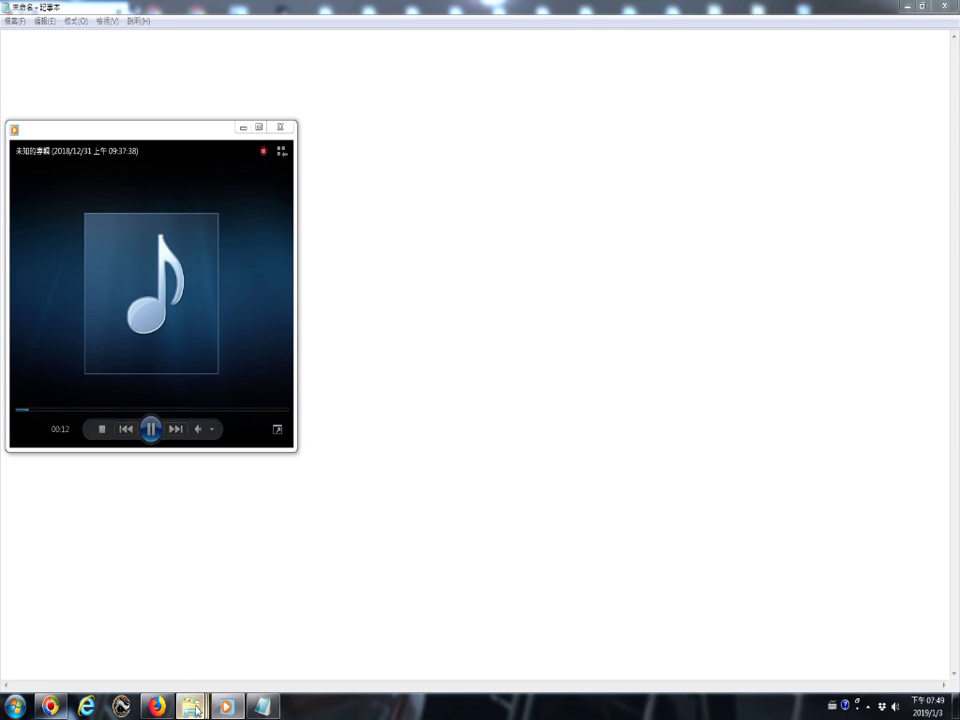
Step: Switch back to the music library in Windows Explorer and reverse its 修改日期 sort order
{"action": "mouse_move", "coordinate": [193, 700]}
{"action": "left_click", "coordinate": [340, 625]}
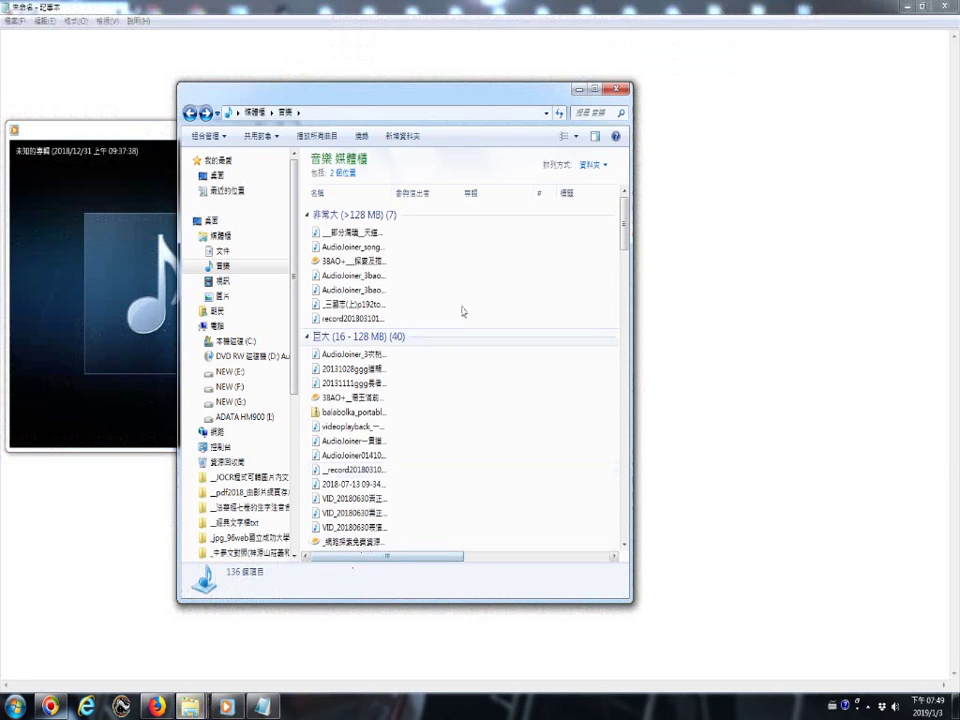
{"action": "right_click", "coordinate": [495, 276]}
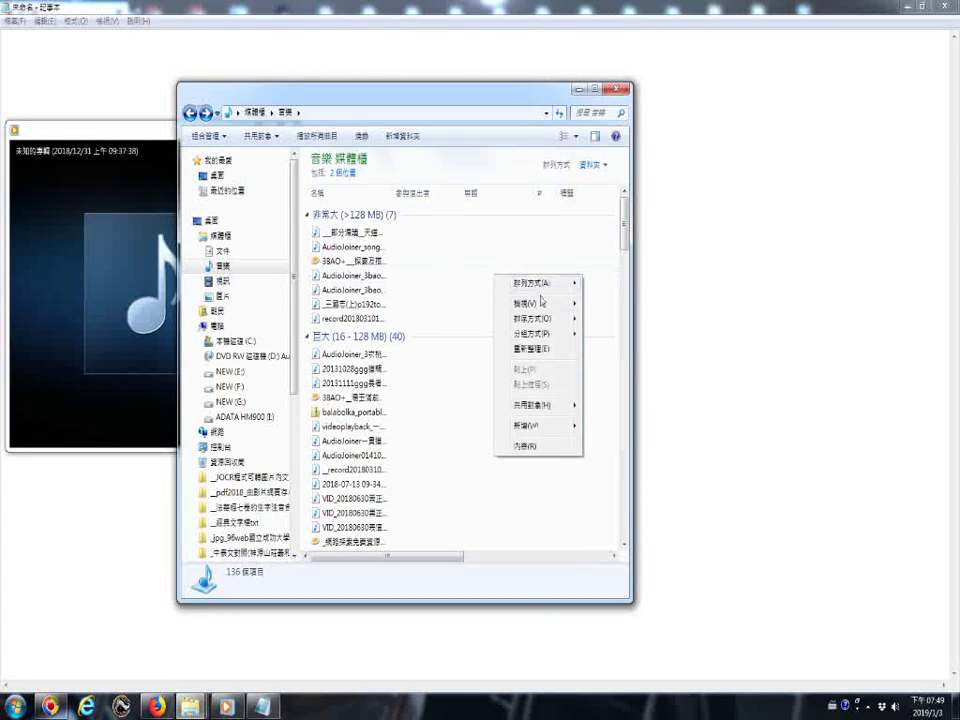
{"action": "mouse_move", "coordinate": [548, 287]}
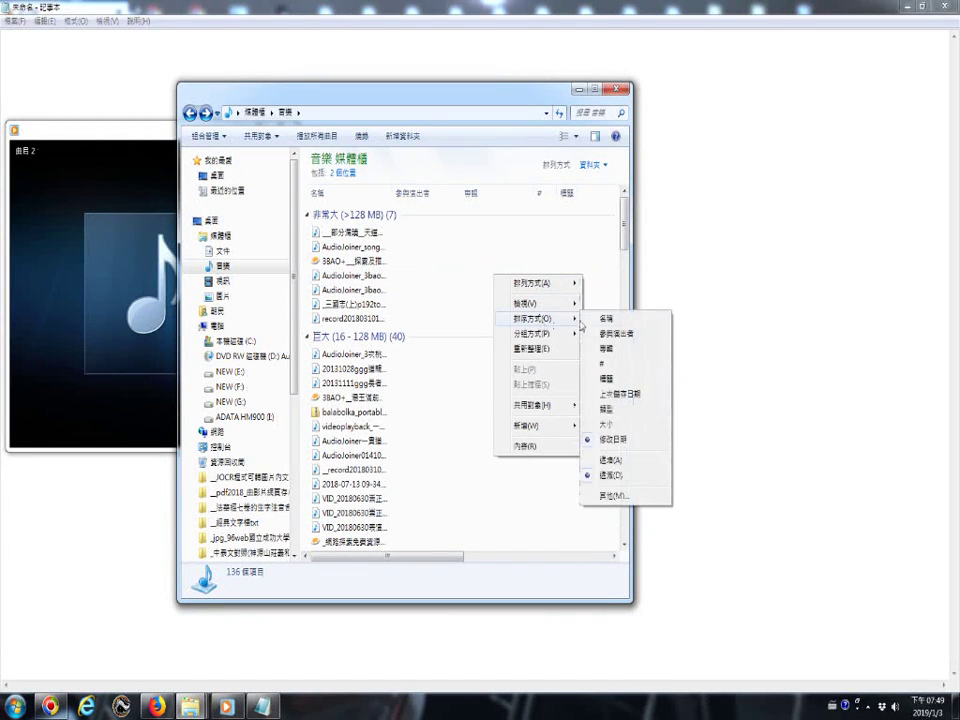
{"action": "left_click", "coordinate": [613, 439]}
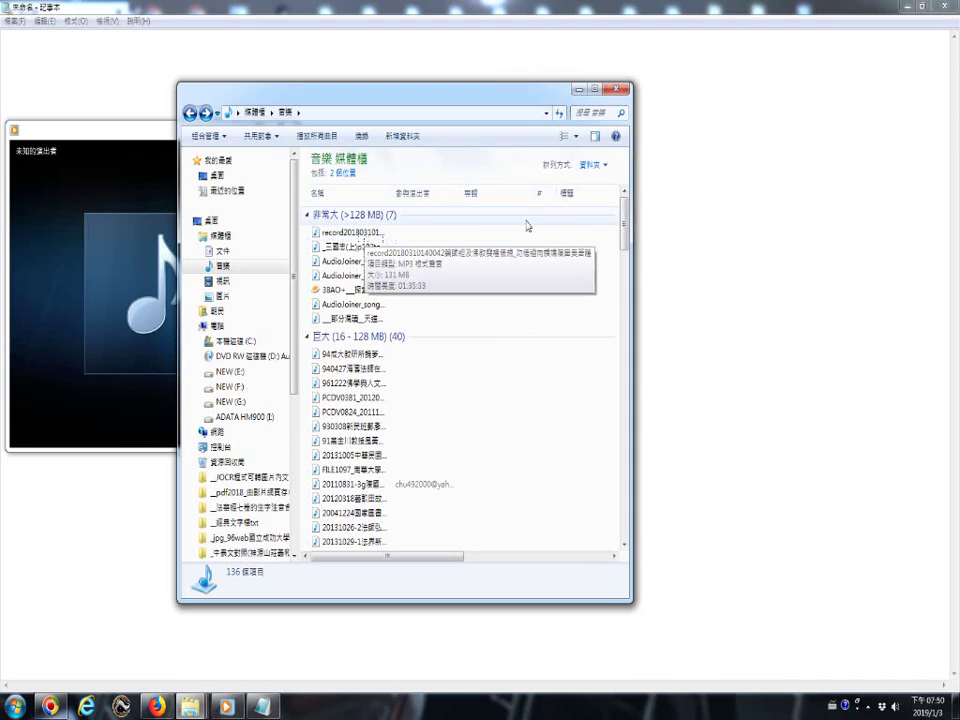
Step: Look through the music library for the ripped CD's folder, then minimize it and return to the Windows Media Player window
{"action": "left_click_drag", "start_coordinate": [622, 237], "coordinate": [627, 566]}
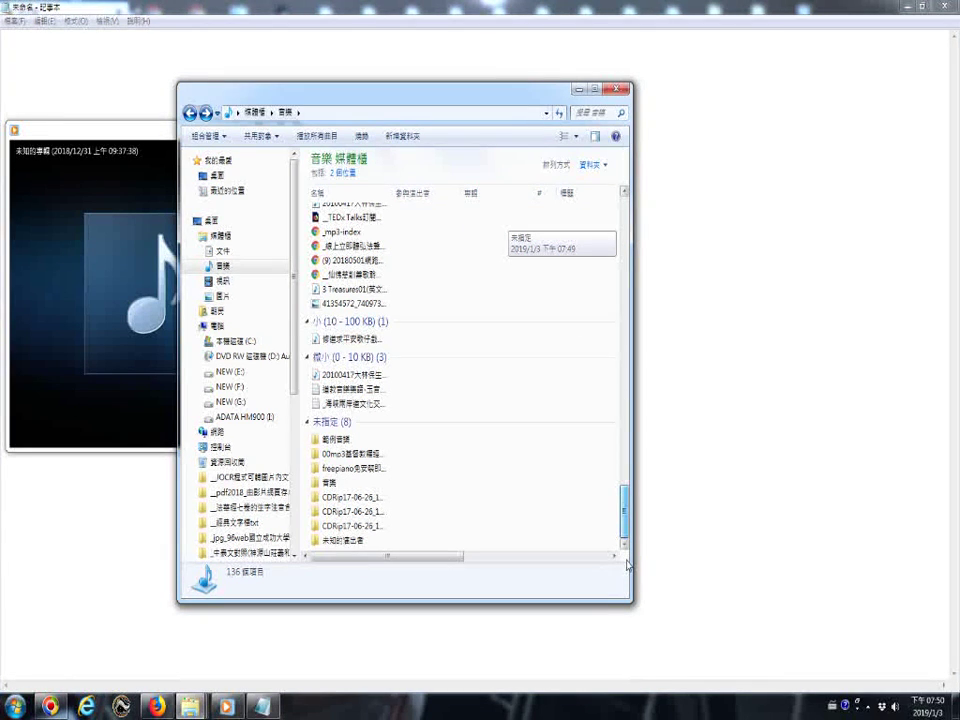
{"action": "scroll", "coordinate": [447, 300], "scroll_direction": "up", "scroll_amount": 20}
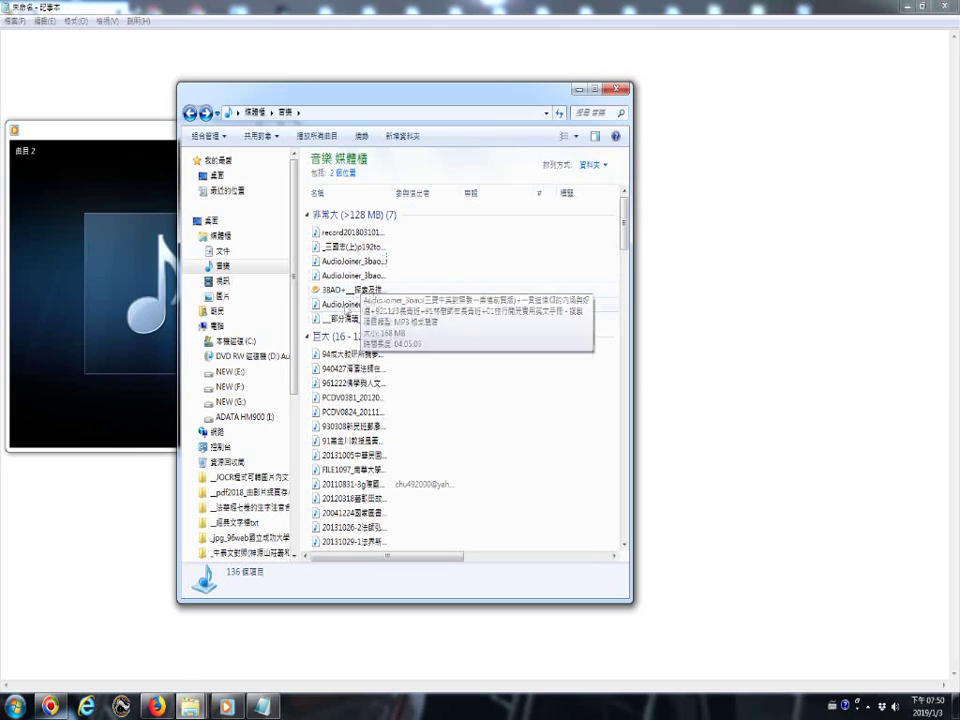
{"action": "left_click", "coordinate": [579, 88]}
{"action": "mouse_move", "coordinate": [259, 156]}
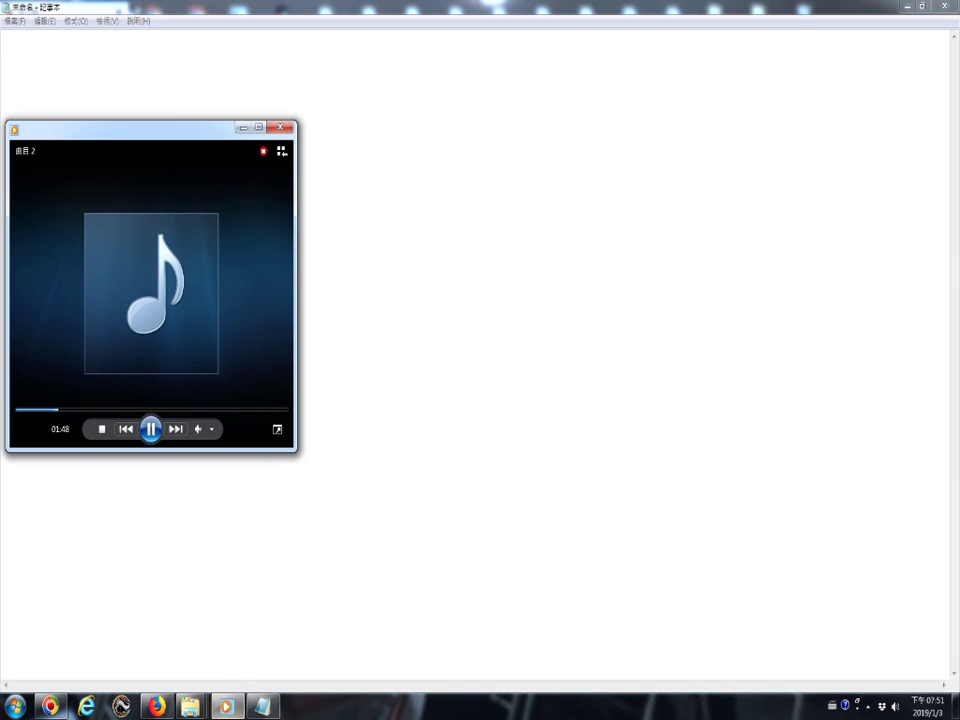
Step: Switch to Windows Explorer, go back to the 圖片 library, and return to the 音樂 library
{"action": "left_click", "coordinate": [186, 707]}
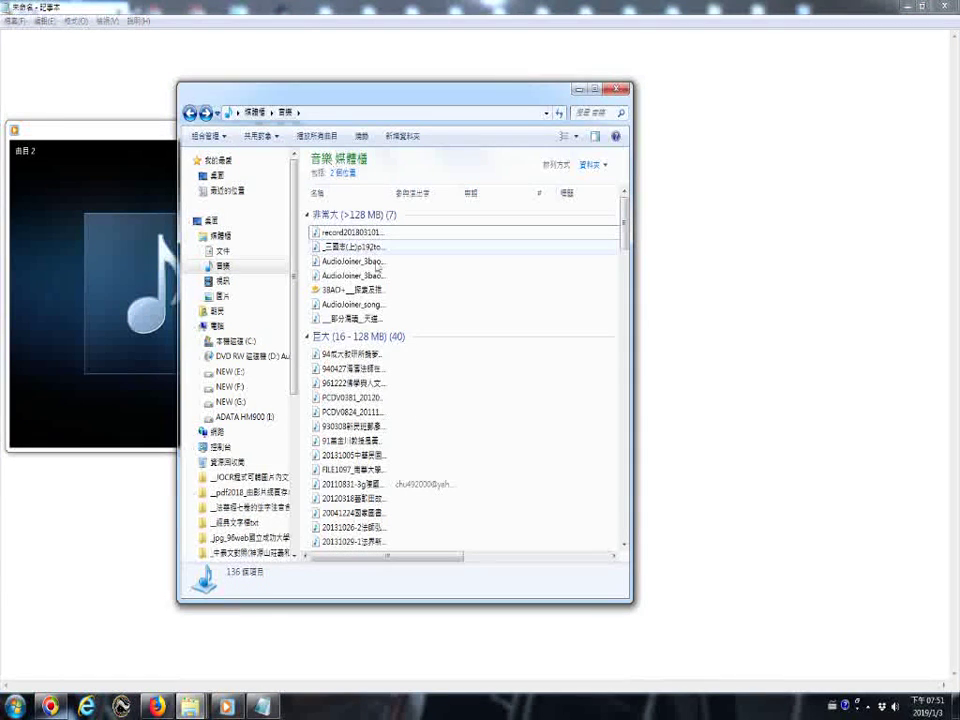
{"action": "left_click", "coordinate": [190, 113]}
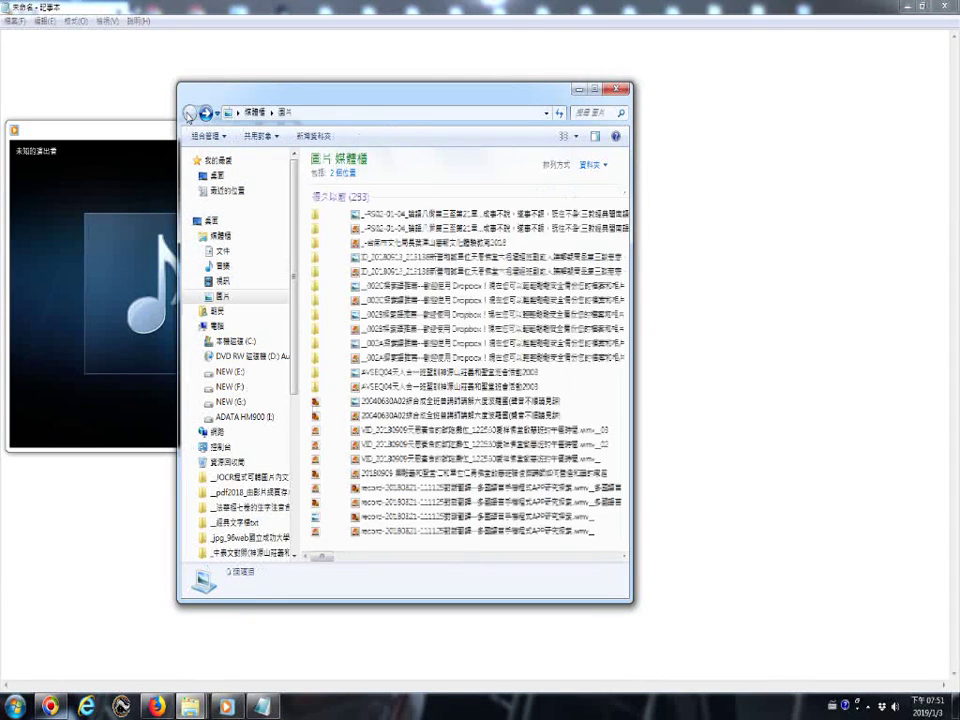
{"action": "left_click", "coordinate": [224, 267]}
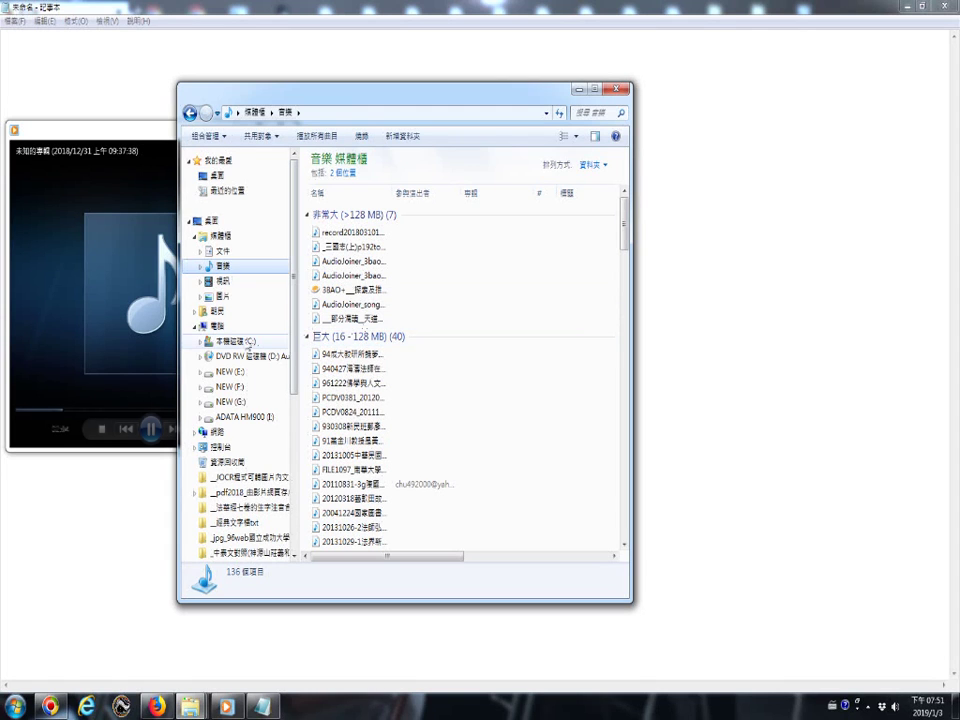
Step: Look through the 本機磁碟 (C:) drive and its 使用者 folder for where user files are stored
{"action": "left_click", "coordinate": [244, 341]}
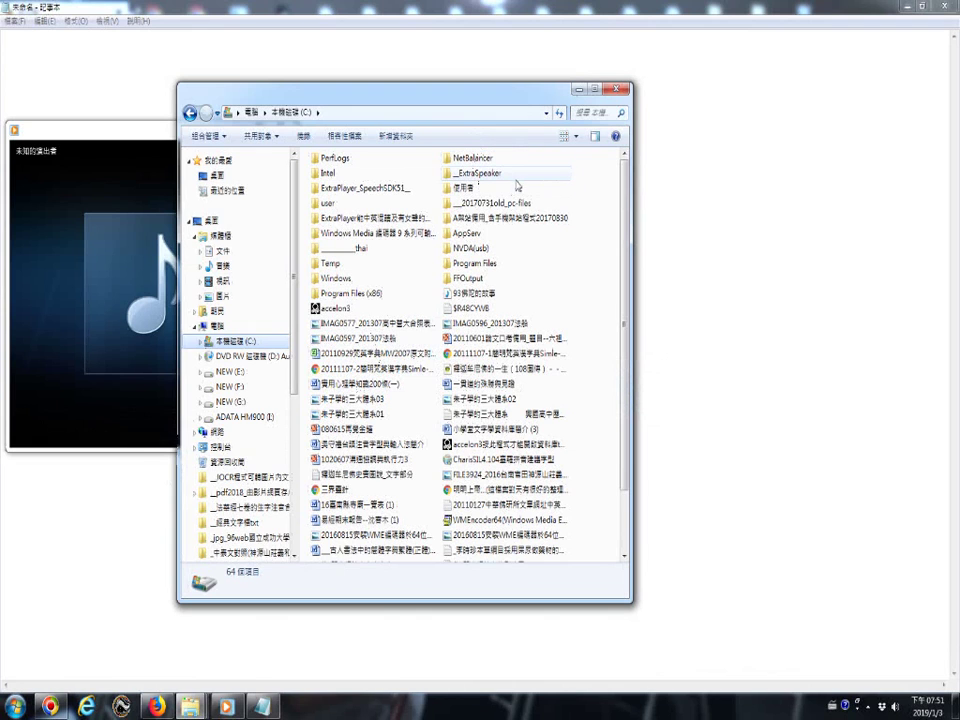
{"action": "double_click", "coordinate": [466, 189]}
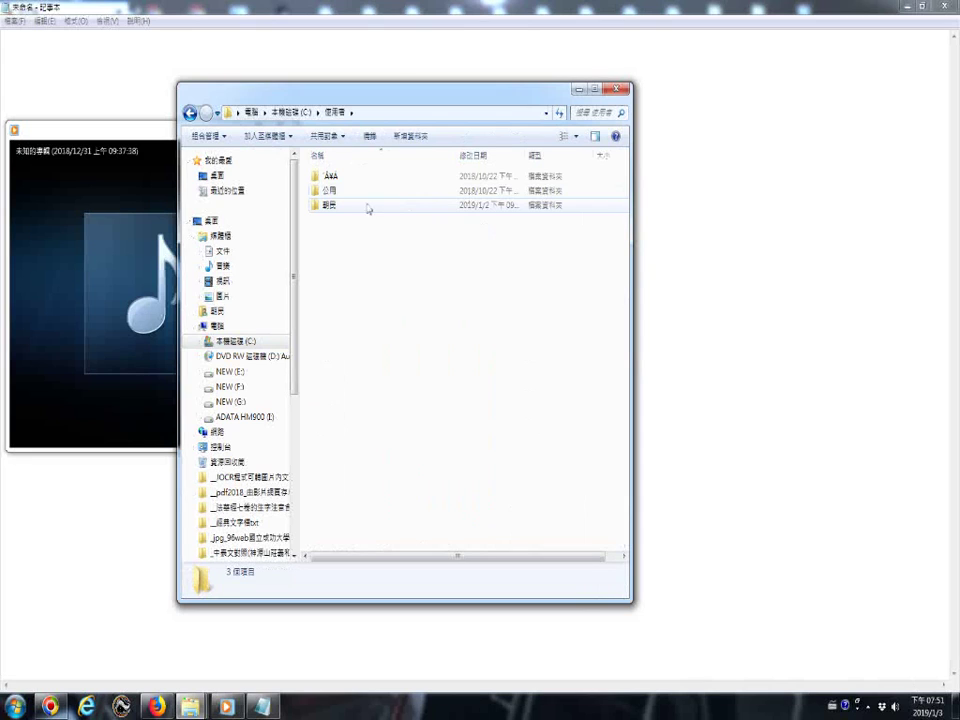
{"action": "left_click", "coordinate": [189, 112]}
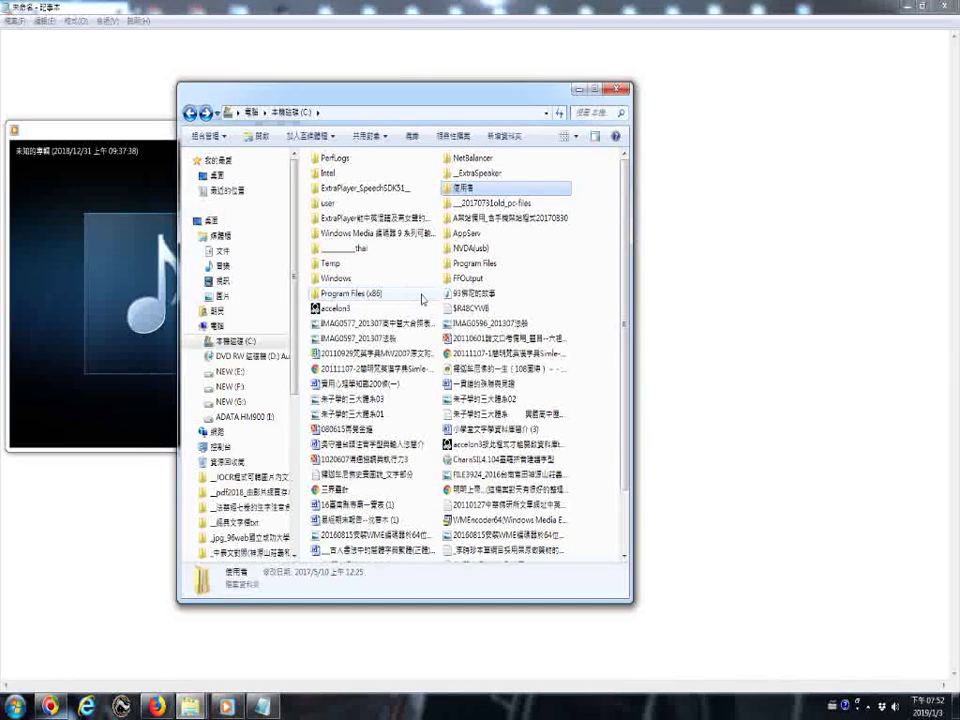
{"action": "mouse_move", "coordinate": [422, 299]}
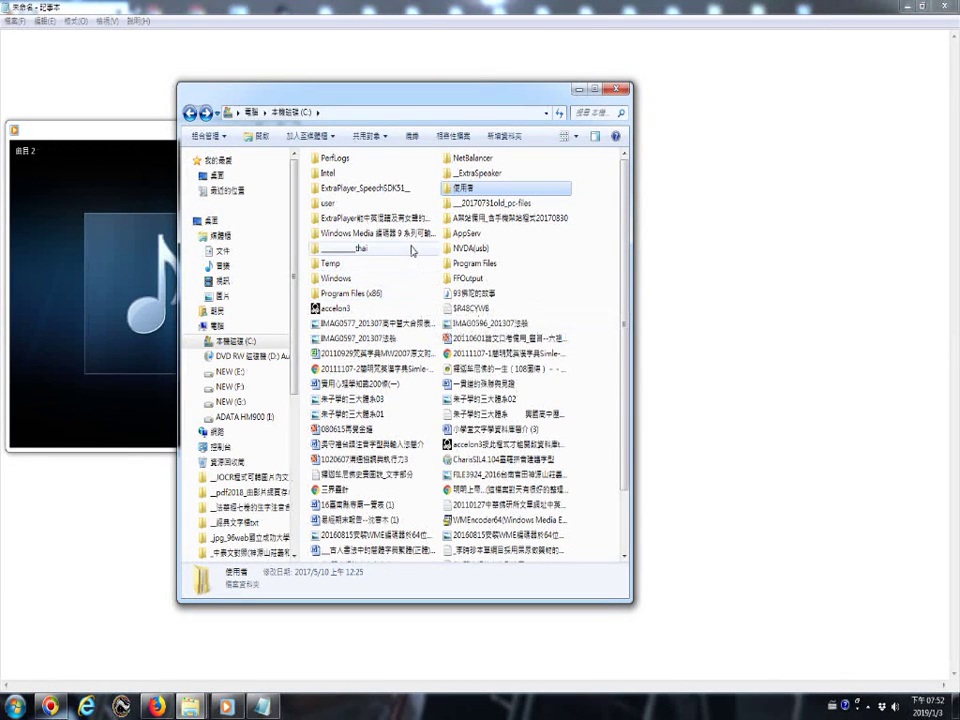
{"action": "mouse_move", "coordinate": [416, 238]}
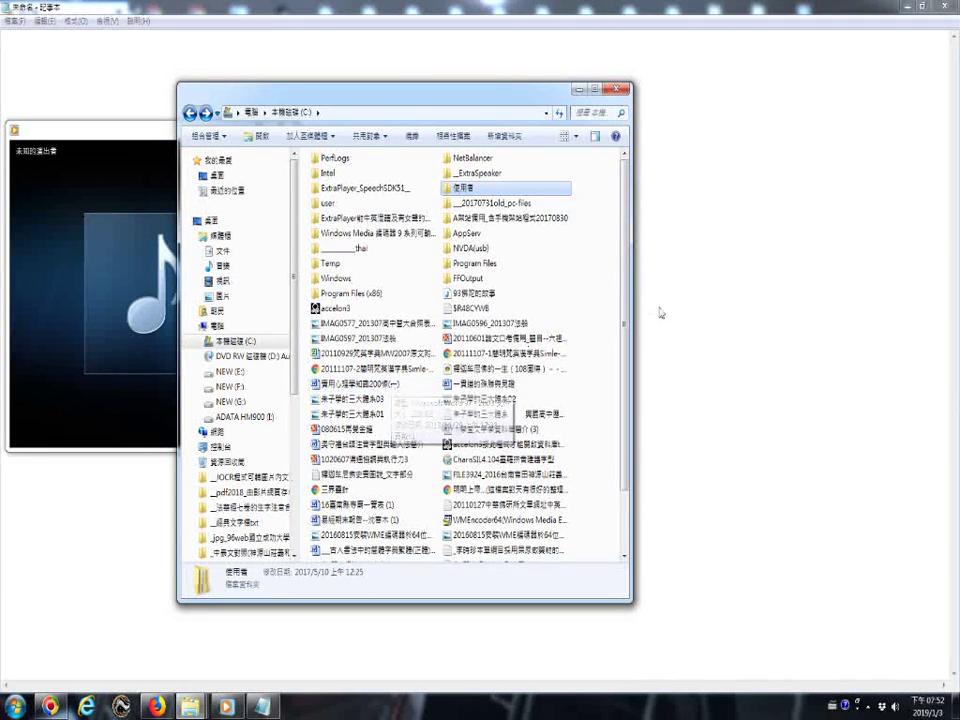
{"action": "scroll", "coordinate": [589, 327], "scroll_direction": "down", "scroll_amount": 2}
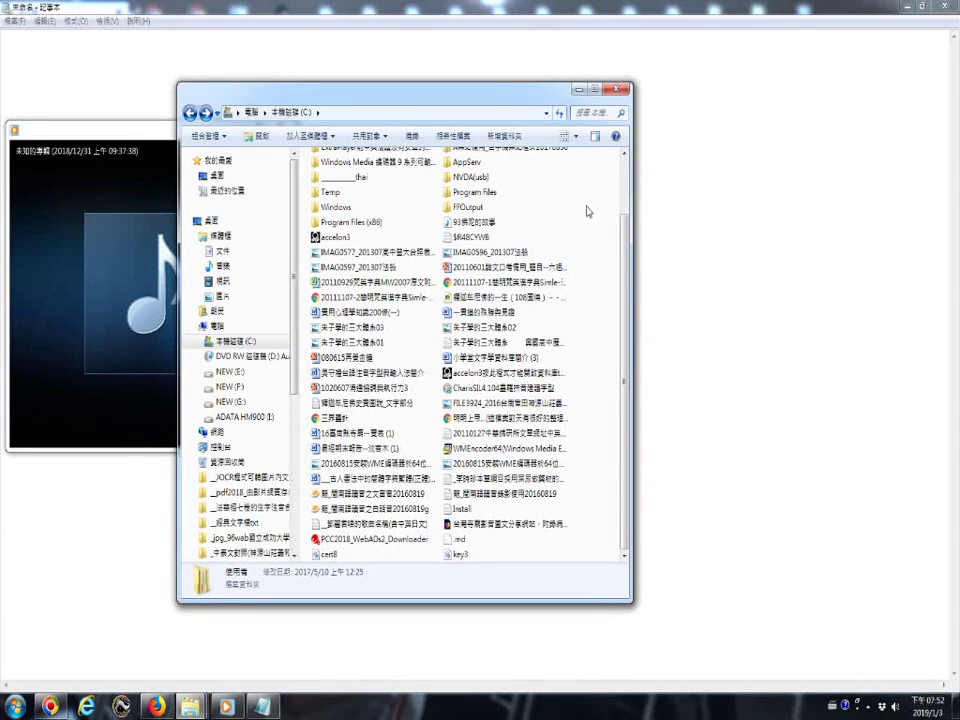
{"action": "scroll", "coordinate": [590, 218], "scroll_direction": "up", "scroll_amount": 2}
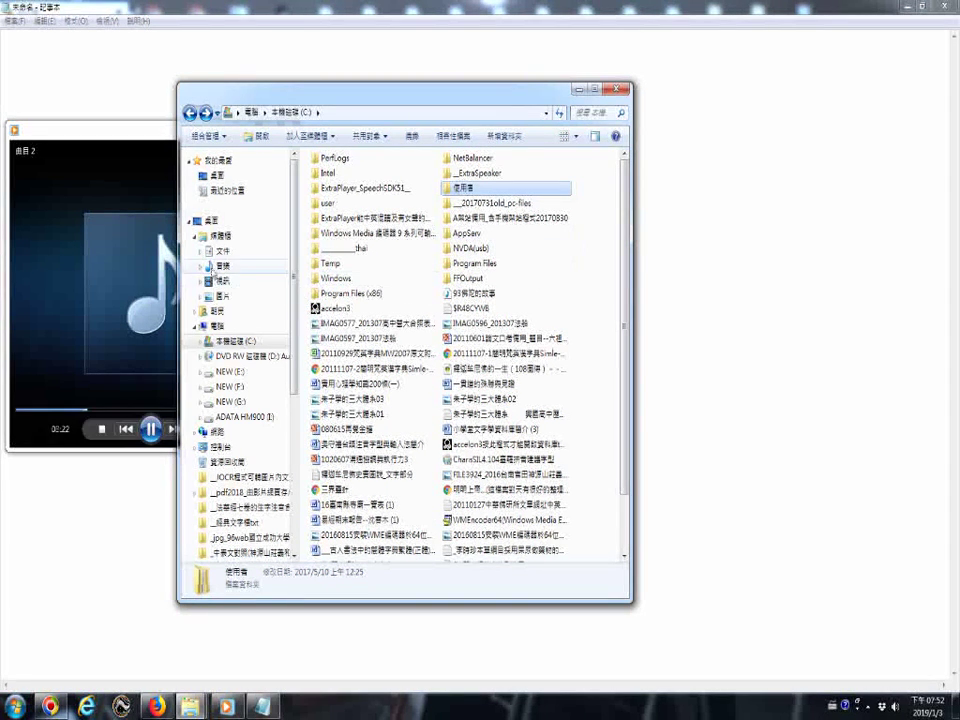
Step: Return to the 音樂 library and sort its items by 類型 (type)
{"action": "left_click", "coordinate": [212, 267]}
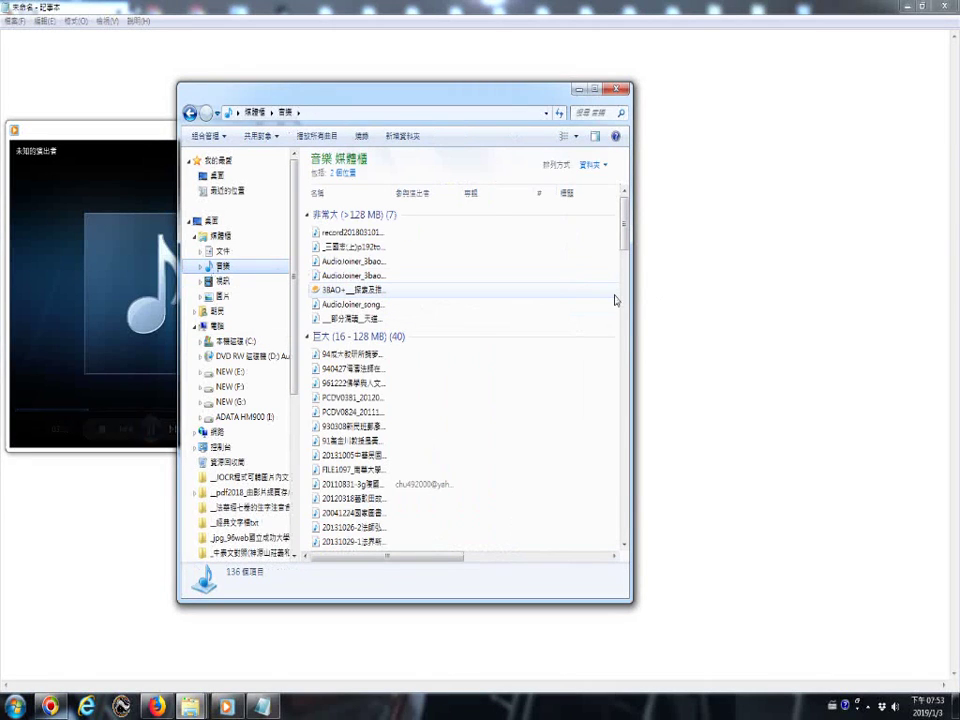
{"action": "right_click", "coordinate": [548, 370]}
{"action": "mouse_move", "coordinate": [605, 374]}
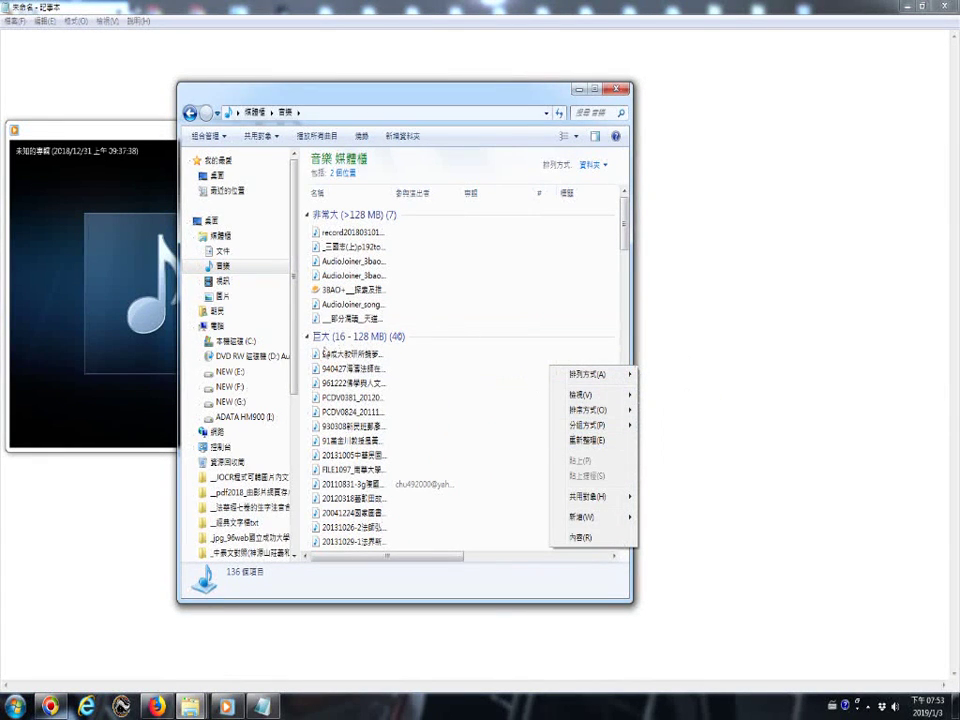
{"action": "right_click", "coordinate": [304, 369]}
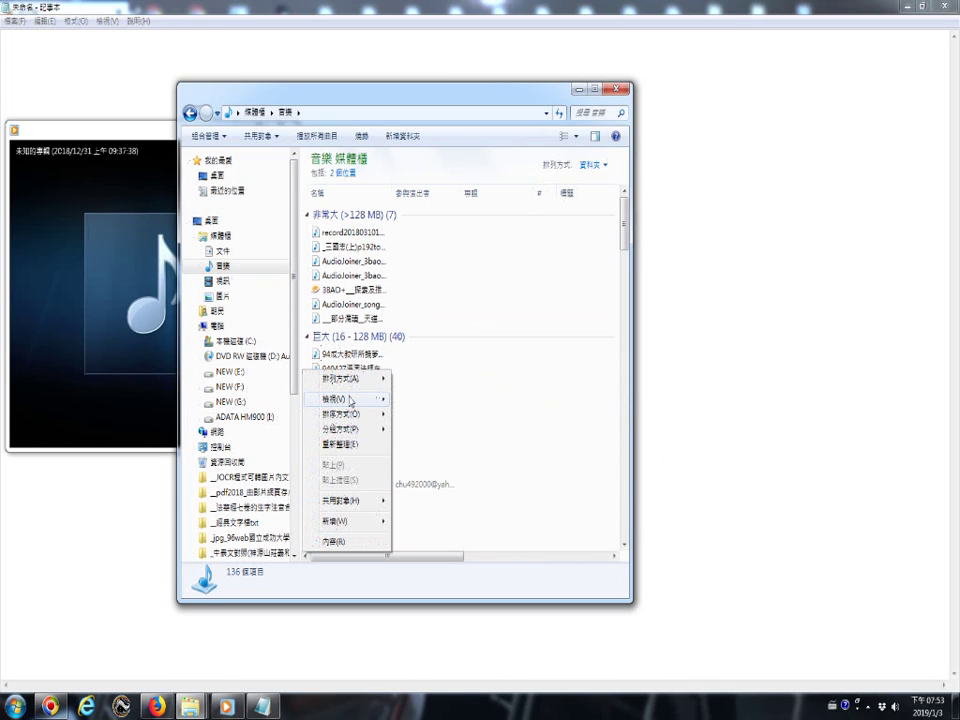
{"action": "mouse_move", "coordinate": [360, 414]}
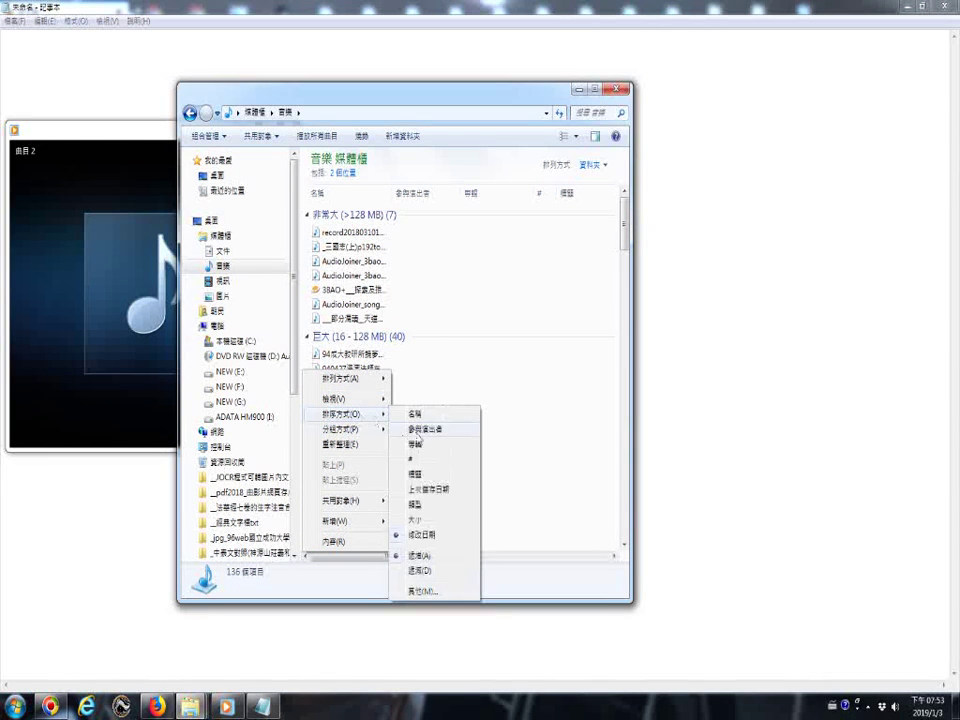
{"action": "left_click", "coordinate": [418, 505]}
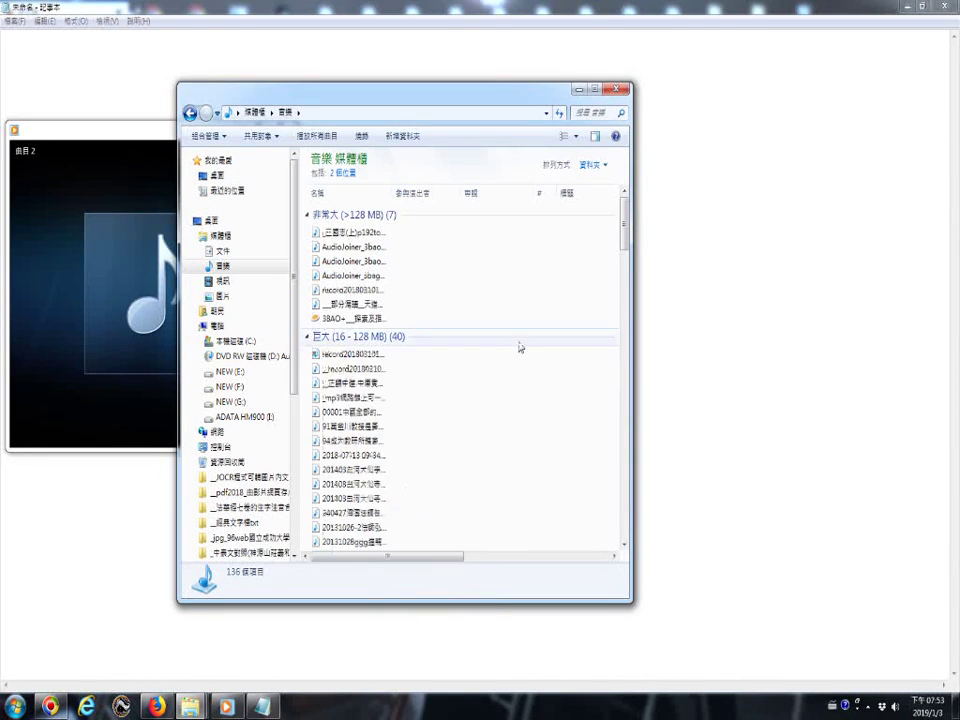
Step: Find the balabolka_portable zip file in the music library, select it and view the actions available for it
{"action": "mouse_move", "coordinate": [366, 247]}
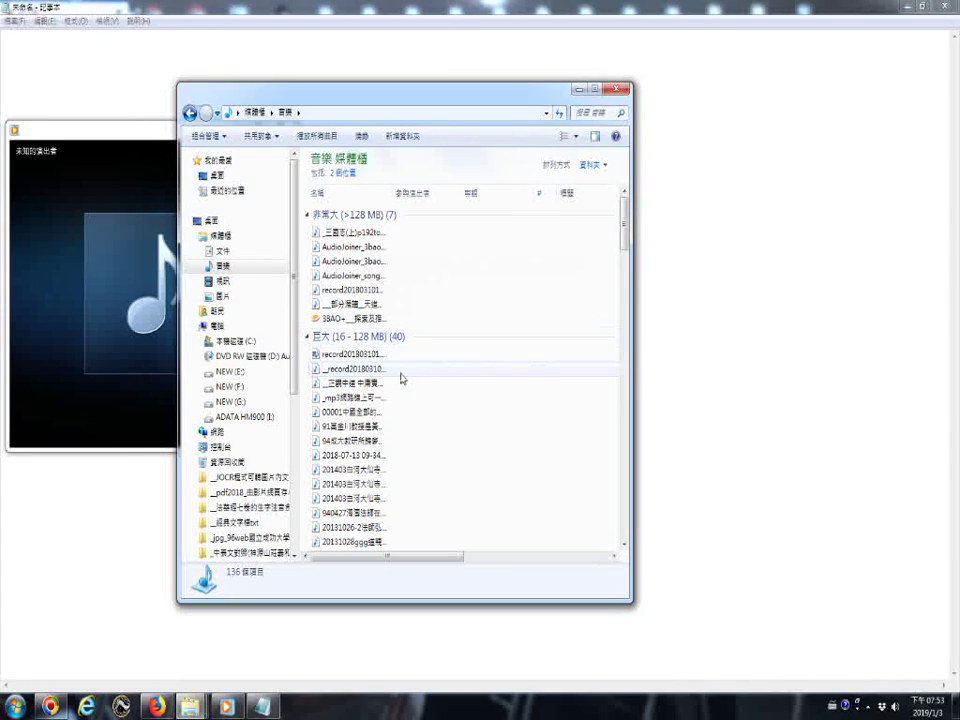
{"action": "mouse_move", "coordinate": [364, 386]}
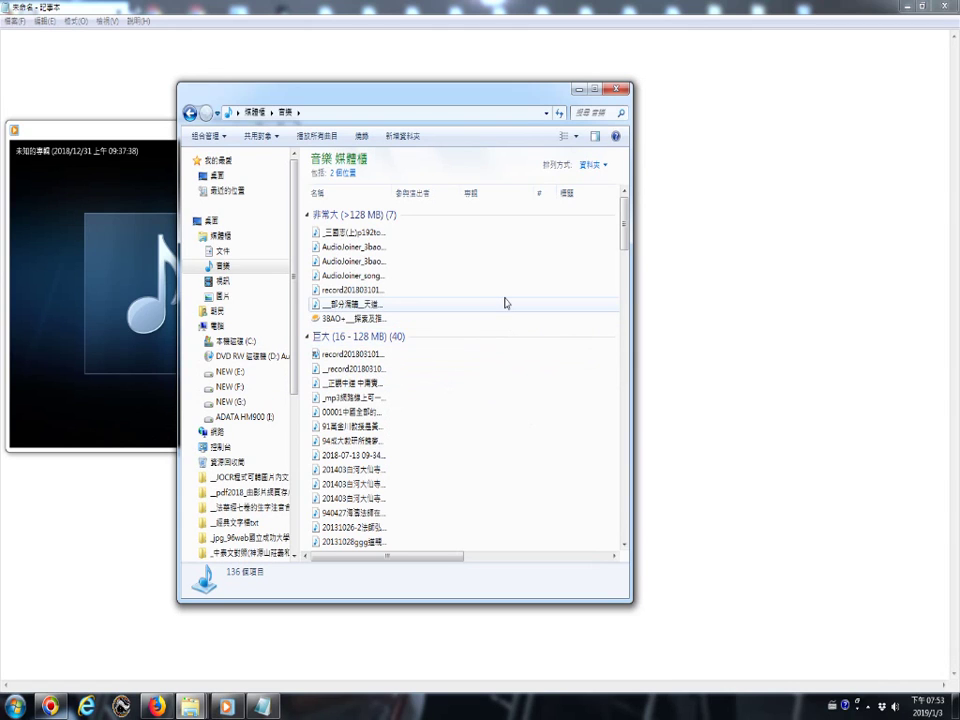
{"action": "scroll", "coordinate": [505, 334], "scroll_direction": "down", "scroll_amount": 3}
{"action": "scroll", "coordinate": [507, 330], "scroll_direction": "down", "scroll_amount": 4}
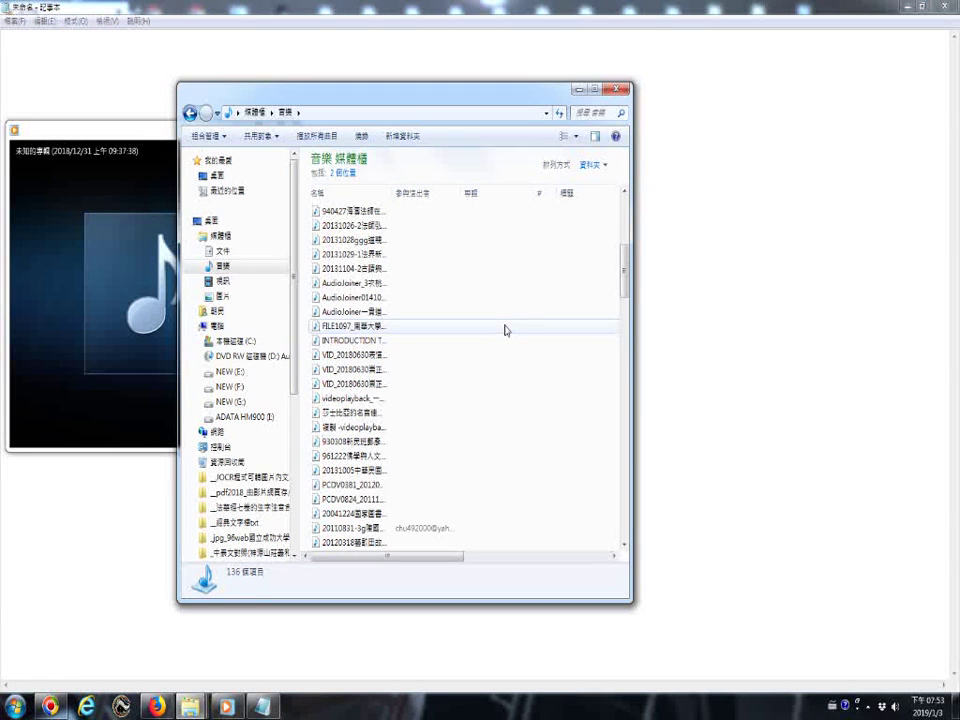
{"action": "scroll", "coordinate": [505, 330], "scroll_direction": "down", "scroll_amount": 4}
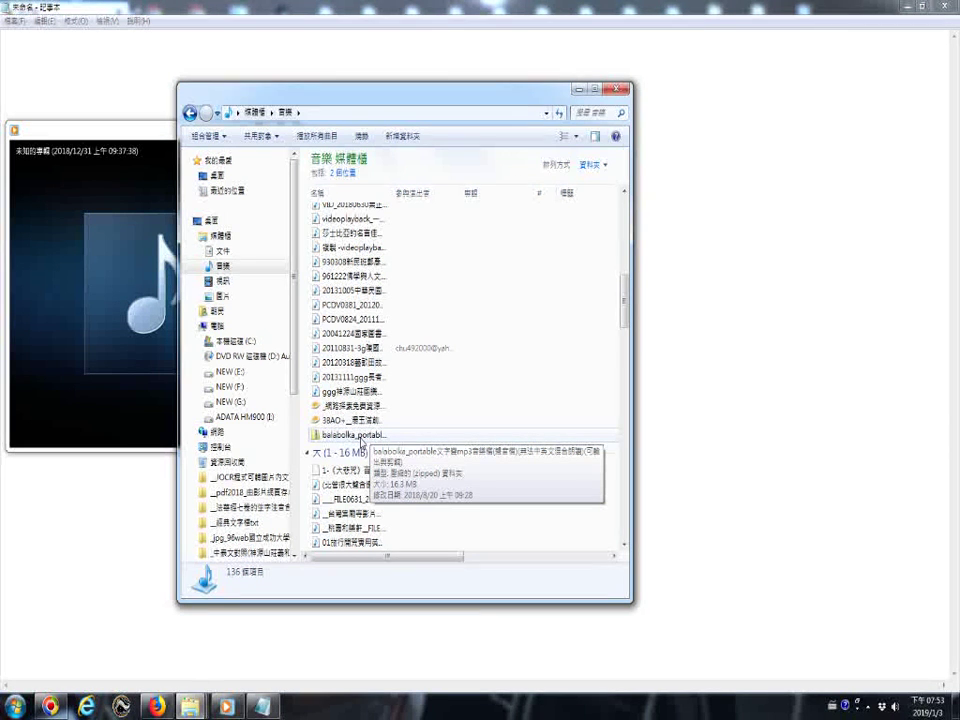
{"action": "left_click", "coordinate": [362, 440]}
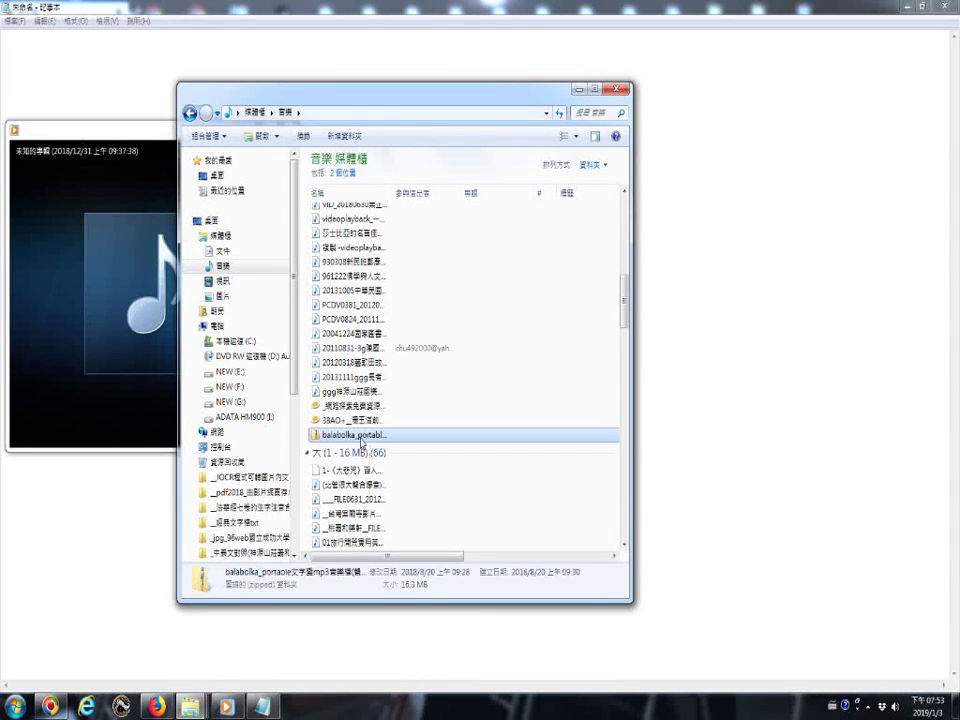
{"action": "right_click", "coordinate": [362, 440]}
{"action": "mouse_move", "coordinate": [417, 307]}
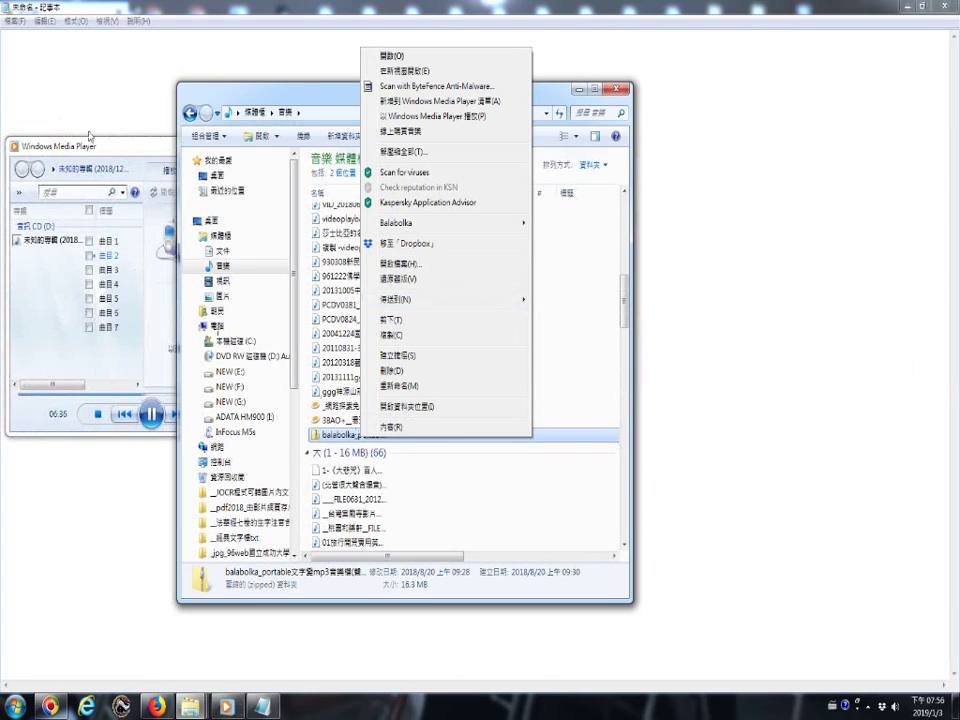
Step: Move the Windows Media Player window to the middle of the screen and minimize the music library window
{"action": "left_click_drag", "start_coordinate": [120, 151], "coordinate": [485, 292]}
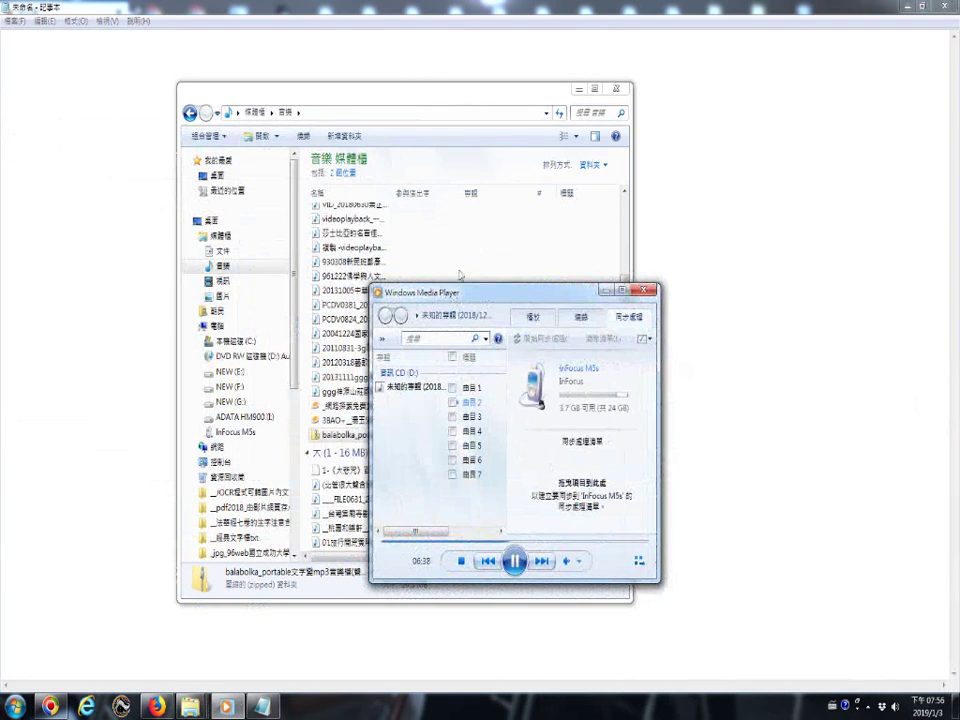
{"action": "left_click", "coordinate": [578, 88]}
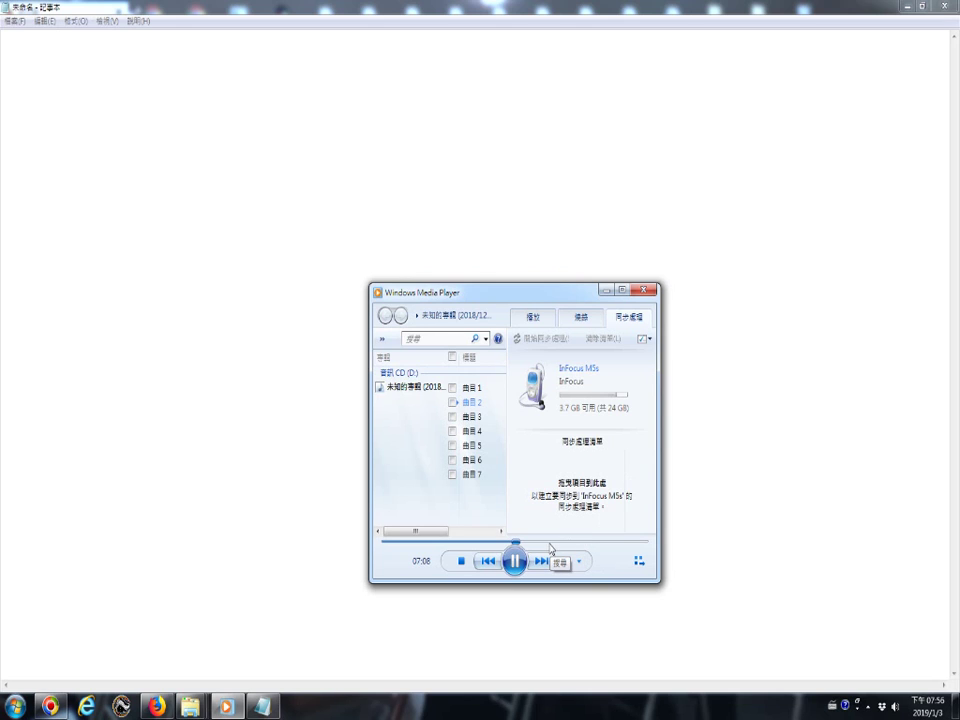
Step: Open 電腦 (Computer) and browse into the InFocus M5s device's 內部共用儲存空間 (internal shared storage)
{"action": "left_click", "coordinate": [12, 708]}
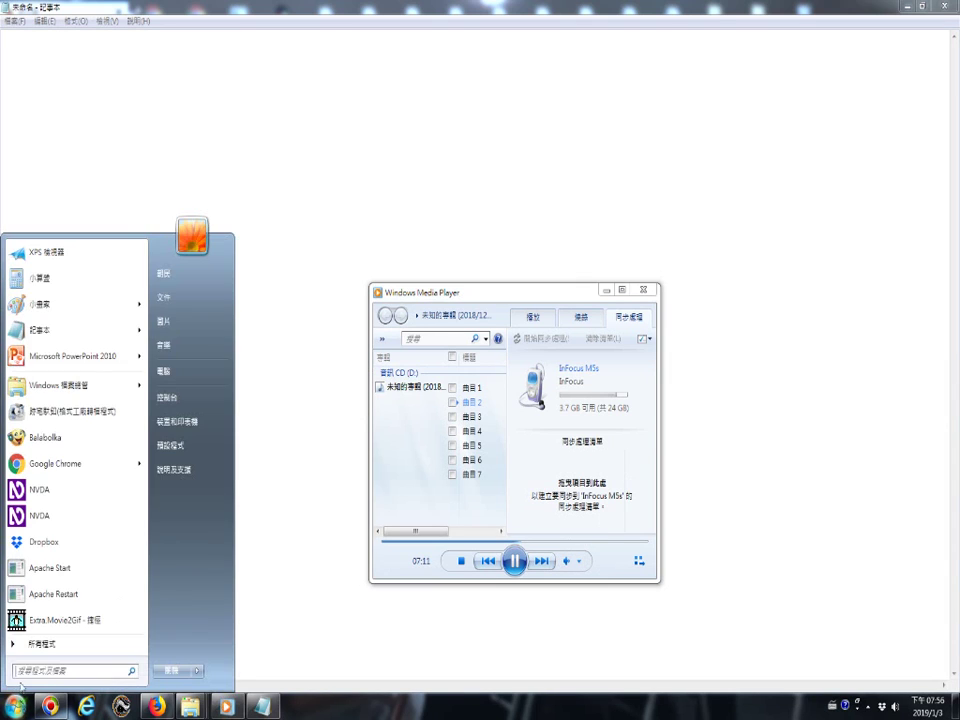
{"action": "left_click", "coordinate": [174, 379]}
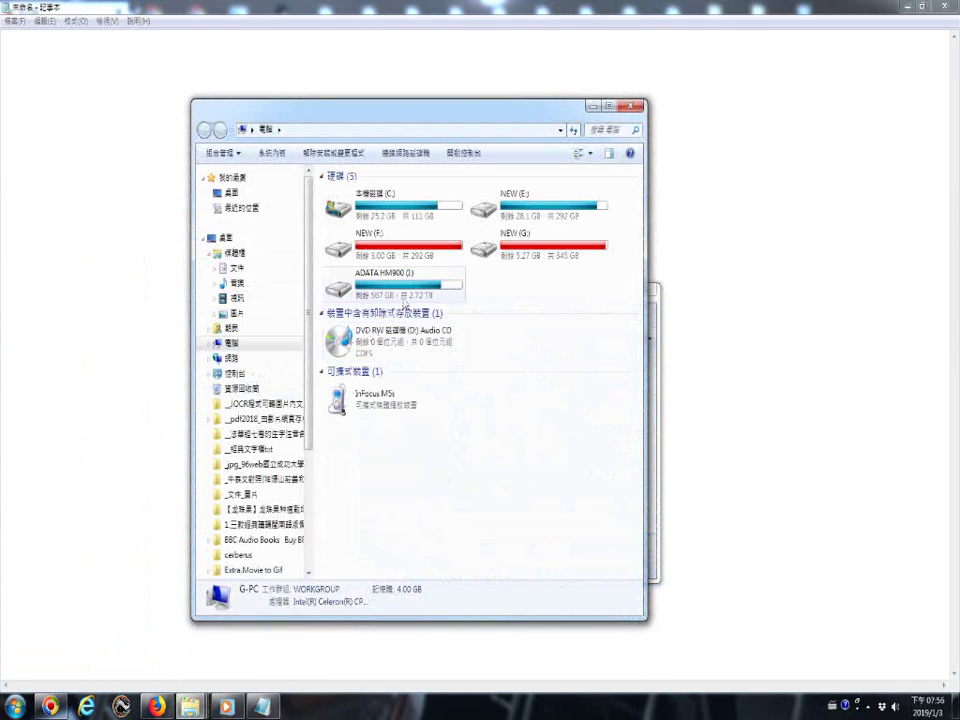
{"action": "double_click", "coordinate": [392, 398]}
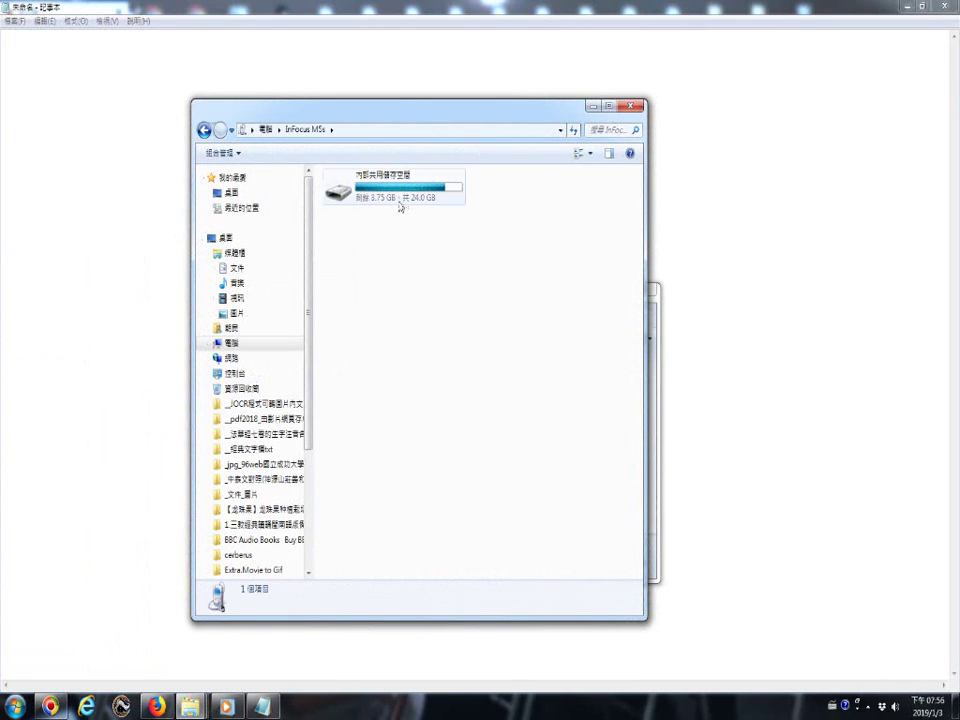
{"action": "double_click", "coordinate": [395, 200]}
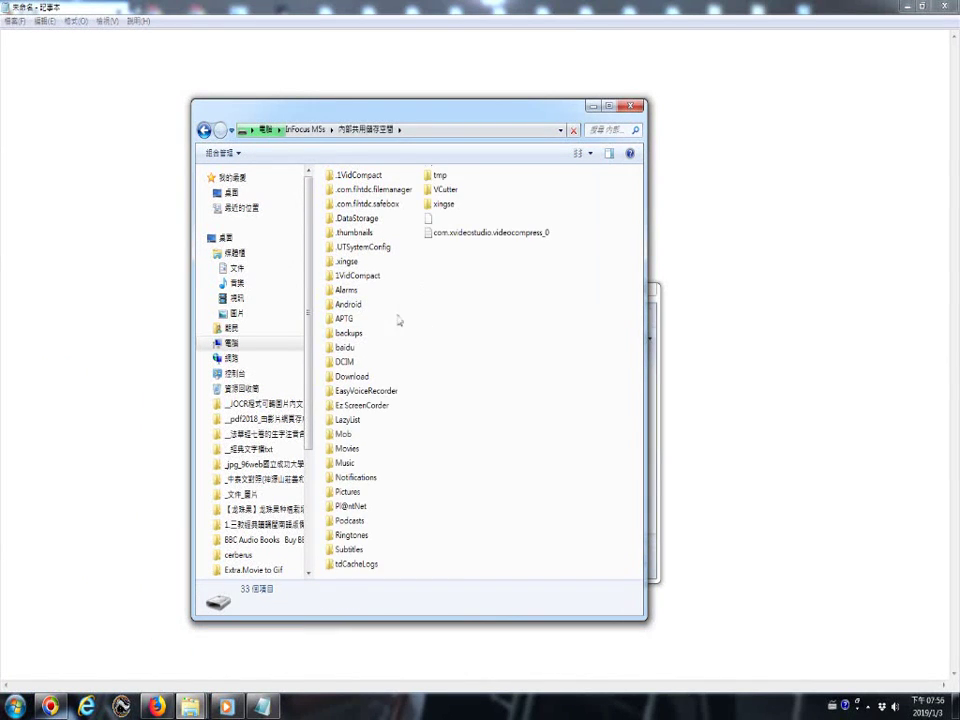
Step: Arrange the phone storage window beside Windows Media Player, with the end of the storage's file list in view
{"action": "left_click_drag", "start_coordinate": [387, 116], "coordinate": [564, 95]}
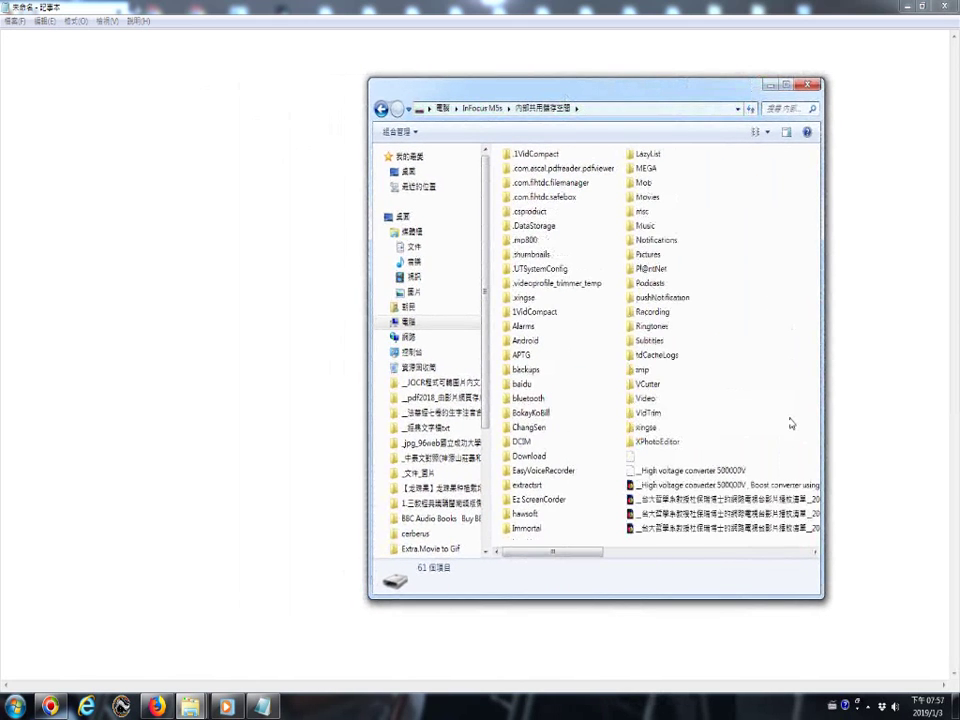
{"action": "scroll", "coordinate": [785, 410], "scroll_direction": "down", "scroll_amount": 5}
{"action": "left_click_drag", "start_coordinate": [510, 100], "coordinate": [697, 155]}
{"action": "left_click_drag", "start_coordinate": [520, 305], "coordinate": [428, 322]}
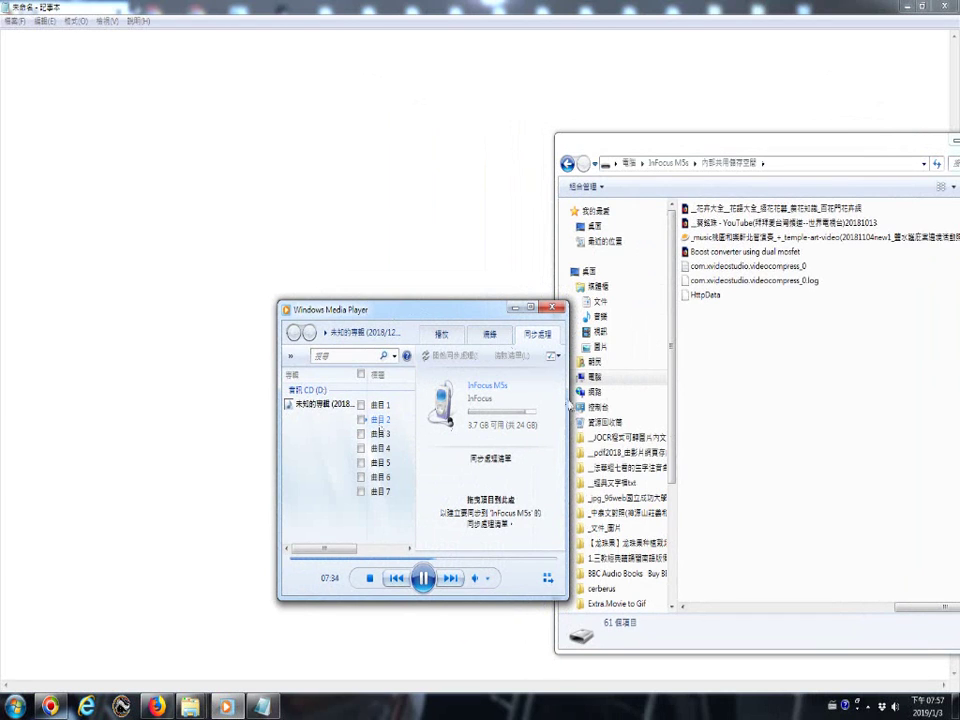
Step: Switch to the music library window and copy the balabolka_portable zip file into the InFocus M5s internal storage
{"action": "mouse_move", "coordinate": [190, 707]}
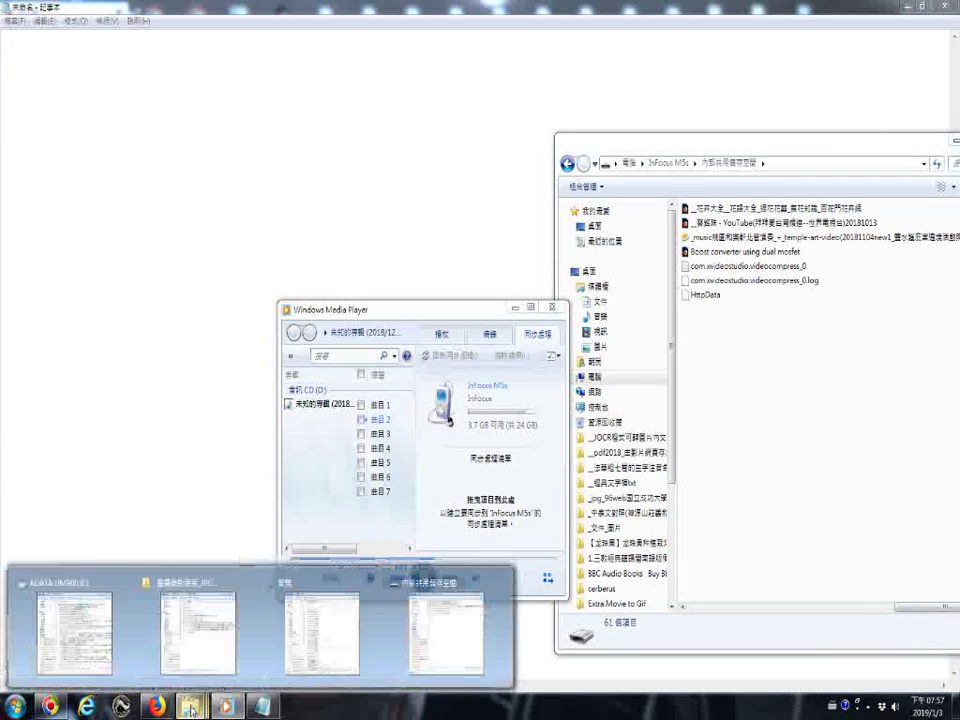
{"action": "mouse_move", "coordinate": [254, 603]}
{"action": "mouse_move", "coordinate": [211, 582]}
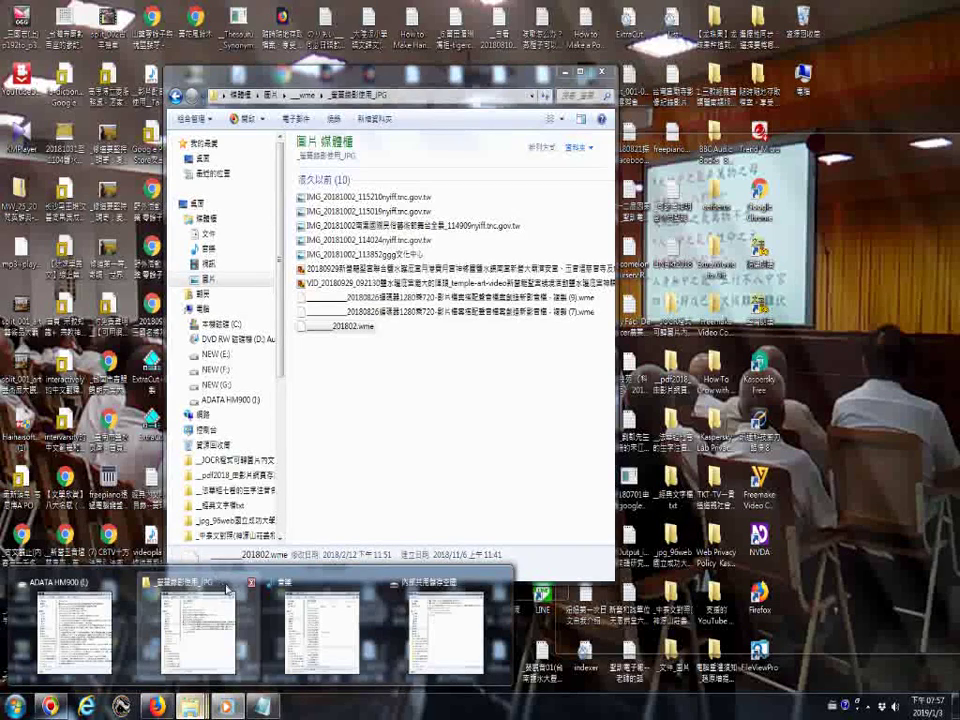
{"action": "mouse_move", "coordinate": [312, 583]}
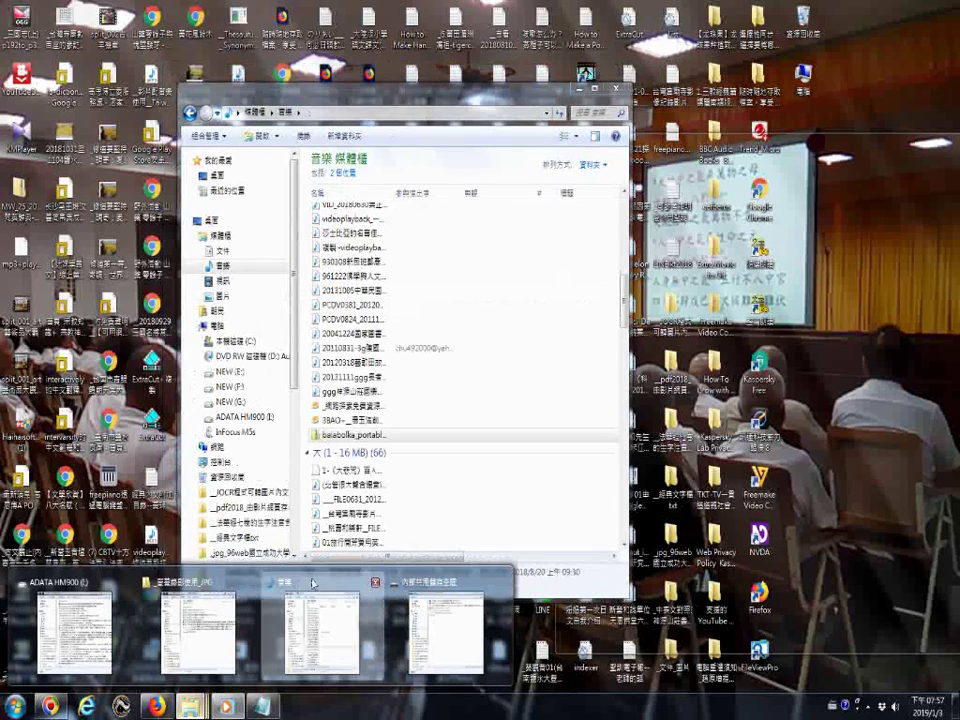
{"action": "left_click", "coordinate": [312, 583]}
{"action": "left_click_drag", "start_coordinate": [688, 474], "coordinate": [688, 474]}
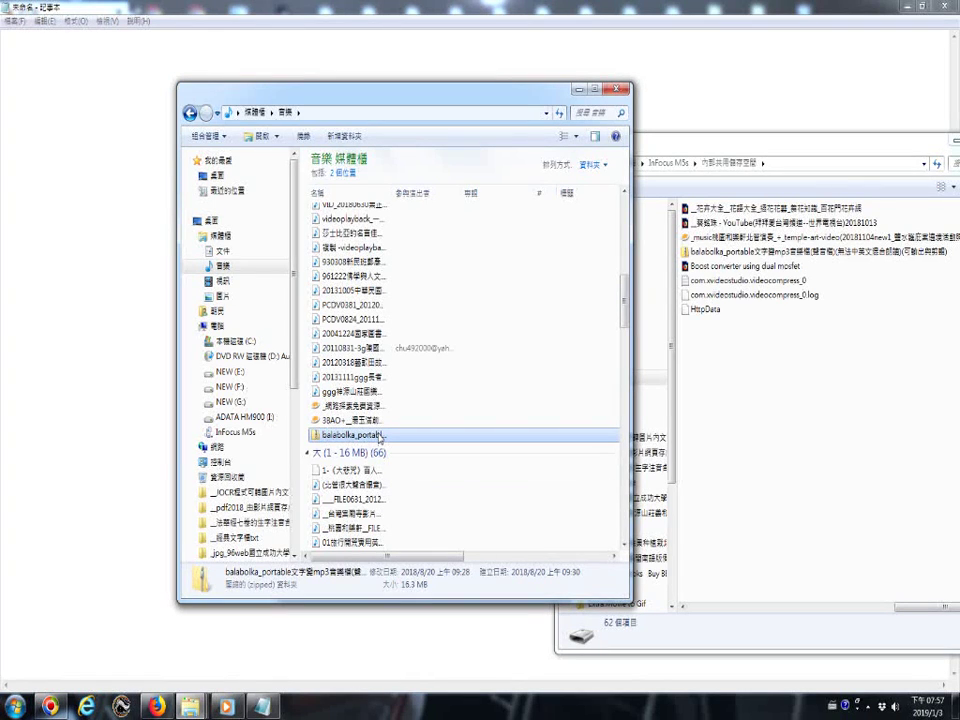
Step: Open the balabolka_portable zip's file name for editing in the music library and copy the name text
{"action": "left_click", "coordinate": [380, 438]}
{"action": "right_click", "coordinate": [380, 437]}
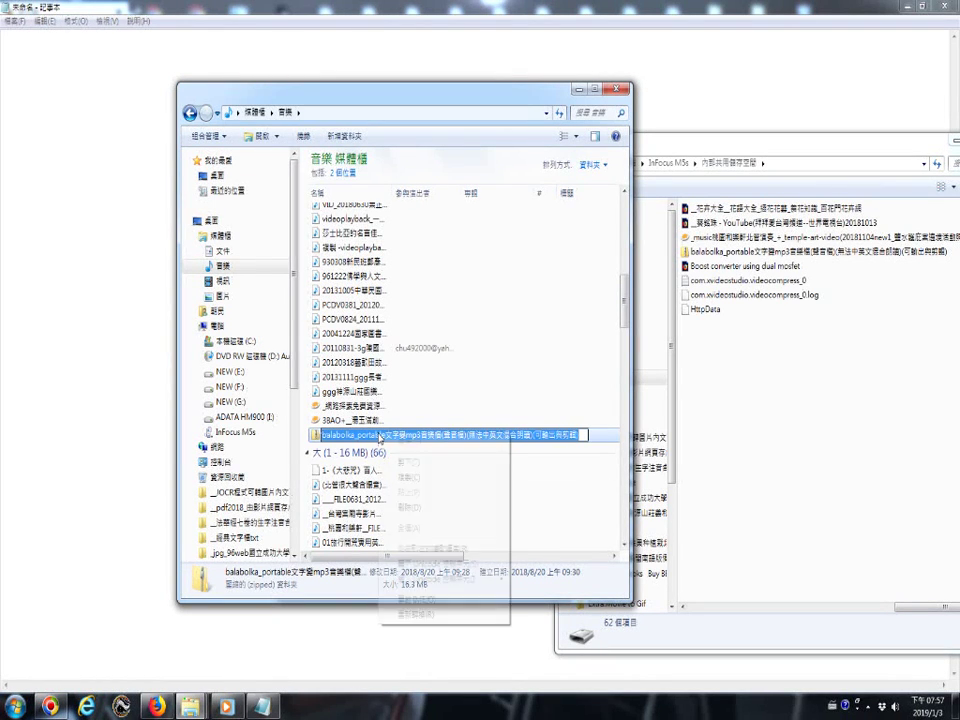
{"action": "left_click", "coordinate": [420, 479]}
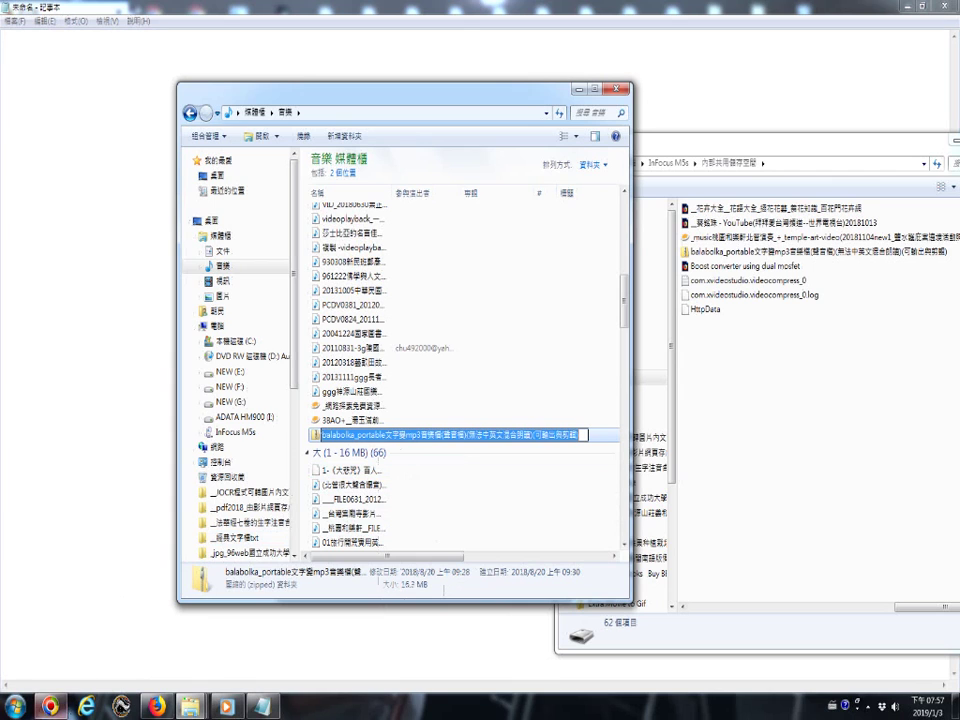
Step: Open a new Notepad (記事本) document, paste the copied balabolka_portable file name, and enable automatic line wrapping
{"action": "left_click", "coordinate": [16, 706]}
{"action": "left_click", "coordinate": [40, 330]}
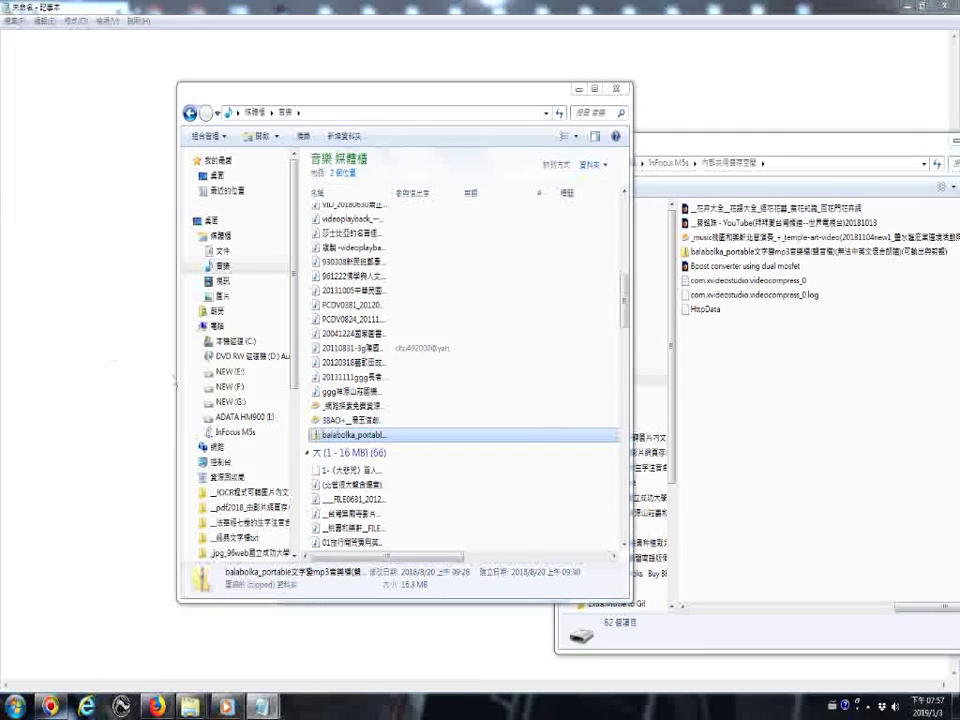
{"action": "right_click", "coordinate": [450, 419]}
{"action": "left_click", "coordinate": [476, 478]}
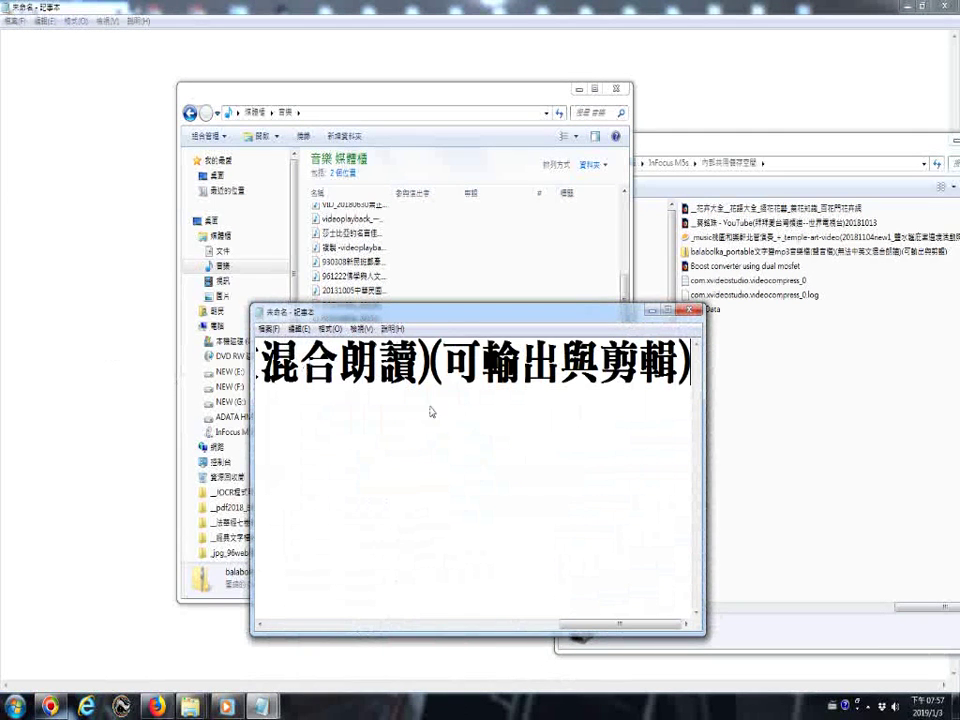
{"action": "left_click", "coordinate": [329, 329]}
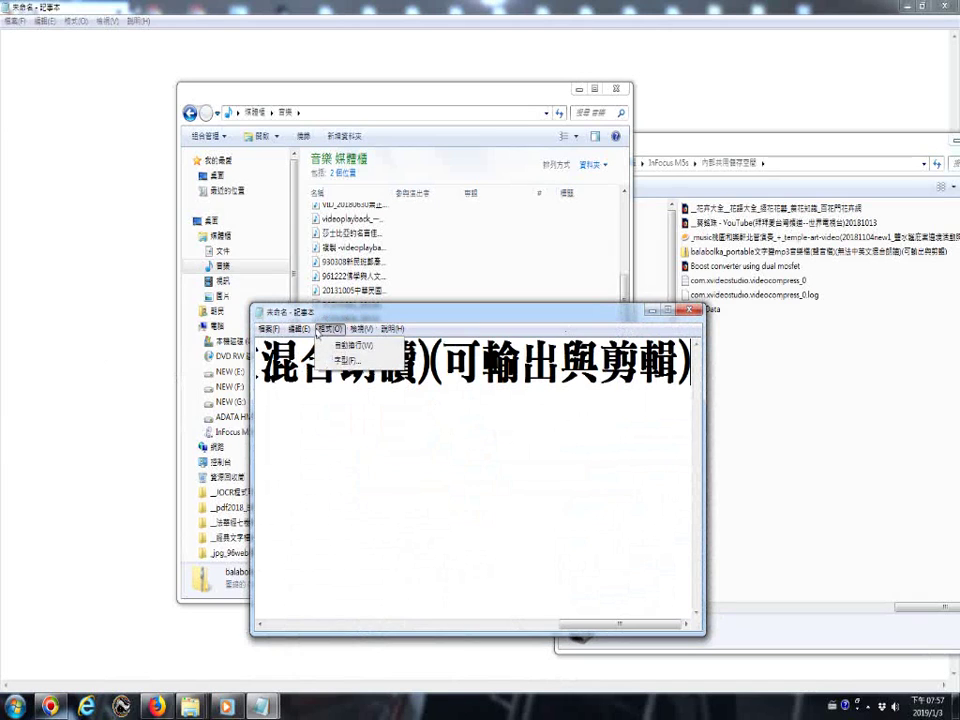
{"action": "left_click", "coordinate": [343, 346]}
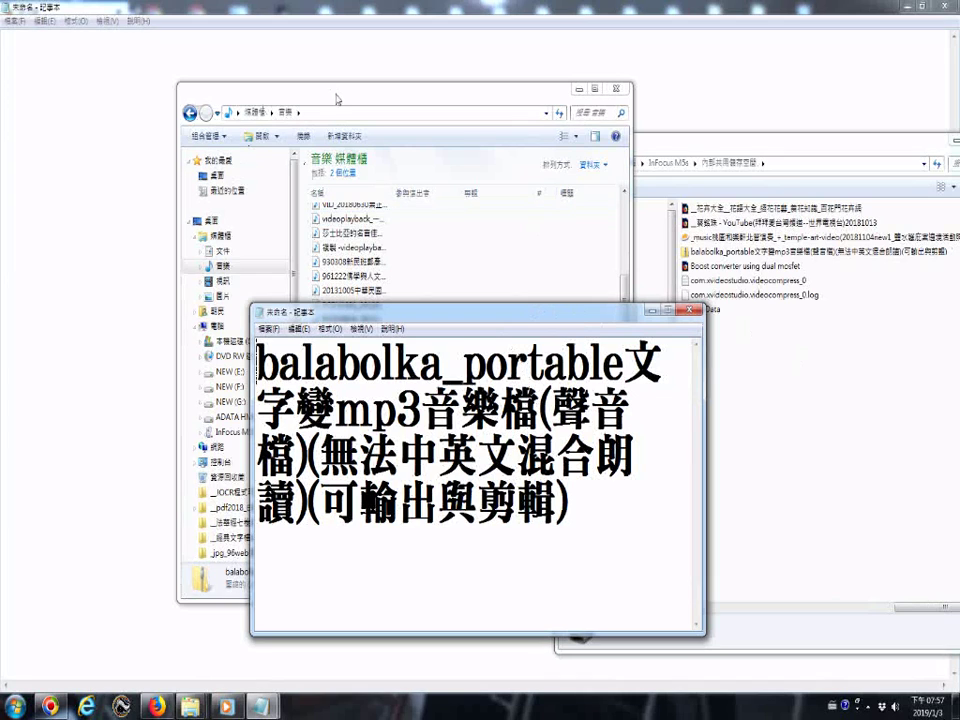
Step: Minimise the Notepad note and arrange the music library and a small Windows Media Player window beside the phone storage window
{"action": "left_click", "coordinate": [790, 405]}
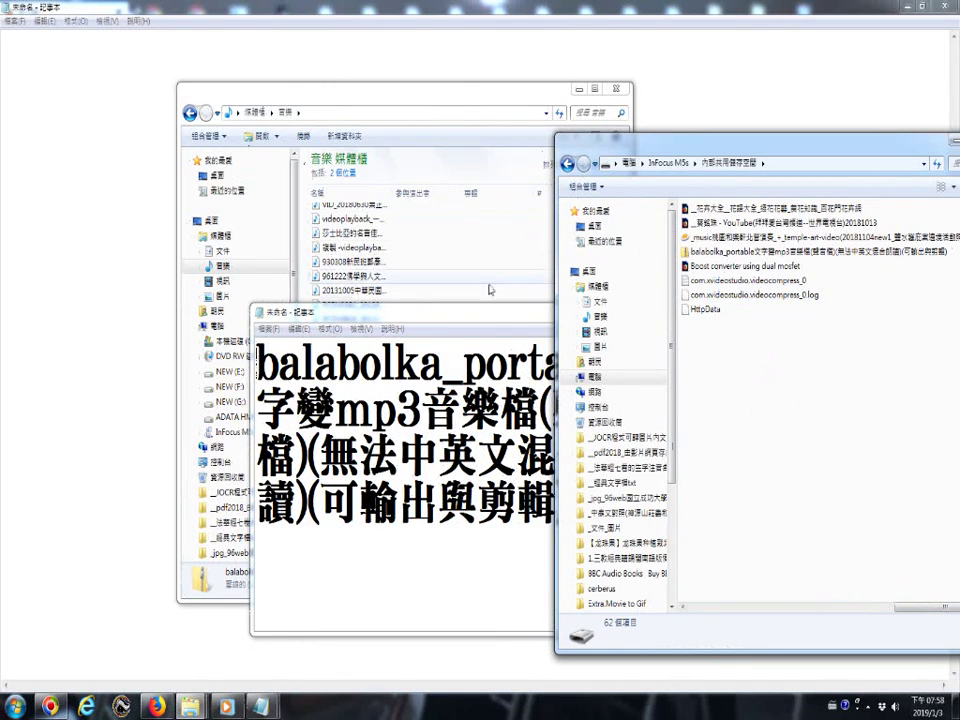
{"action": "left_click_drag", "start_coordinate": [380, 312], "coordinate": [314, 412]}
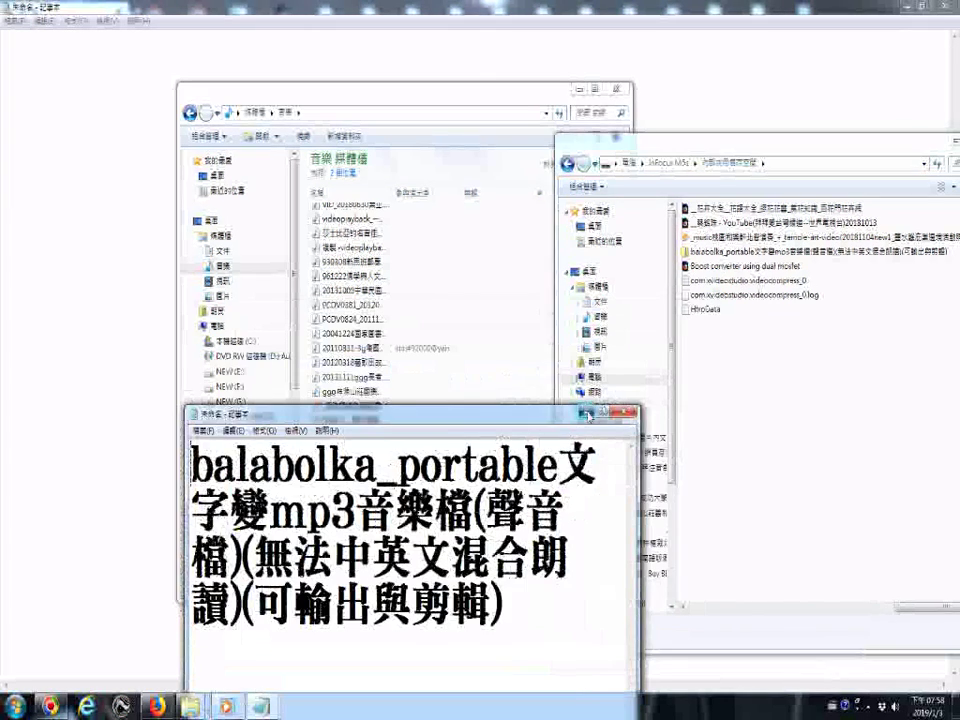
{"action": "left_click", "coordinate": [592, 411]}
{"action": "left_click_drag", "start_coordinate": [553, 90], "coordinate": [555, 118]}
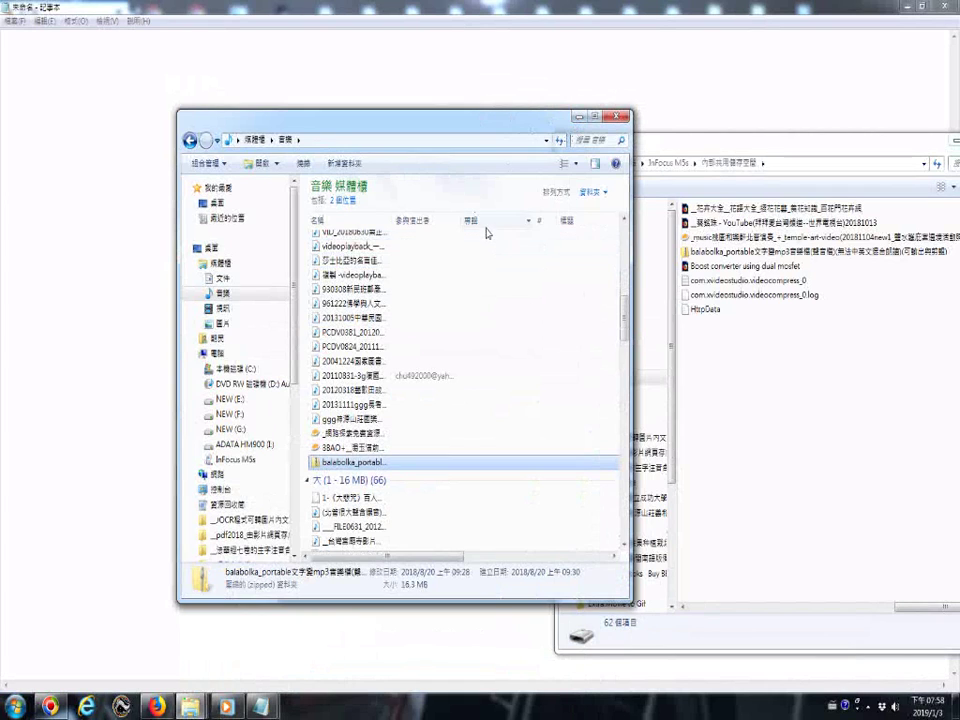
{"action": "scroll", "coordinate": [561, 294], "scroll_direction": "down", "scroll_amount": 3}
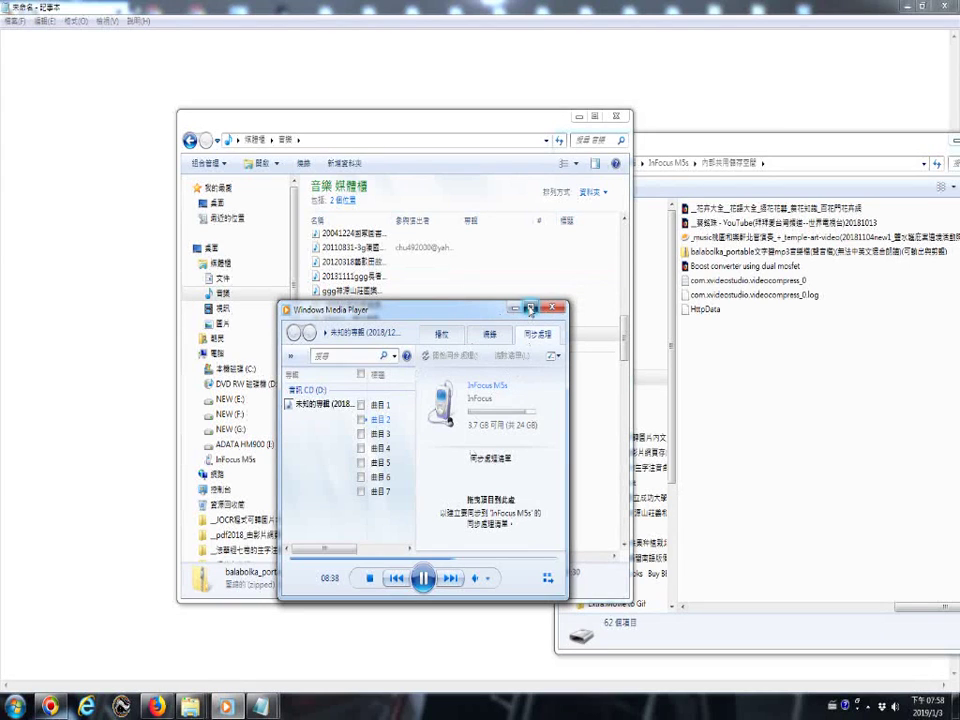
{"action": "left_click", "coordinate": [531, 310]}
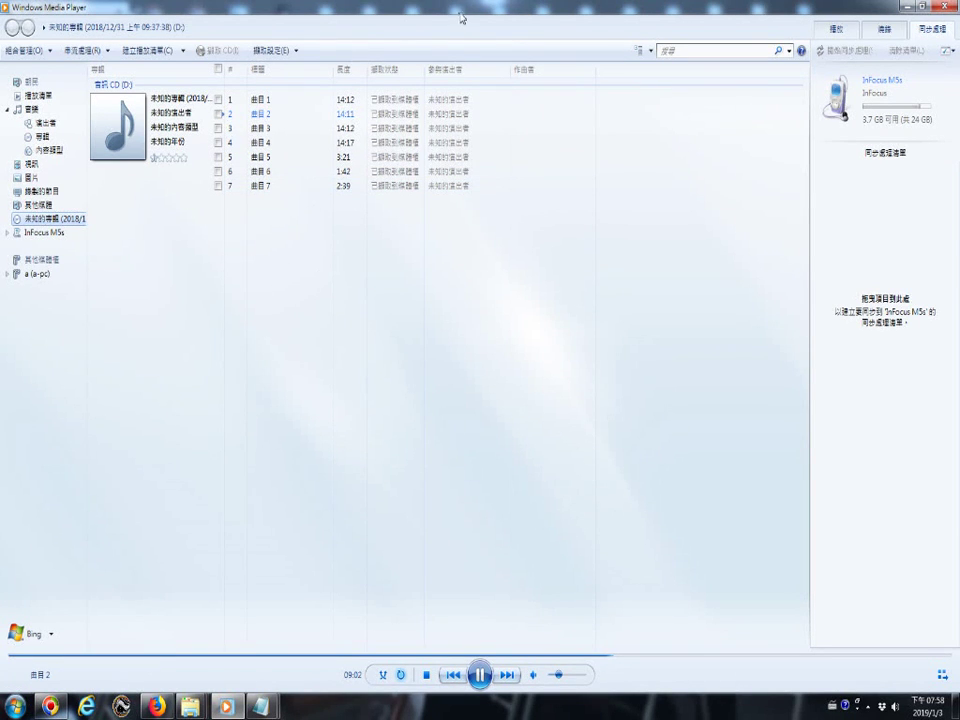
{"action": "left_click_drag", "start_coordinate": [466, 30], "coordinate": [174, 367]}
Step: Look inside the 範例音樂 folder at the end of the music library and return to the library
{"action": "left_click_drag", "start_coordinate": [624, 335], "coordinate": [611, 544]}
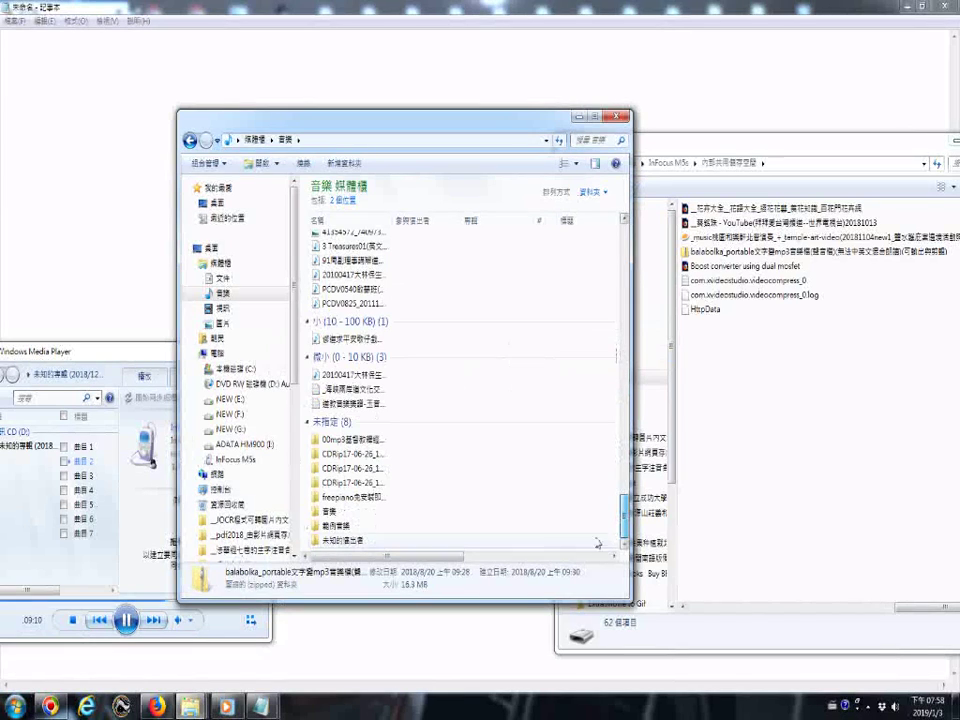
{"action": "double_click", "coordinate": [333, 526]}
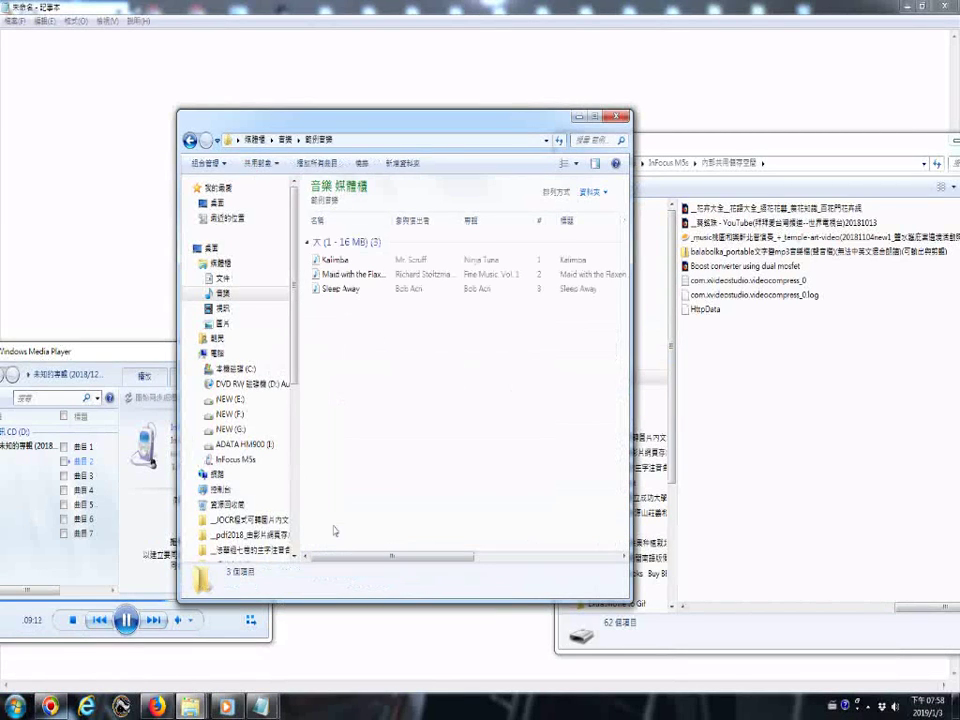
{"action": "left_click", "coordinate": [189, 140]}
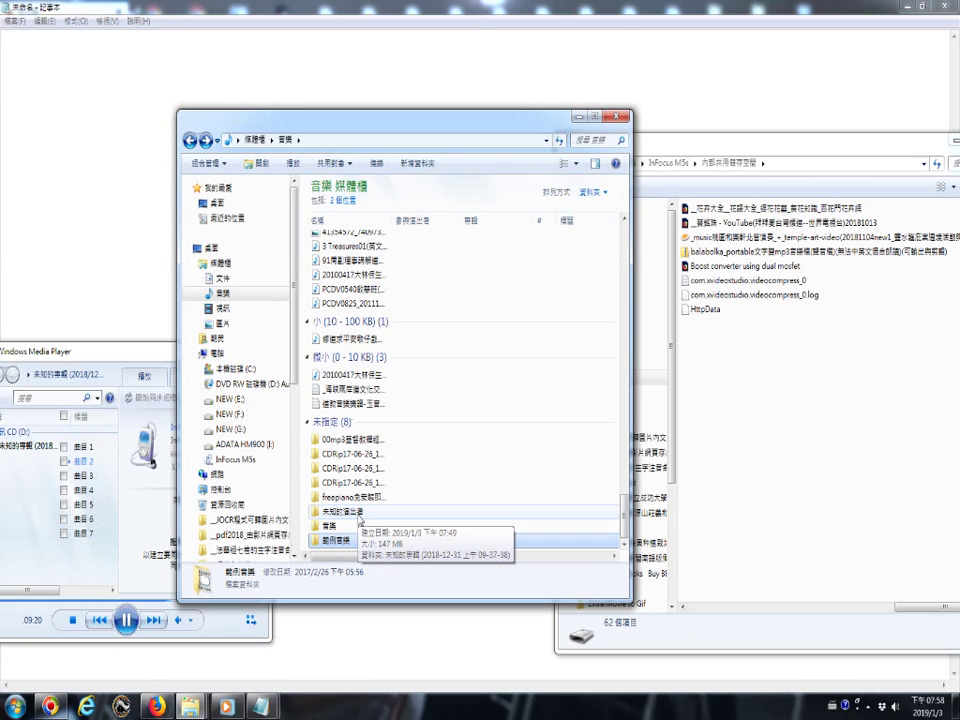
Step: Copy the 未知的演出者 folder from the music library into the InFocus M5s internal shared storage
{"action": "right_click", "coordinate": [358, 514]}
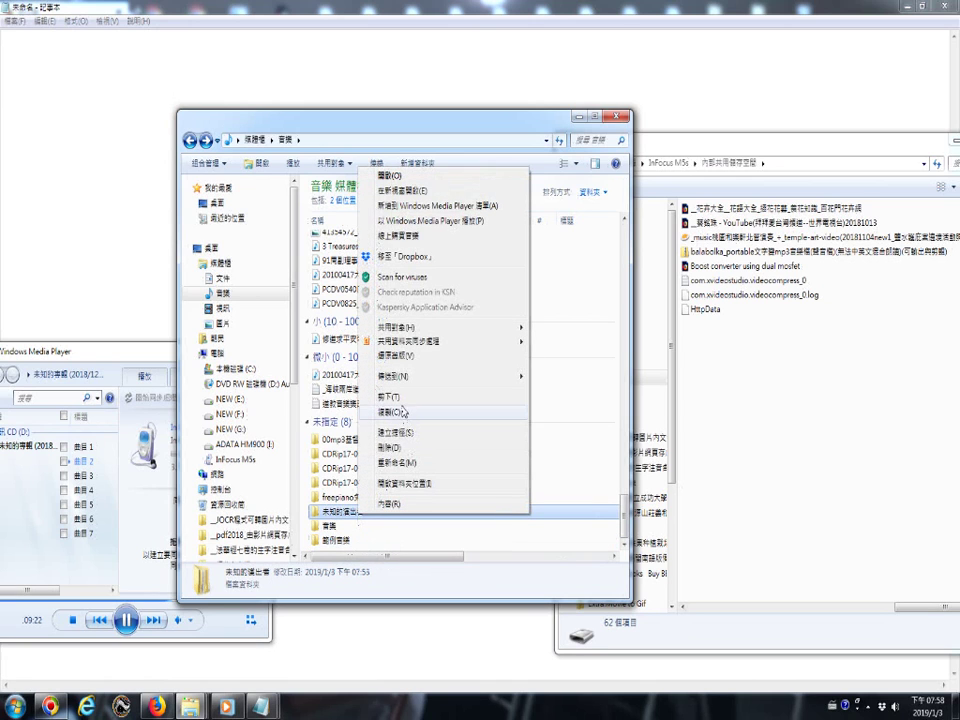
{"action": "left_click", "coordinate": [403, 415]}
{"action": "left_click", "coordinate": [739, 446]}
{"action": "right_click", "coordinate": [739, 443]}
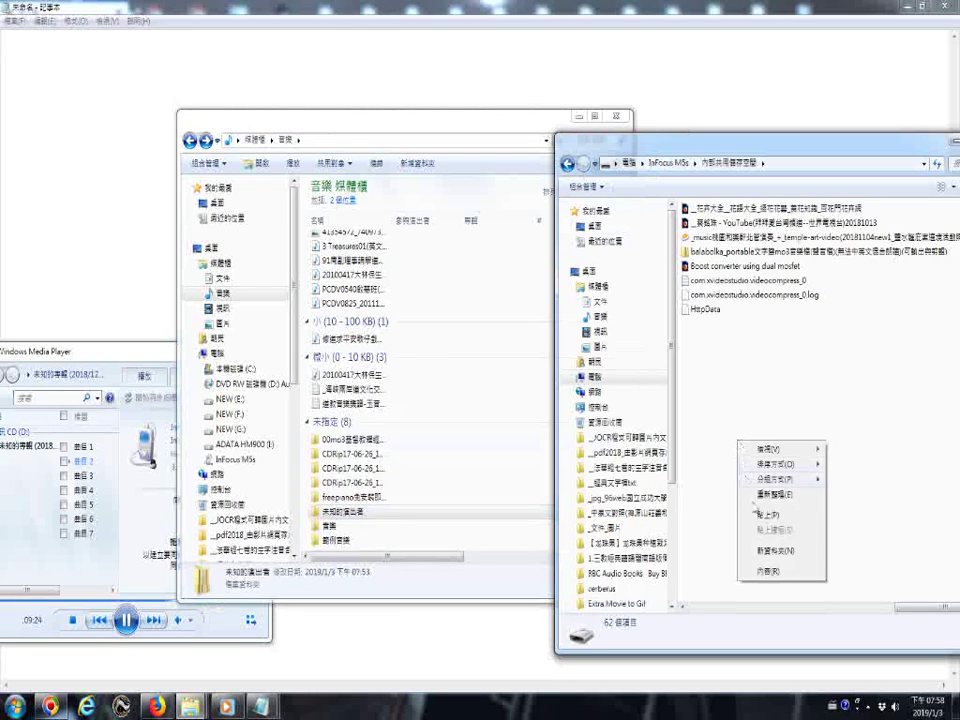
{"action": "left_click", "coordinate": [768, 515]}
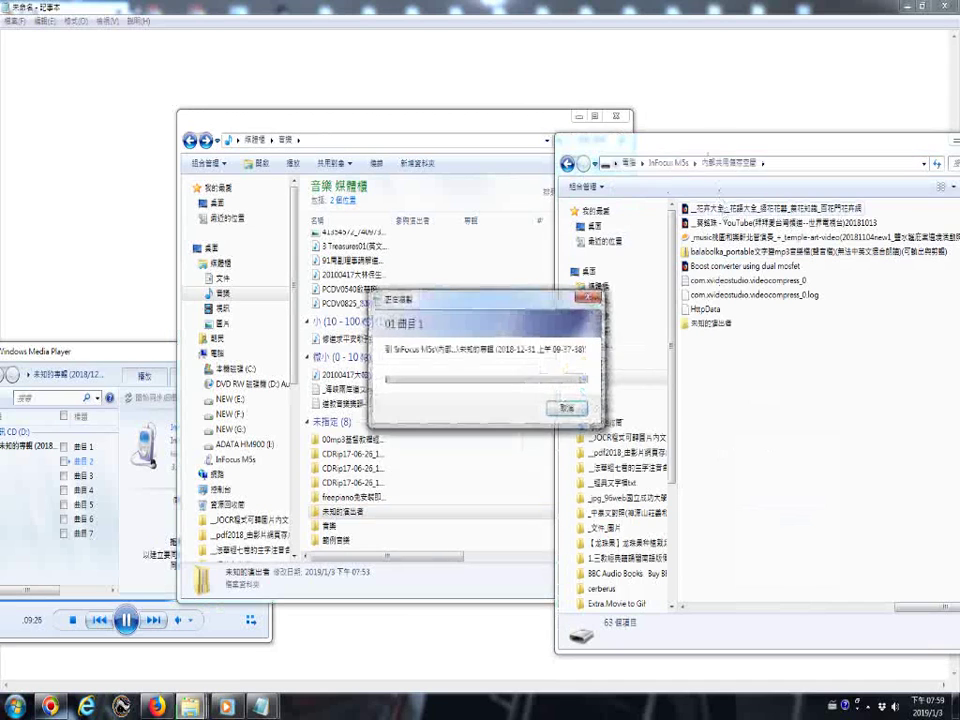
Step: Open the copied 未知的演出者 folder on the phone and its 未知的專輯 (2018-12-31 上午 09-37-38) album folder to view the tracks
{"action": "left_click_drag", "start_coordinate": [650, 150], "coordinate": [453, 115]}
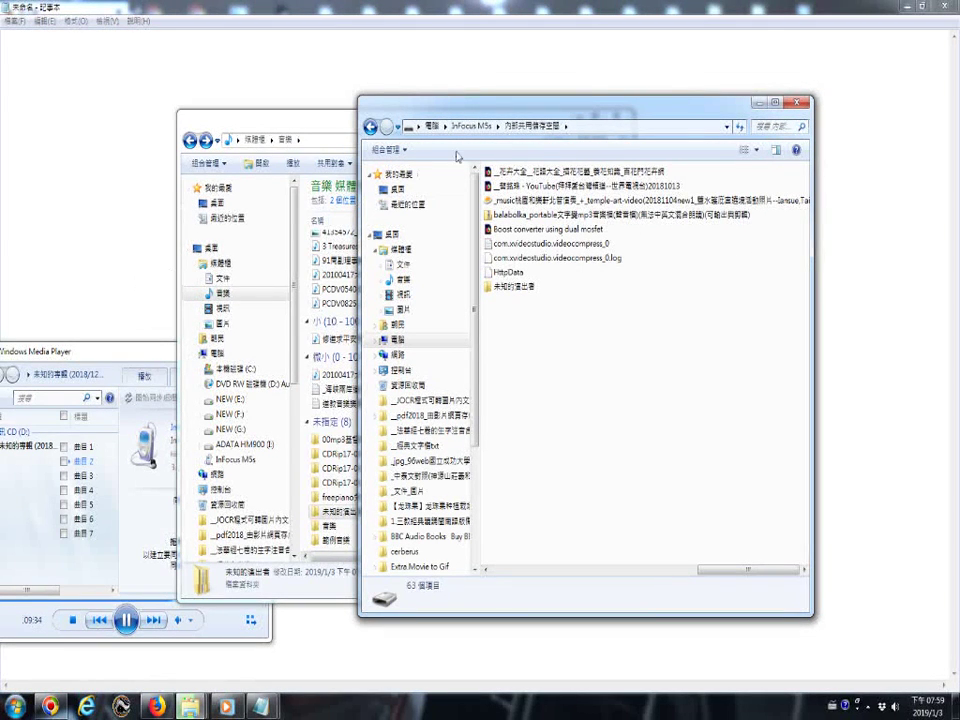
{"action": "left_click_drag", "start_coordinate": [448, 118], "coordinate": [662, 139]}
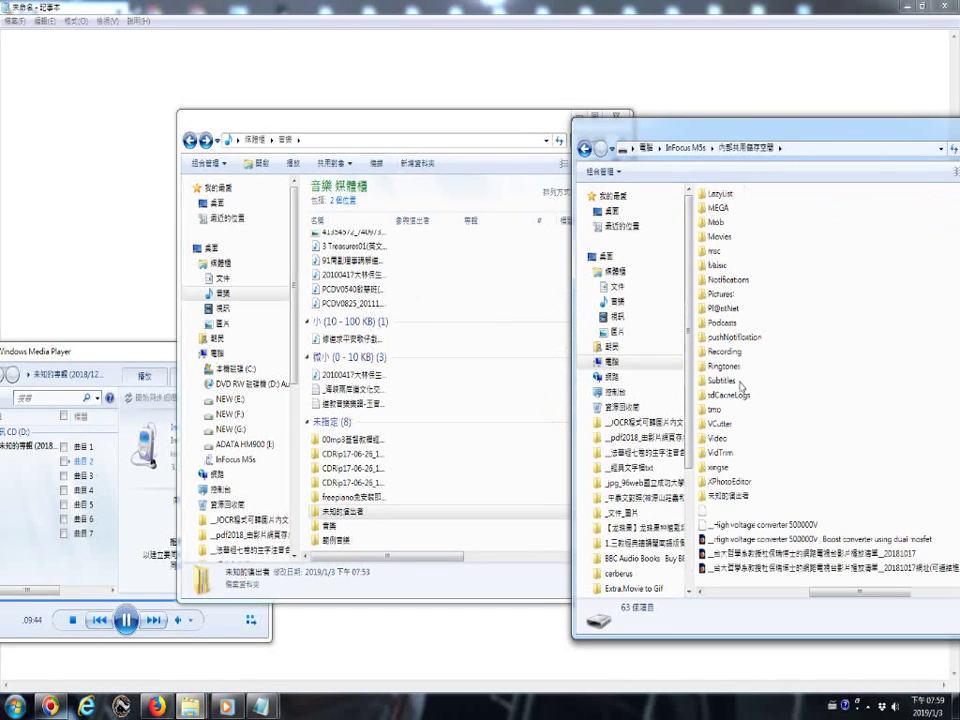
{"action": "double_click", "coordinate": [720, 495]}
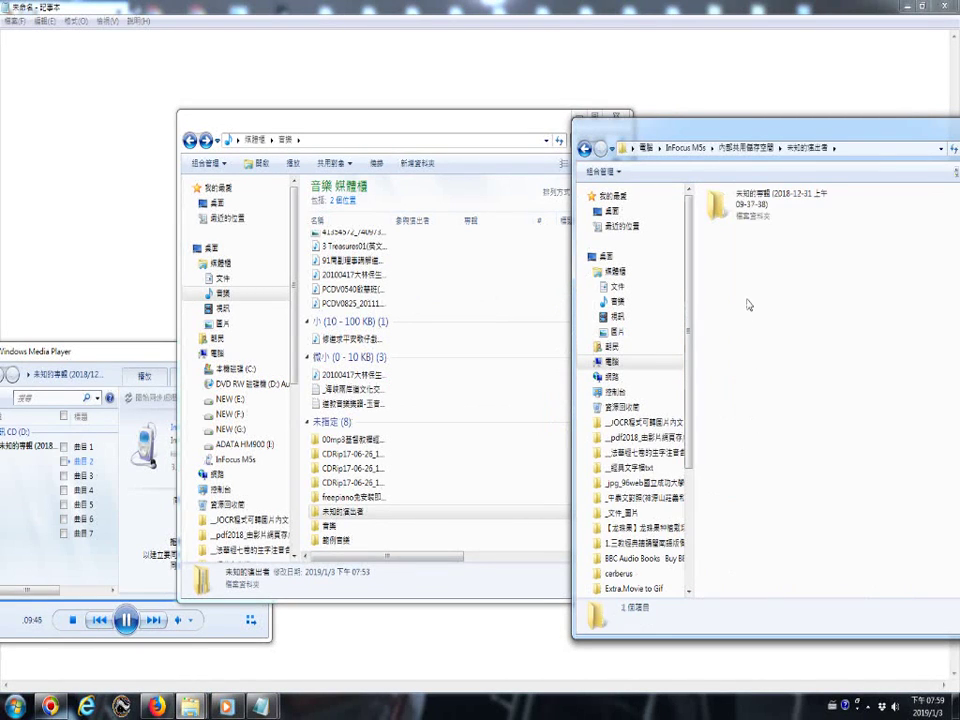
{"action": "left_click", "coordinate": [762, 206]}
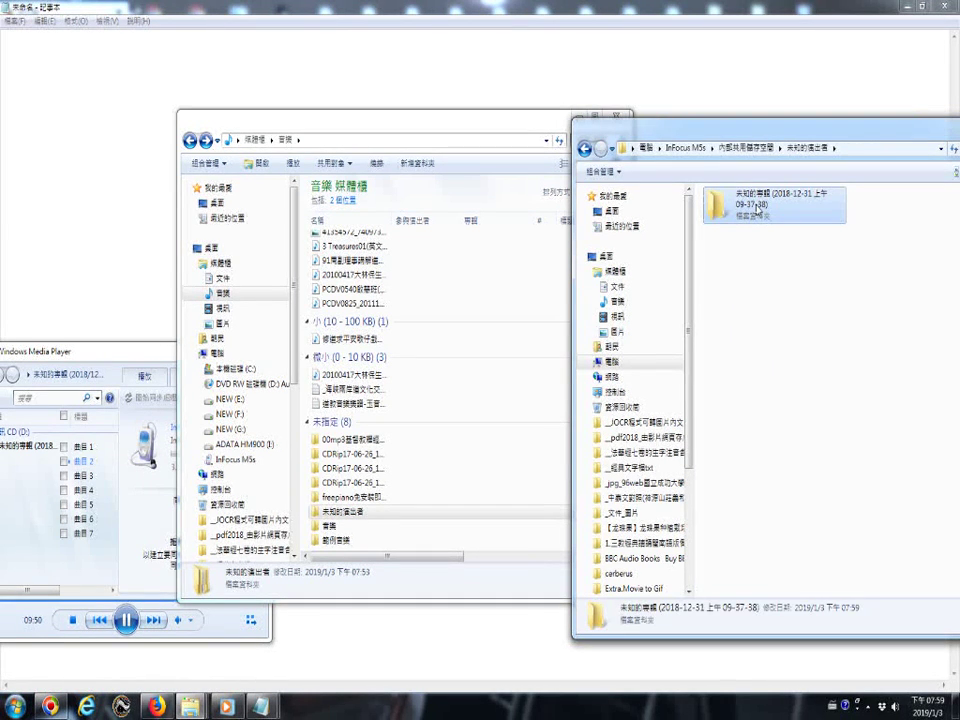
{"action": "double_click", "coordinate": [762, 206]}
{"action": "left_click_drag", "start_coordinate": [716, 139], "coordinate": [462, 147]}
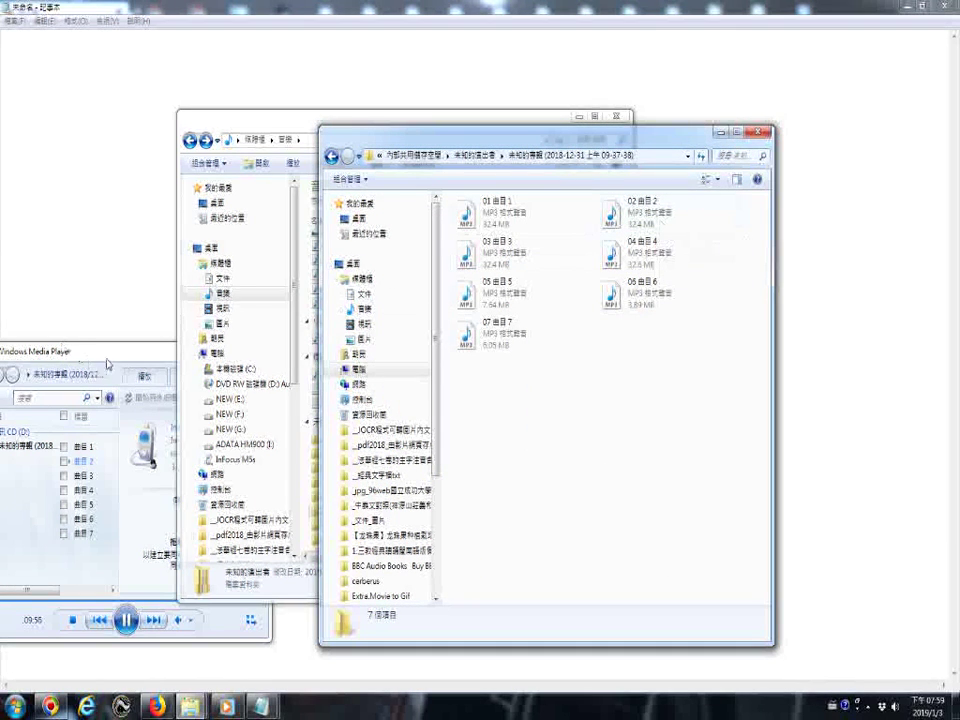
Step: Show the playback list (播放) in Windows Media Player and leave the player as a small window beside the phone's album folder
{"action": "left_click_drag", "start_coordinate": [47, 360], "coordinate": [238, 214]}
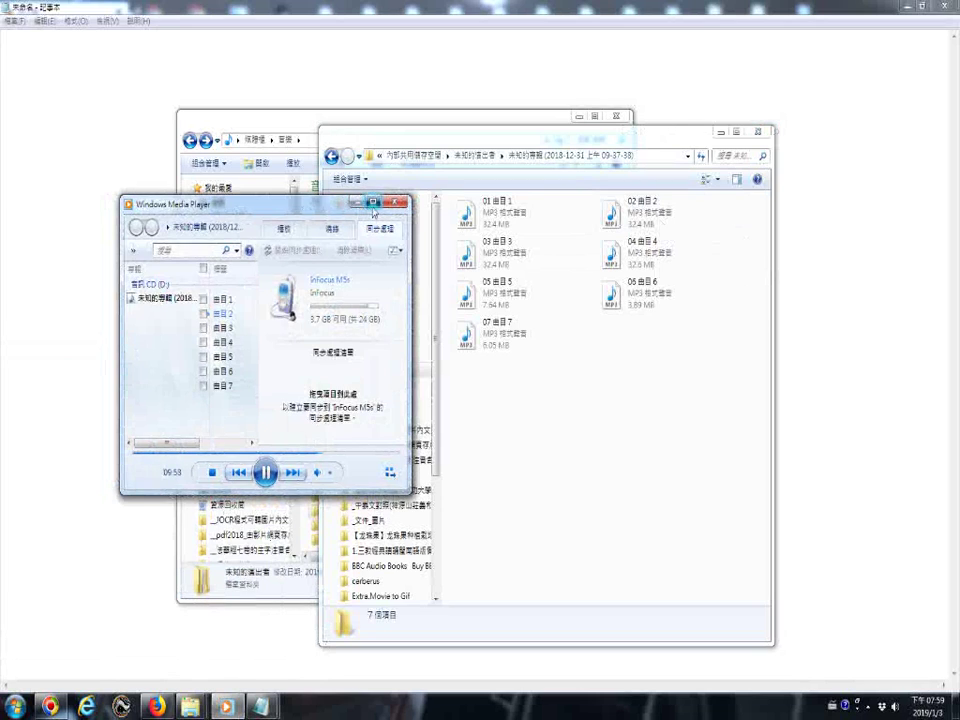
{"action": "left_click", "coordinate": [359, 204]}
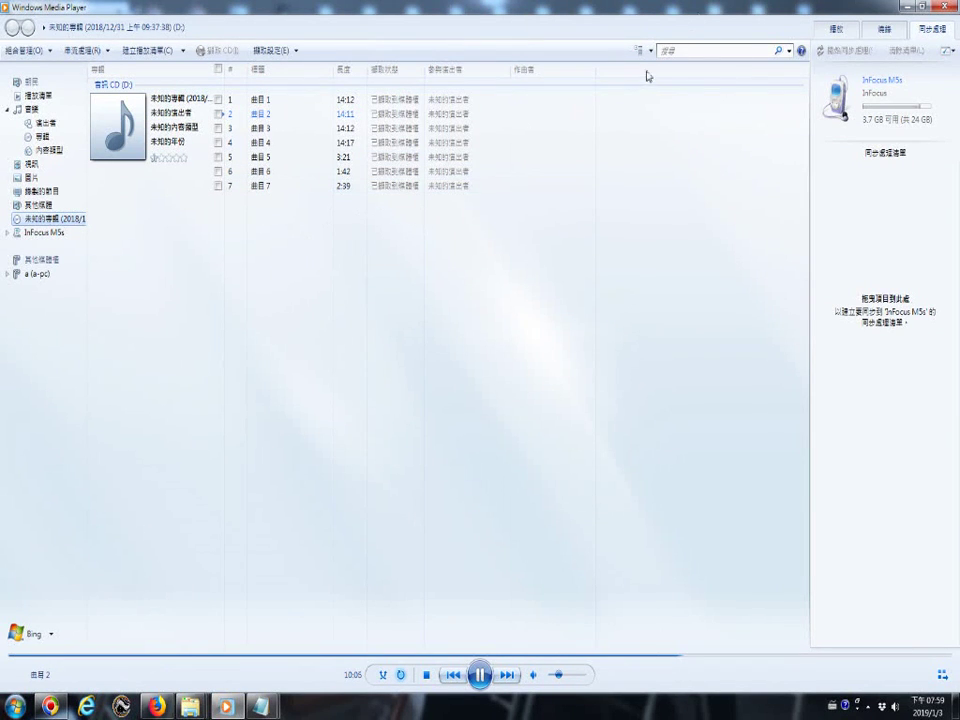
{"action": "double_click", "coordinate": [663, 20]}
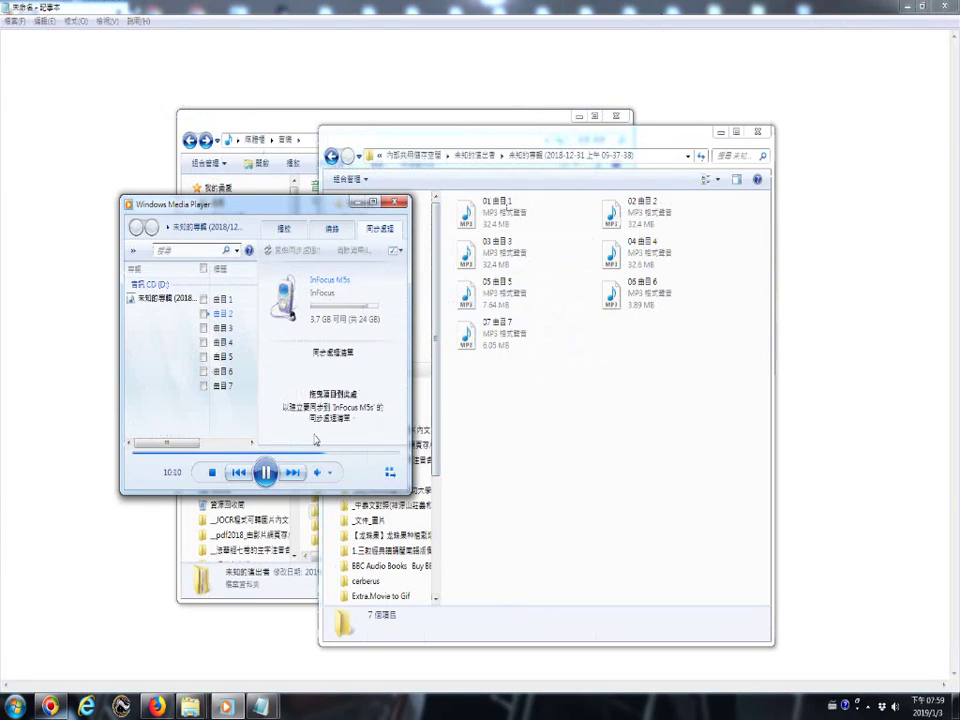
{"action": "left_click", "coordinate": [285, 229]}
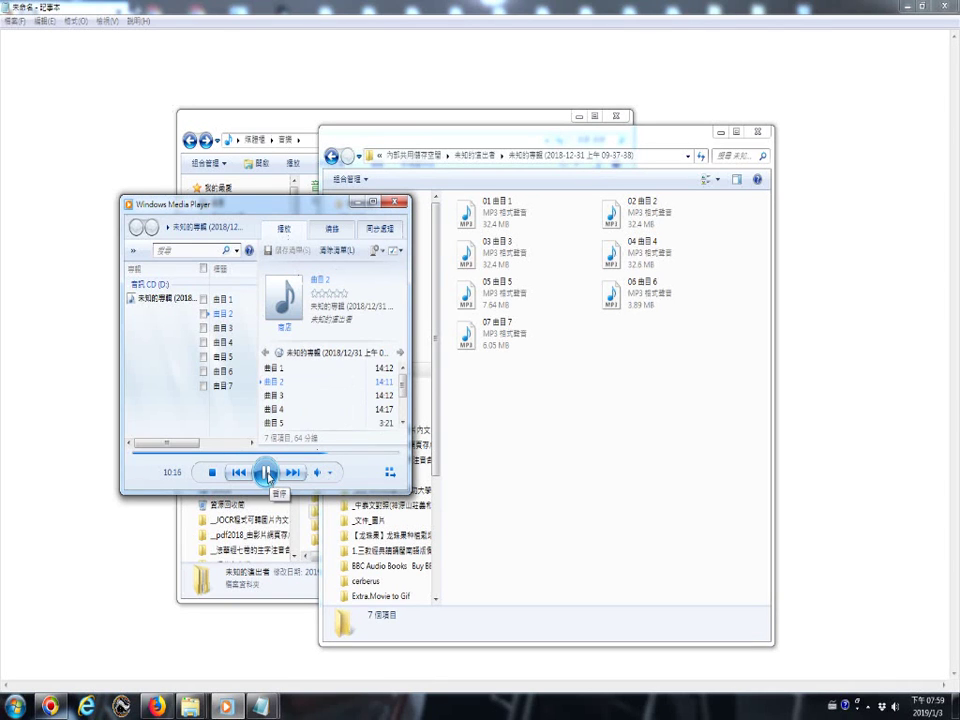
{"action": "double_click", "coordinate": [268, 203]}
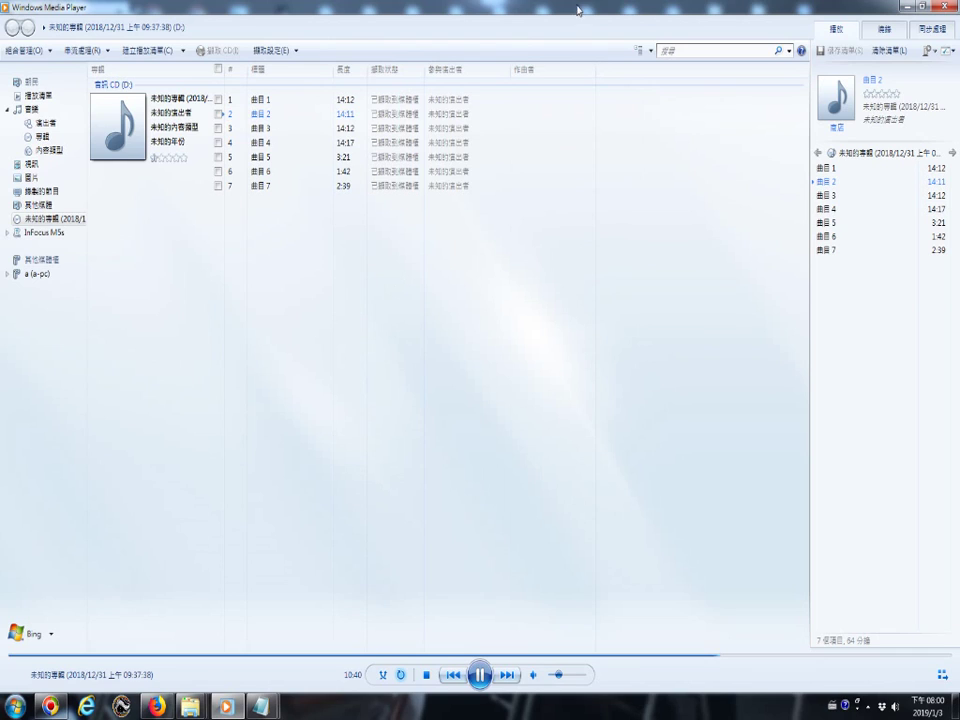
{"action": "left_click_drag", "start_coordinate": [588, 10], "coordinate": [278, 212]}
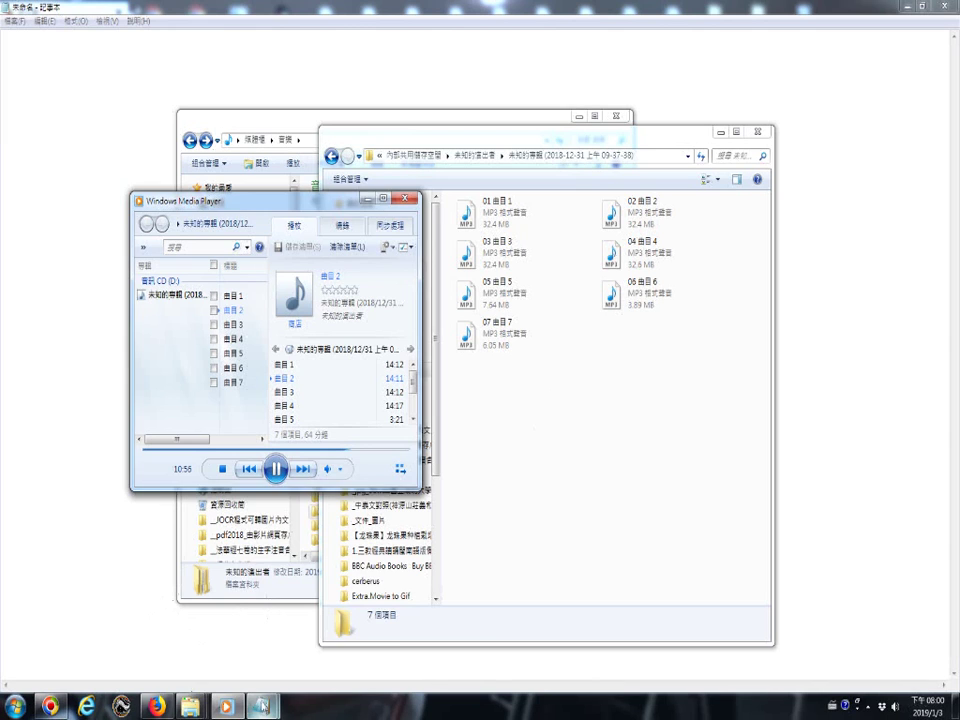
Step: Bring the Notepad note with the balabolka_portable name back into view and launch Balabolka
{"action": "mouse_move", "coordinate": [261, 706]}
{"action": "left_click", "coordinate": [343, 592]}
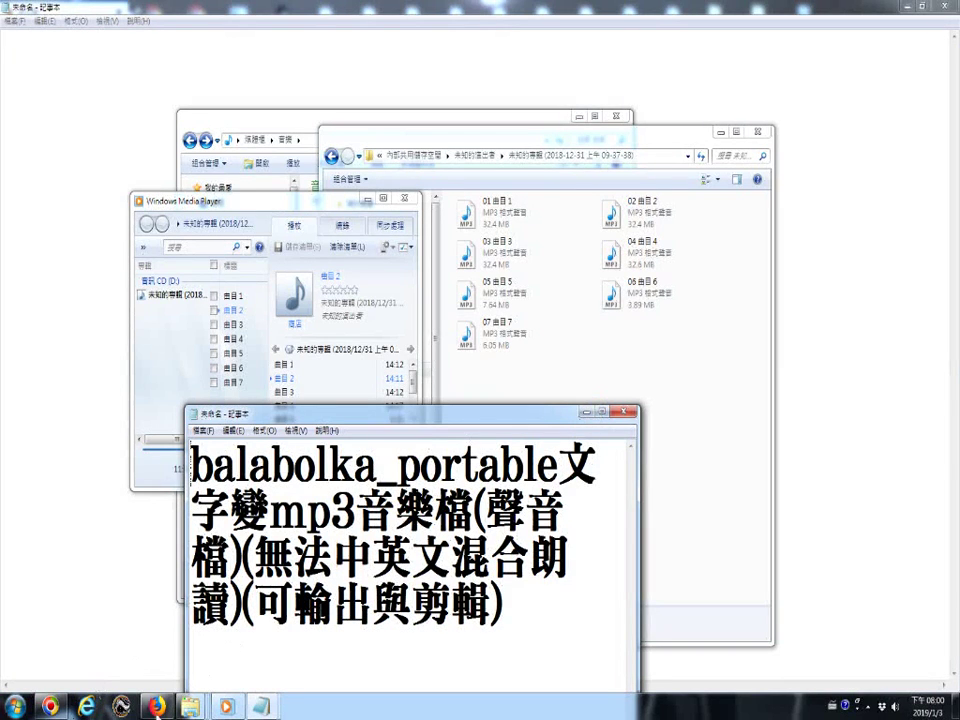
{"action": "left_click", "coordinate": [12, 706]}
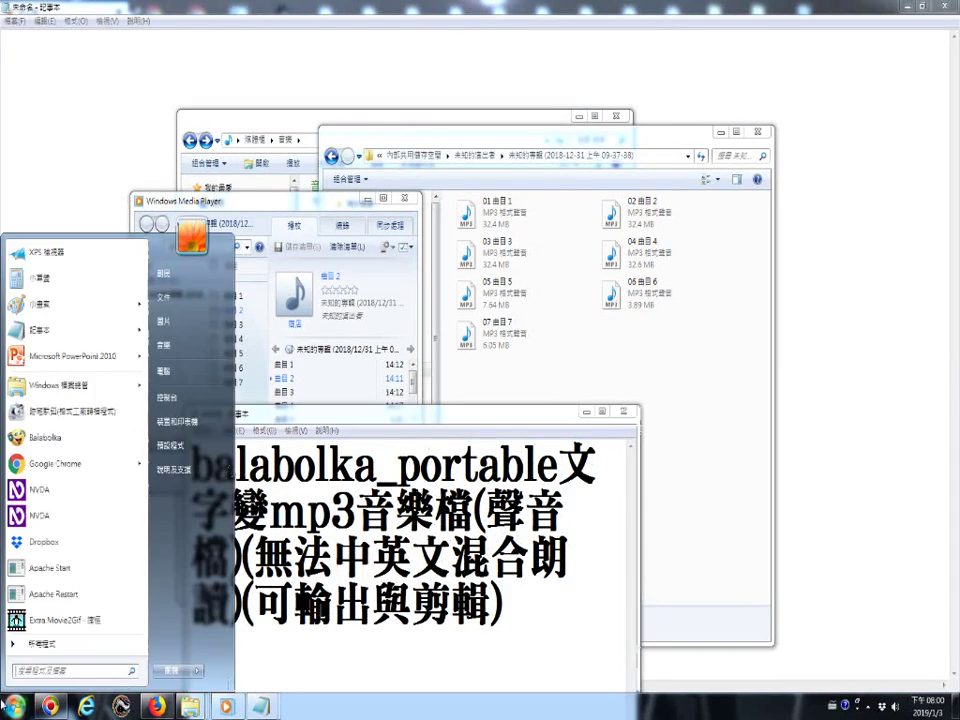
{"action": "left_click", "coordinate": [57, 438]}
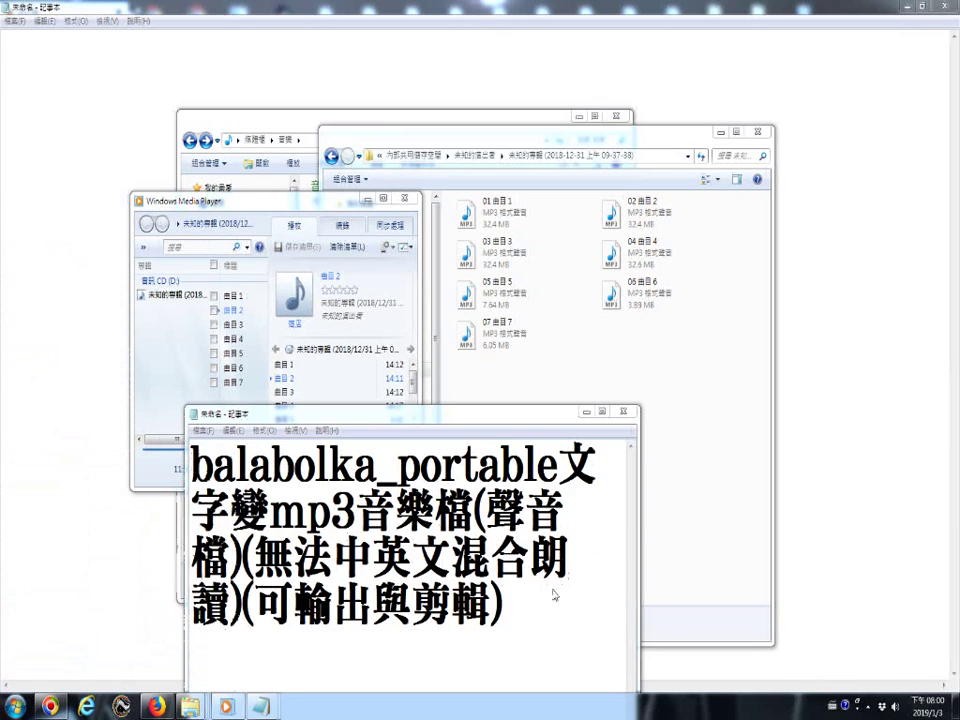
Step: Copy all of the Notepad text and paste it into Balabolka's empty document
{"action": "left_click_drag", "start_coordinate": [525, 666], "coordinate": [189, 455]}
{"action": "right_click", "coordinate": [263, 540]}
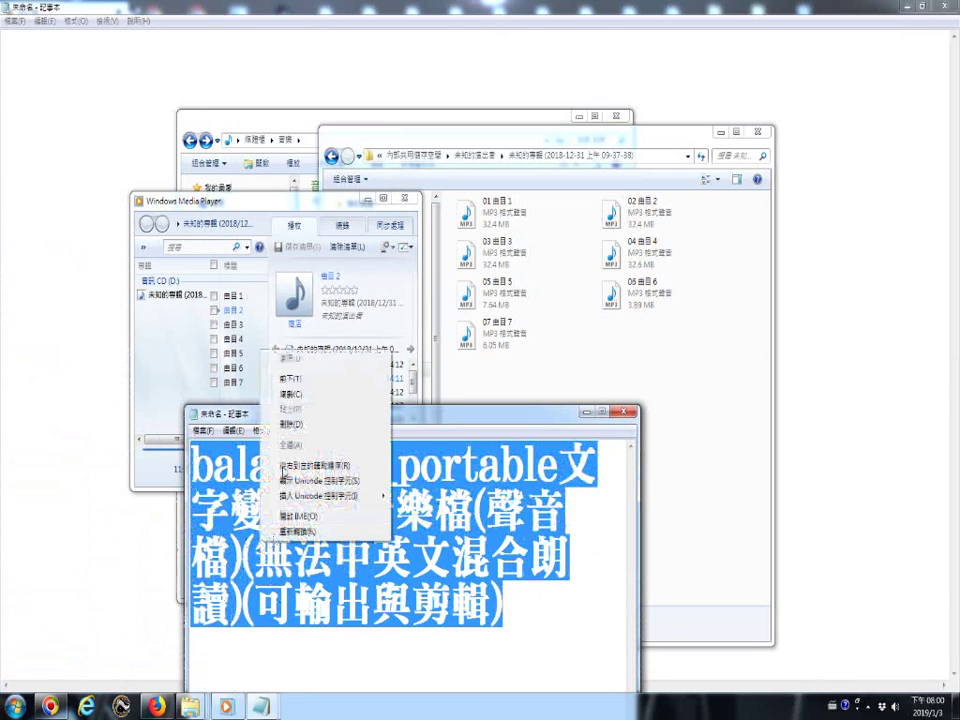
{"action": "left_click", "coordinate": [290, 394]}
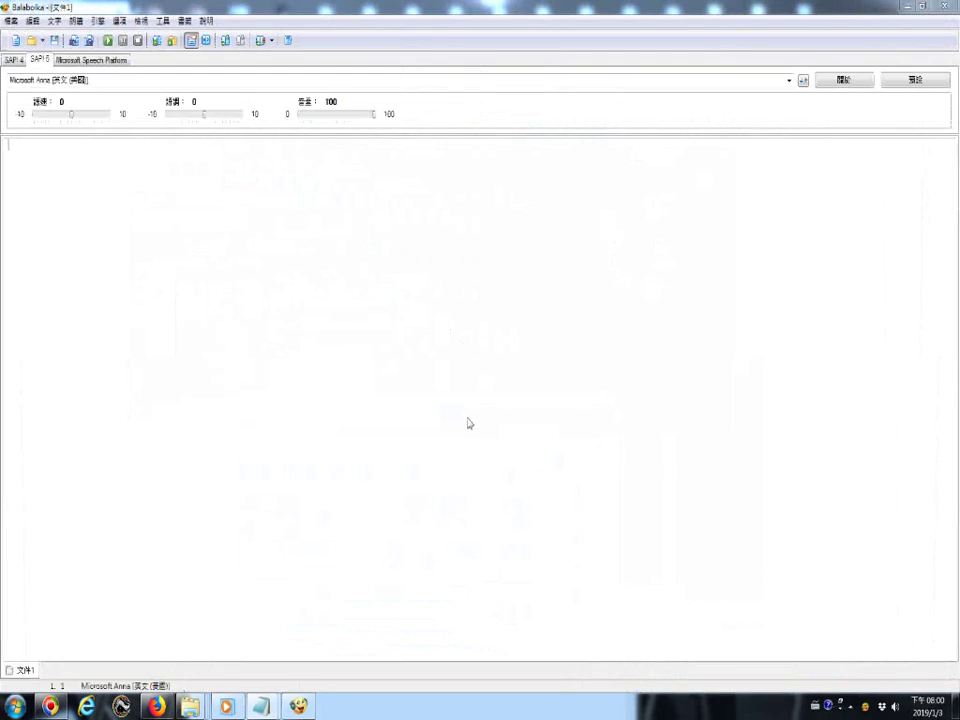
{"action": "right_click", "coordinate": [198, 249]}
{"action": "left_click", "coordinate": [253, 289]}
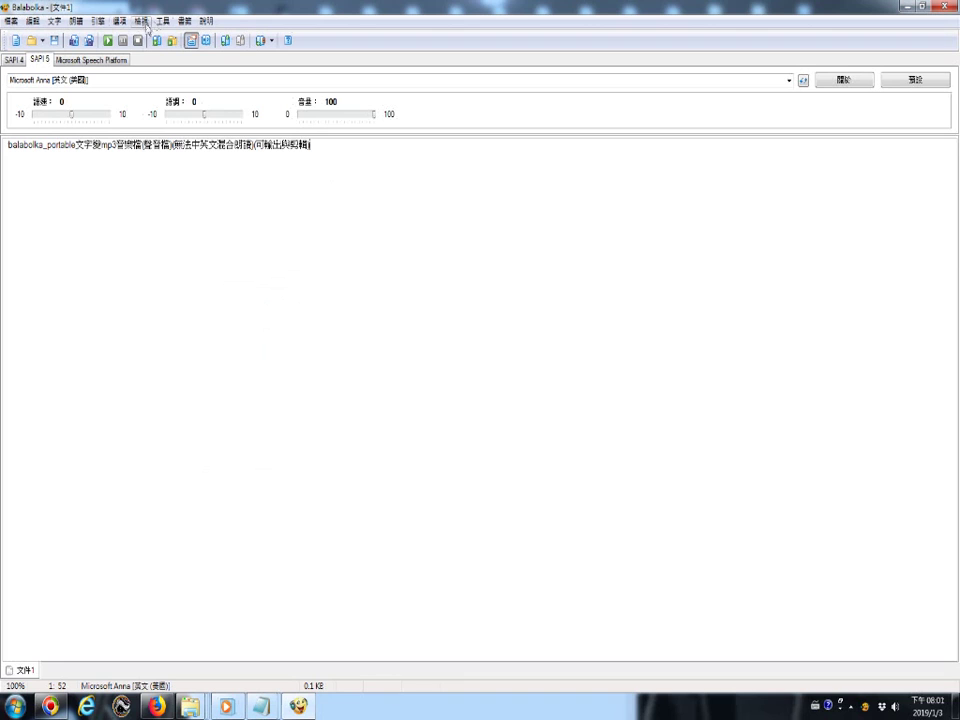
Step: In the font and colour settings (字型和顏色), enlarge the text font until the three 測試 samples span the preview's width
{"action": "left_click", "coordinate": [146, 22]}
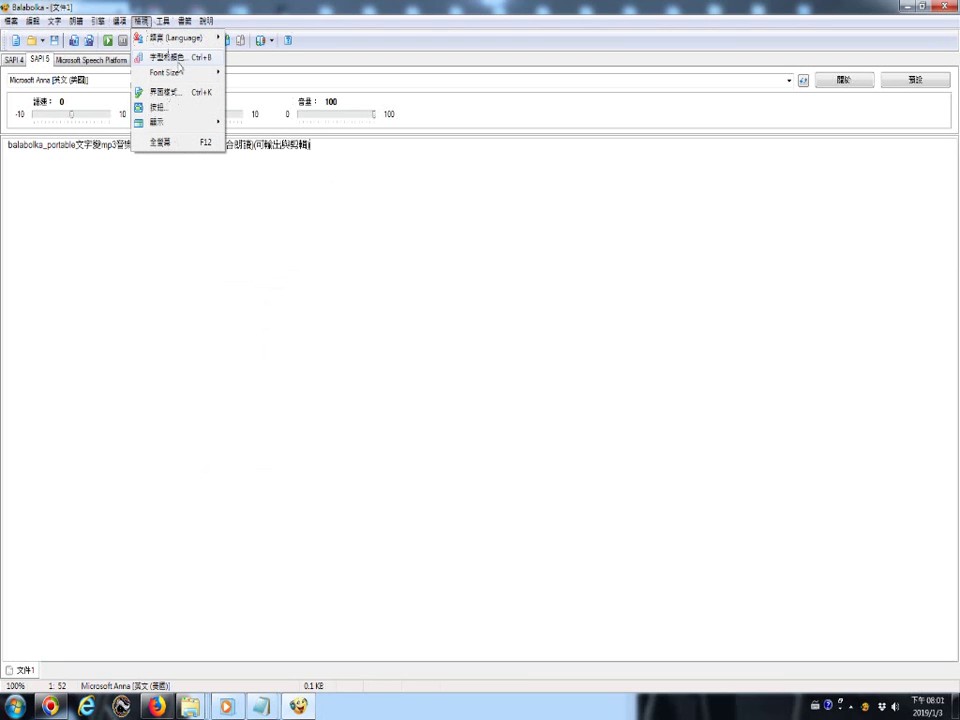
{"action": "left_click", "coordinate": [172, 62]}
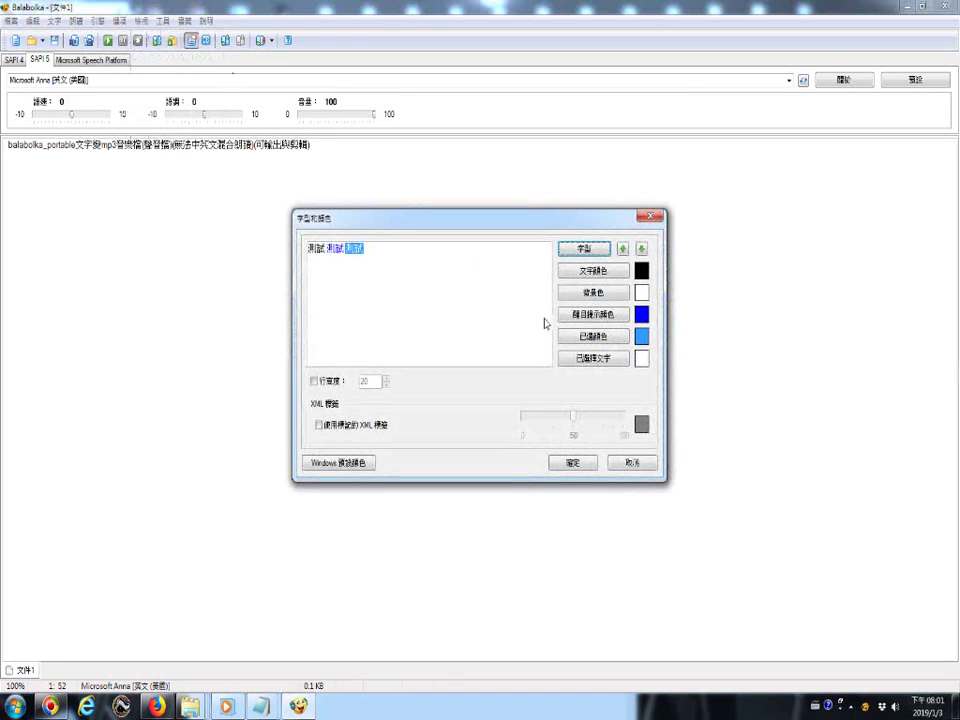
{"action": "left_click", "coordinate": [622, 249]}
{"action": "left_click", "coordinate": [622, 249]}
{"action": "left_click", "coordinate": [622, 249]}
{"action": "left_click", "coordinate": [622, 249]}
{"action": "left_click", "coordinate": [622, 249]}
{"action": "left_click", "coordinate": [622, 249]}
{"action": "left_click", "coordinate": [622, 249]}
{"action": "left_click", "coordinate": [622, 249]}
{"action": "left_click", "coordinate": [622, 249]}
{"action": "left_click", "coordinate": [622, 249]}
{"action": "left_click", "coordinate": [622, 249]}
{"action": "left_click", "coordinate": [622, 249]}
{"action": "left_click", "coordinate": [622, 249]}
{"action": "left_click", "coordinate": [622, 249]}
{"action": "left_click", "coordinate": [622, 249]}
{"action": "left_click", "coordinate": [622, 249]}
{"action": "left_click", "coordinate": [622, 249]}
{"action": "left_click", "coordinate": [622, 249]}
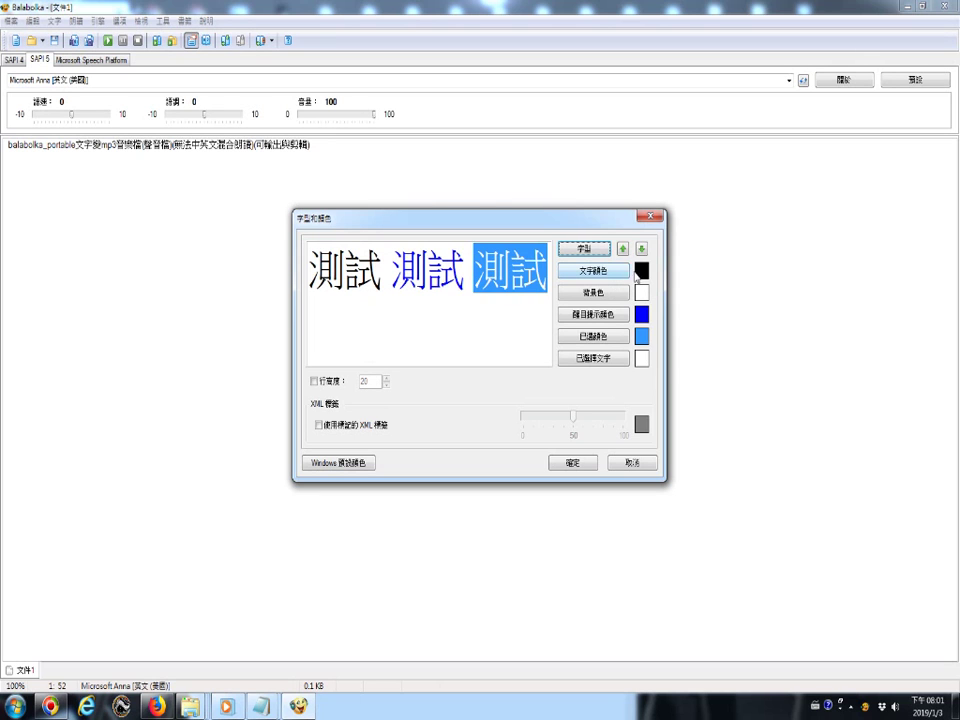
Step: Set the text colour to deep pink and the background colour to light yellow, and apply the font and colour settings
{"action": "left_click", "coordinate": [626, 272]}
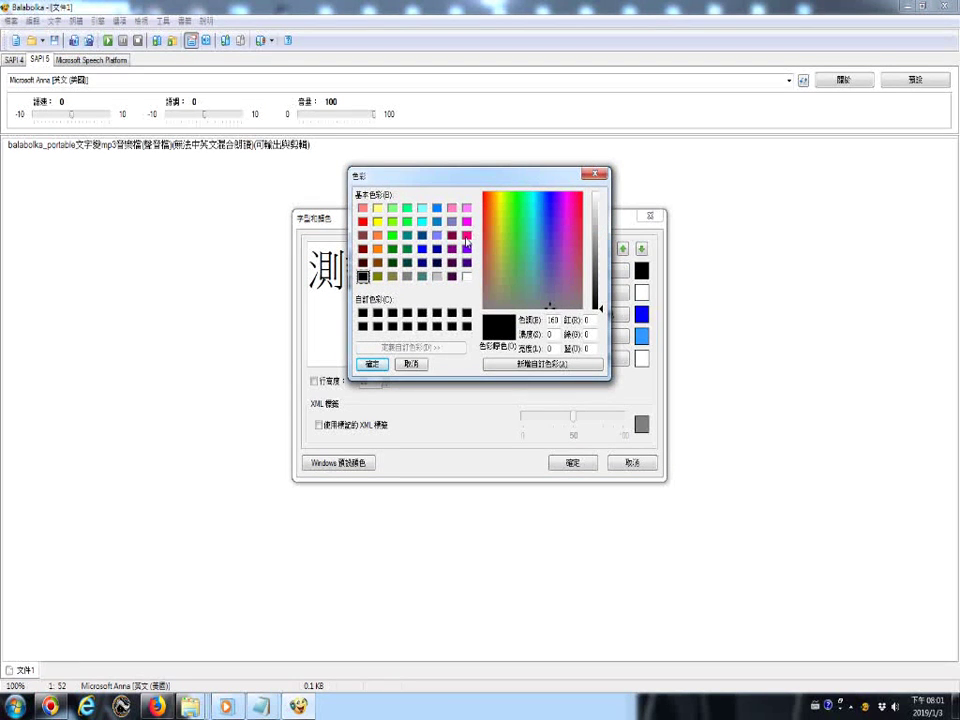
{"action": "left_click", "coordinate": [466, 236]}
{"action": "left_click", "coordinate": [372, 364]}
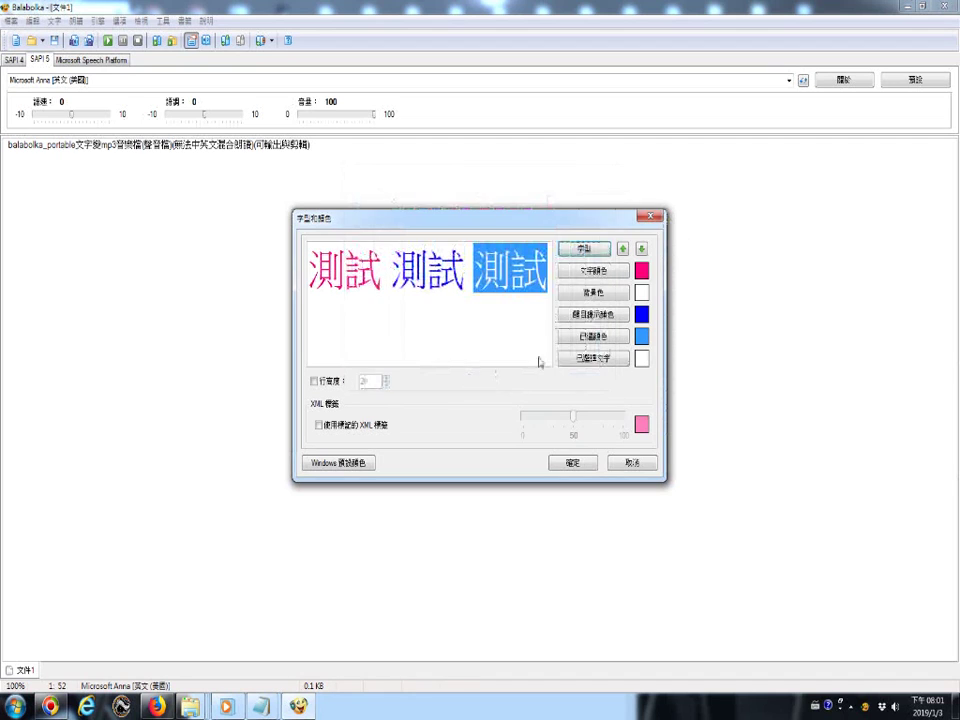
{"action": "left_click", "coordinate": [644, 294]}
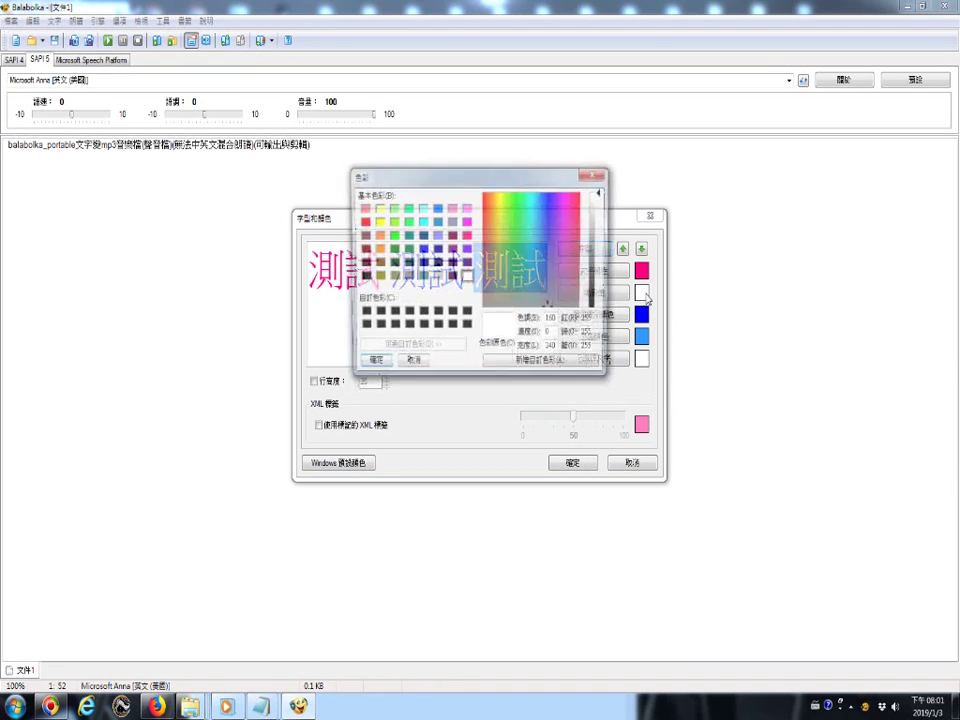
{"action": "left_click", "coordinate": [377, 209]}
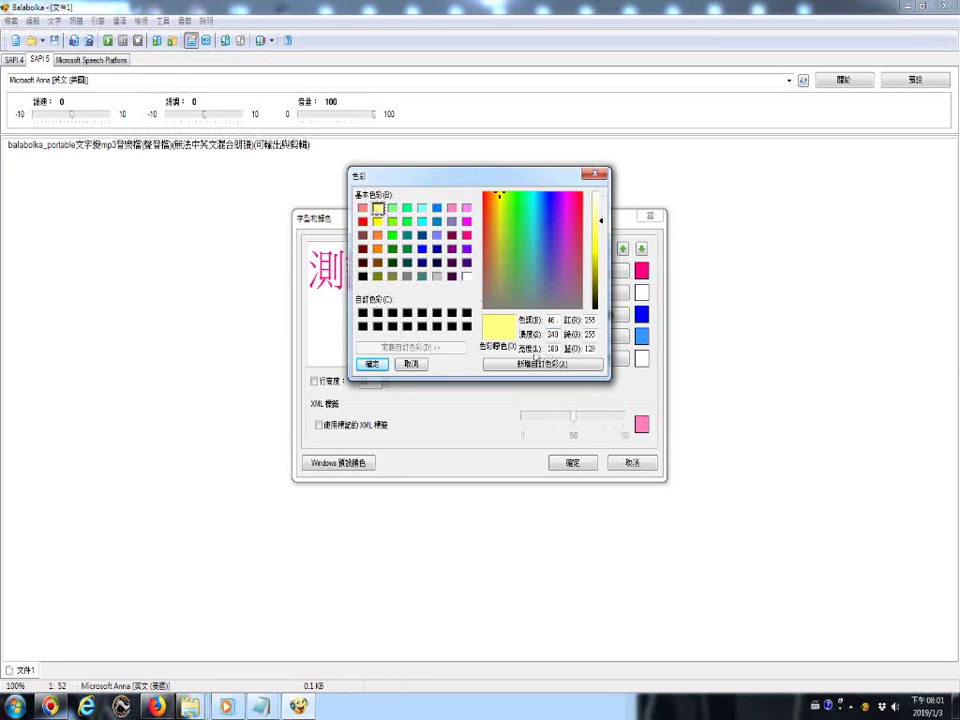
{"action": "left_click", "coordinate": [372, 364]}
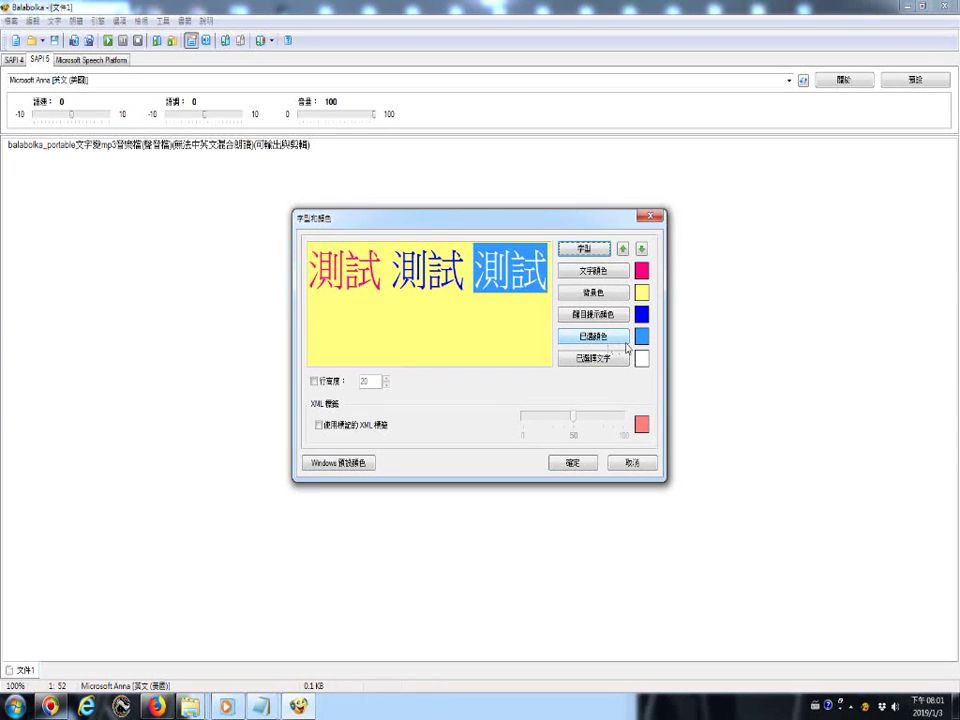
{"action": "left_click", "coordinate": [575, 466]}
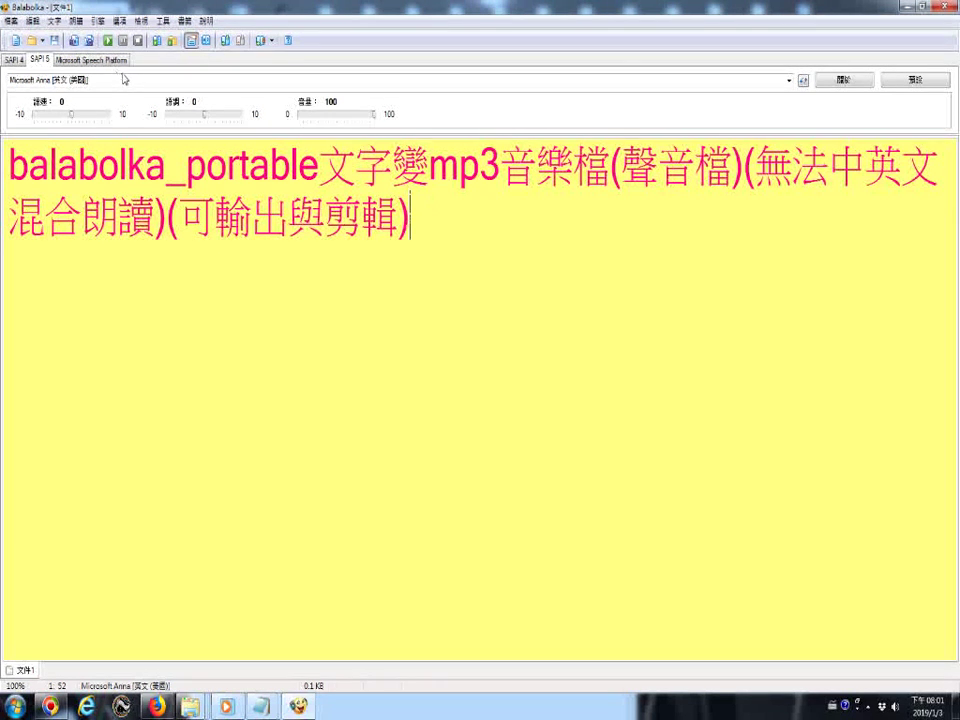
Step: Enlarge the document font further until two 測試 samples fill the preview's width, and apply it
{"action": "left_click", "coordinate": [143, 21]}
{"action": "left_click", "coordinate": [160, 56]}
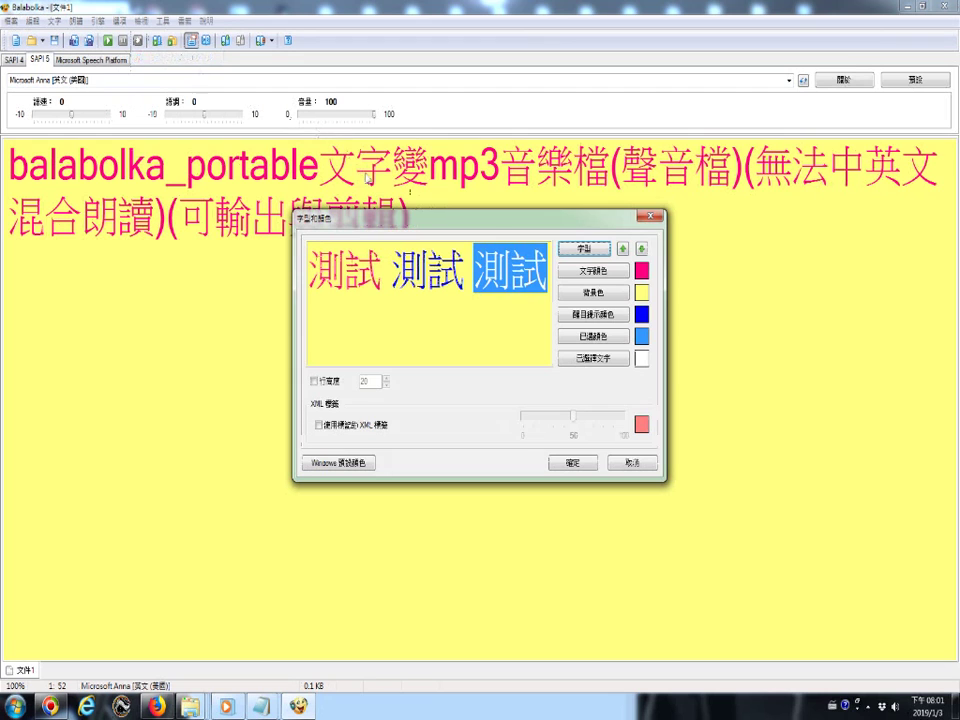
{"action": "left_click", "coordinate": [623, 250]}
{"action": "left_click", "coordinate": [623, 250]}
{"action": "left_click", "coordinate": [623, 250]}
{"action": "left_click", "coordinate": [623, 250]}
{"action": "left_click", "coordinate": [623, 250]}
{"action": "left_click", "coordinate": [623, 250]}
{"action": "left_click", "coordinate": [623, 250]}
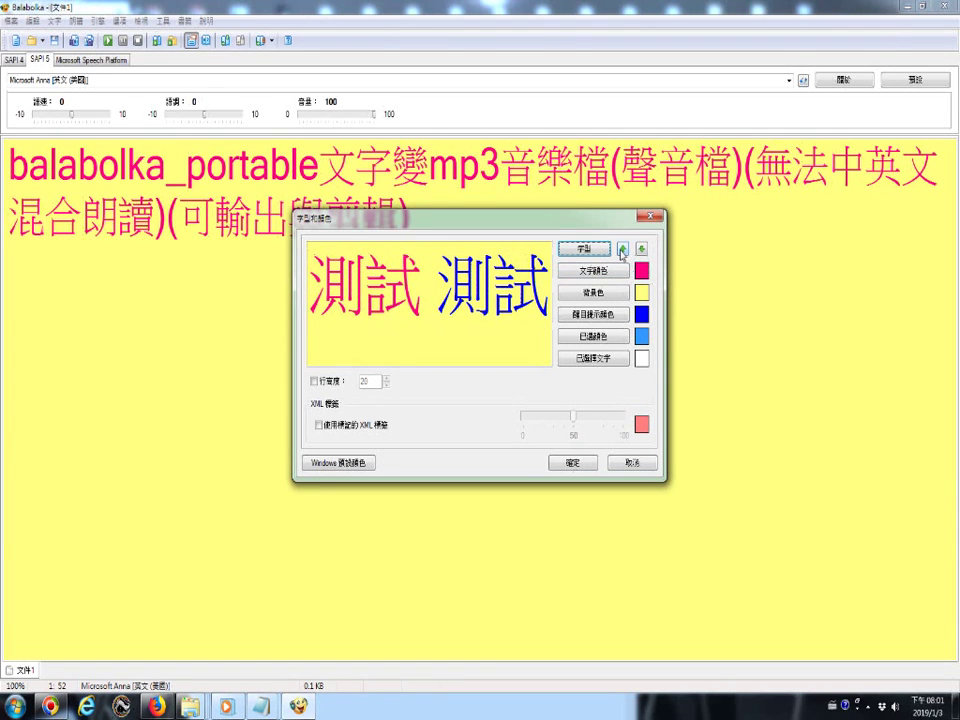
{"action": "left_click", "coordinate": [581, 459]}
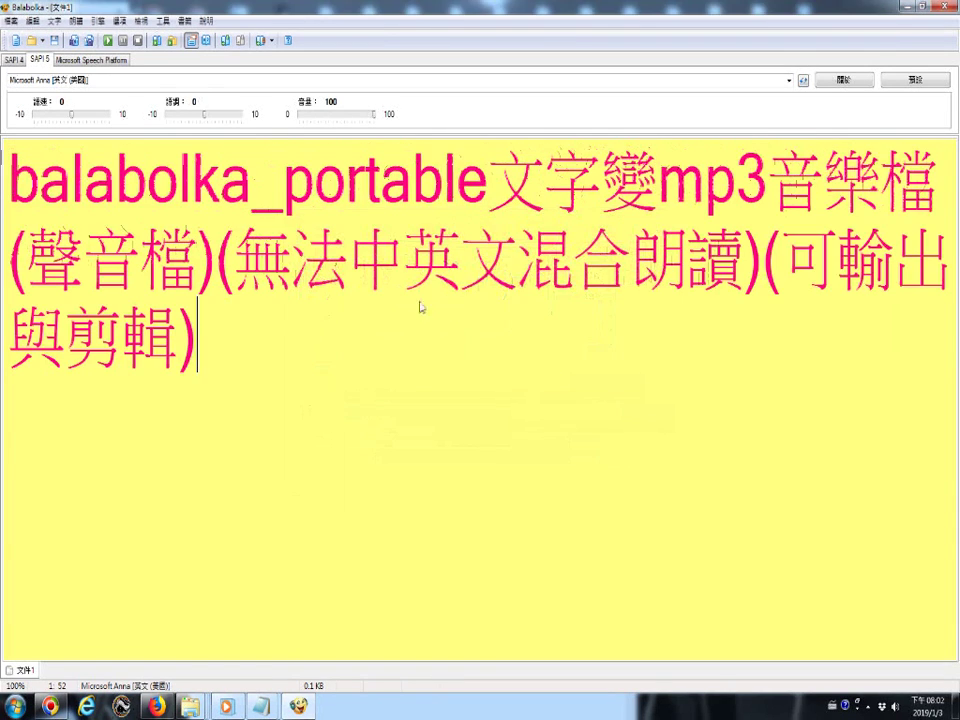
Step: Insert line breaks in the document text after "mp3" and after "混合"
{"action": "left_click", "coordinate": [767, 185]}
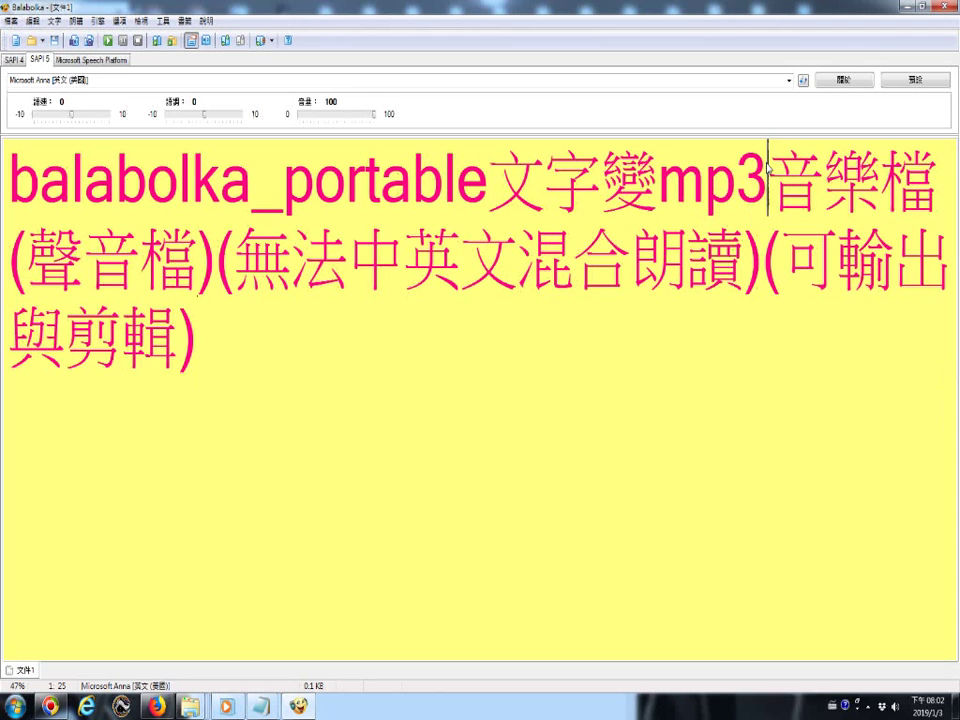
{"action": "key", "text": "Return"}
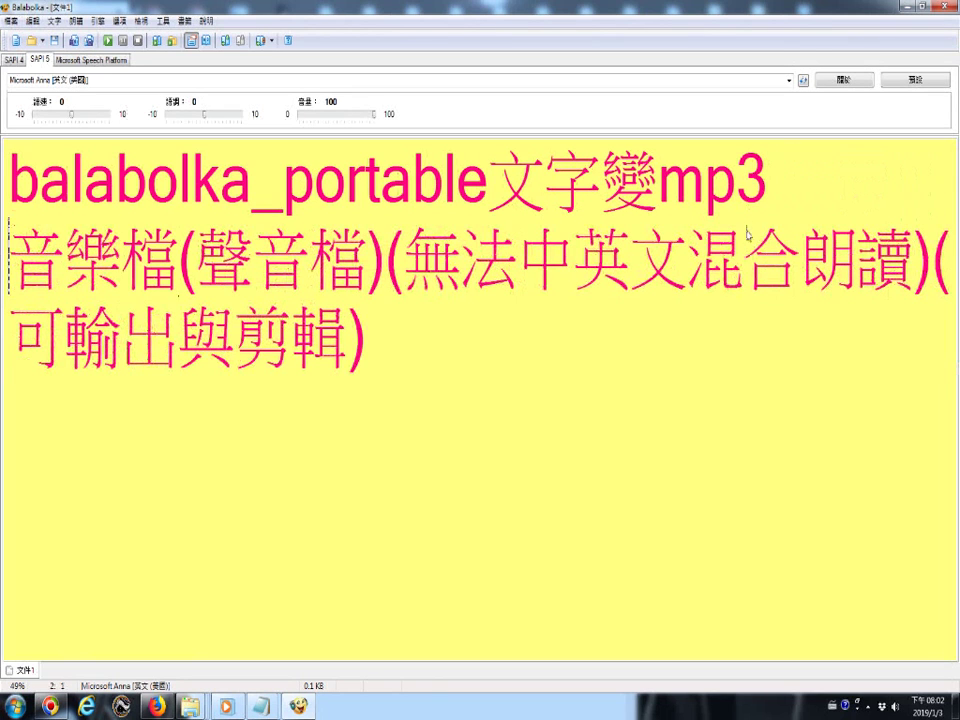
{"action": "left_click", "coordinate": [800, 264]}
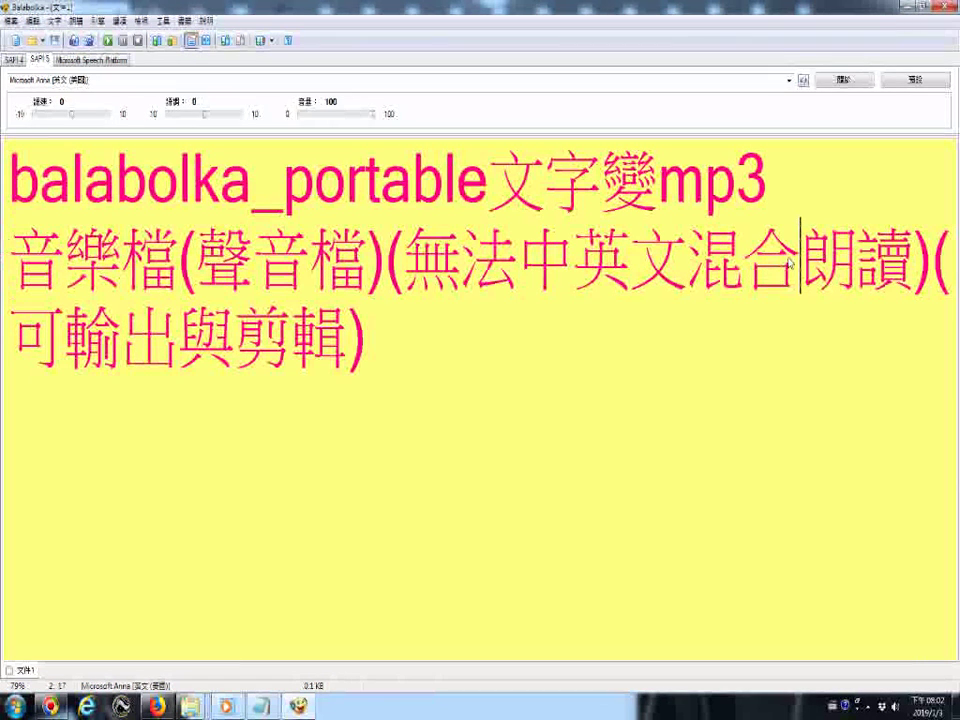
{"action": "key", "text": "Return"}
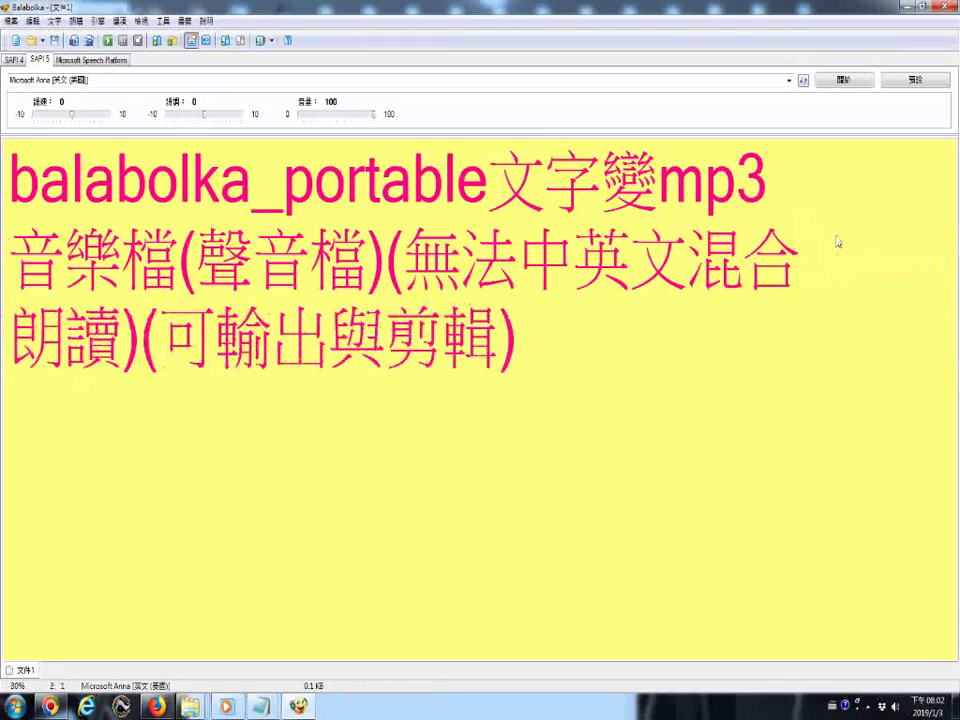
Step: Enlarge the document font again until only one full 測試 sample fits in the preview, apply it and check the whole text
{"action": "left_click", "coordinate": [144, 24]}
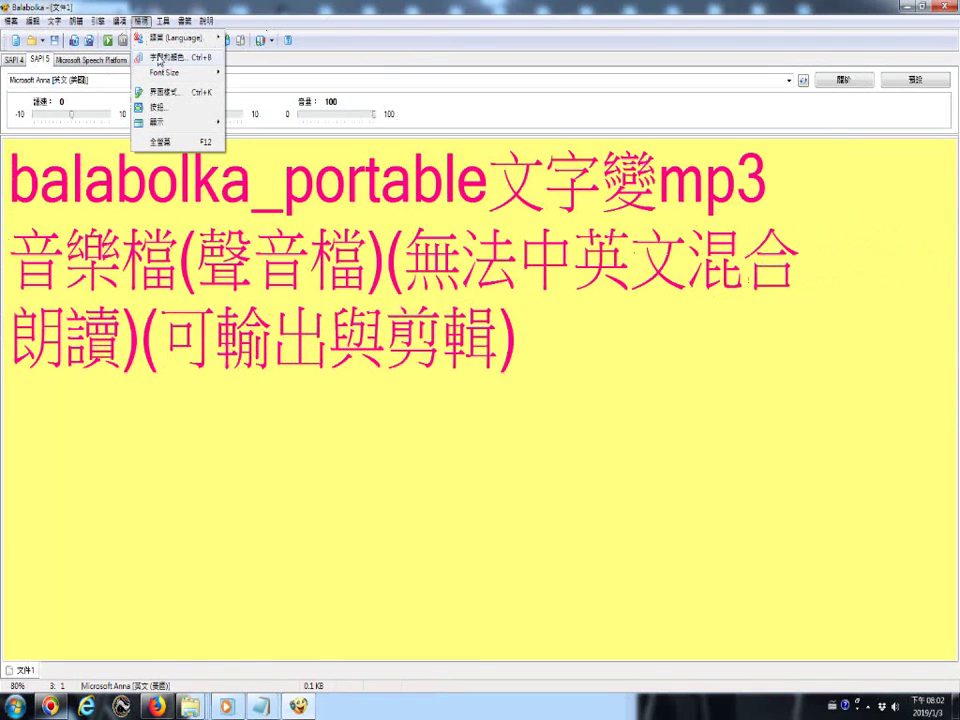
{"action": "left_click", "coordinate": [160, 60]}
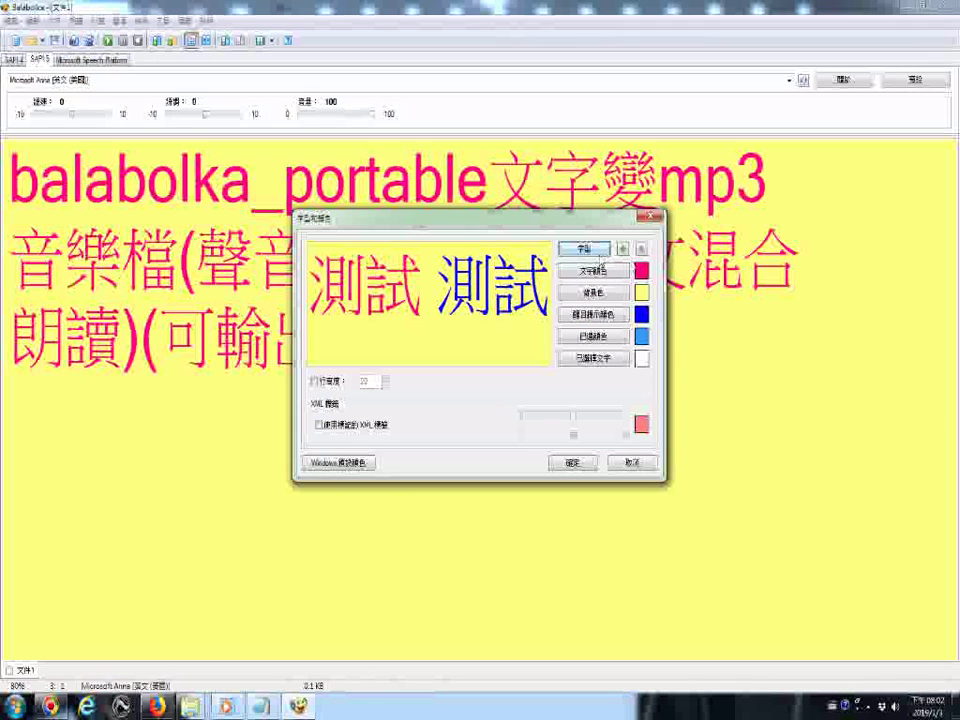
{"action": "left_click", "coordinate": [622, 248]}
{"action": "left_click", "coordinate": [622, 248]}
{"action": "left_click", "coordinate": [622, 248]}
{"action": "left_click", "coordinate": [622, 248]}
{"action": "left_click", "coordinate": [622, 248]}
{"action": "left_click", "coordinate": [622, 248]}
{"action": "left_click", "coordinate": [622, 248]}
{"action": "left_click", "coordinate": [622, 248]}
{"action": "left_click", "coordinate": [622, 248]}
{"action": "left_click", "coordinate": [622, 248]}
{"action": "left_click", "coordinate": [622, 248]}
{"action": "left_click", "coordinate": [622, 248]}
{"action": "left_click", "coordinate": [622, 248]}
{"action": "left_click", "coordinate": [622, 248]}
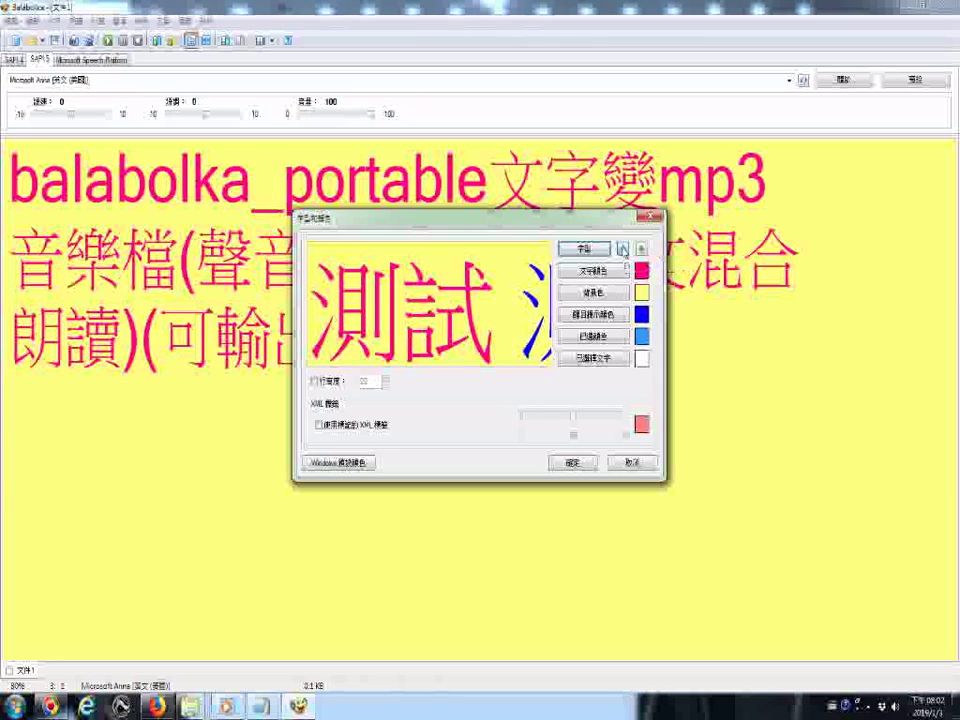
{"action": "left_click", "coordinate": [622, 248]}
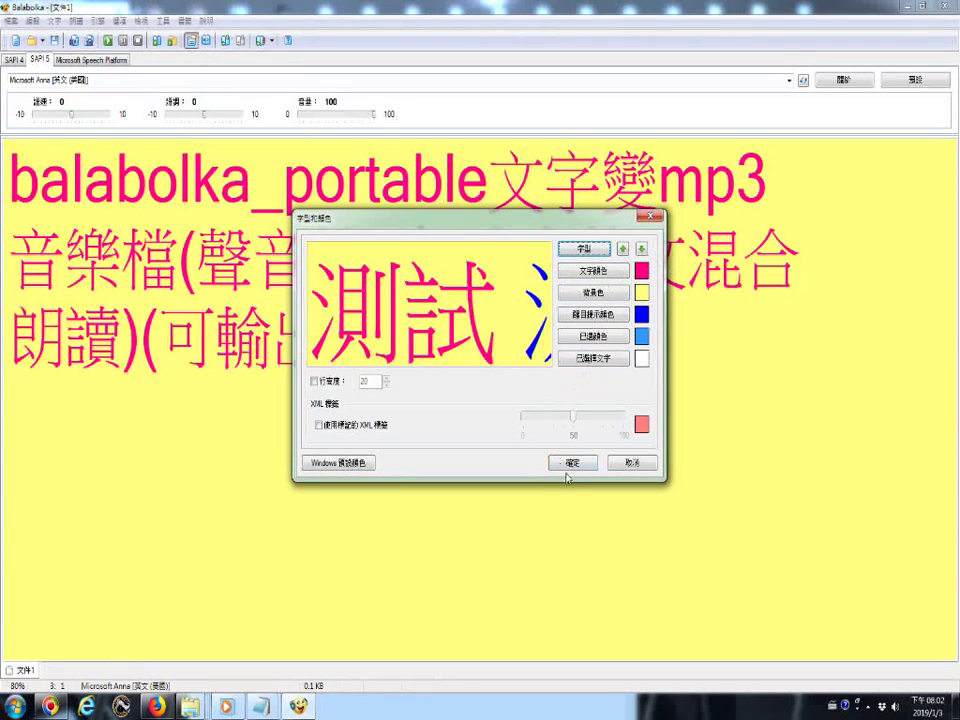
{"action": "left_click", "coordinate": [568, 464]}
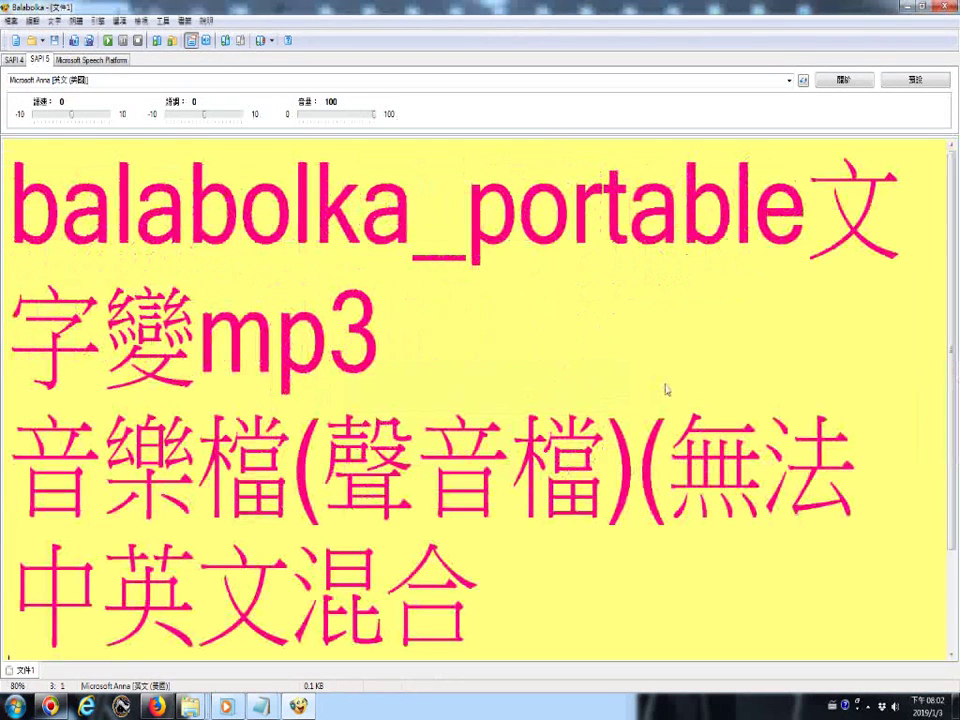
{"action": "scroll", "coordinate": [622, 462], "scroll_direction": "down", "scroll_amount": 1}
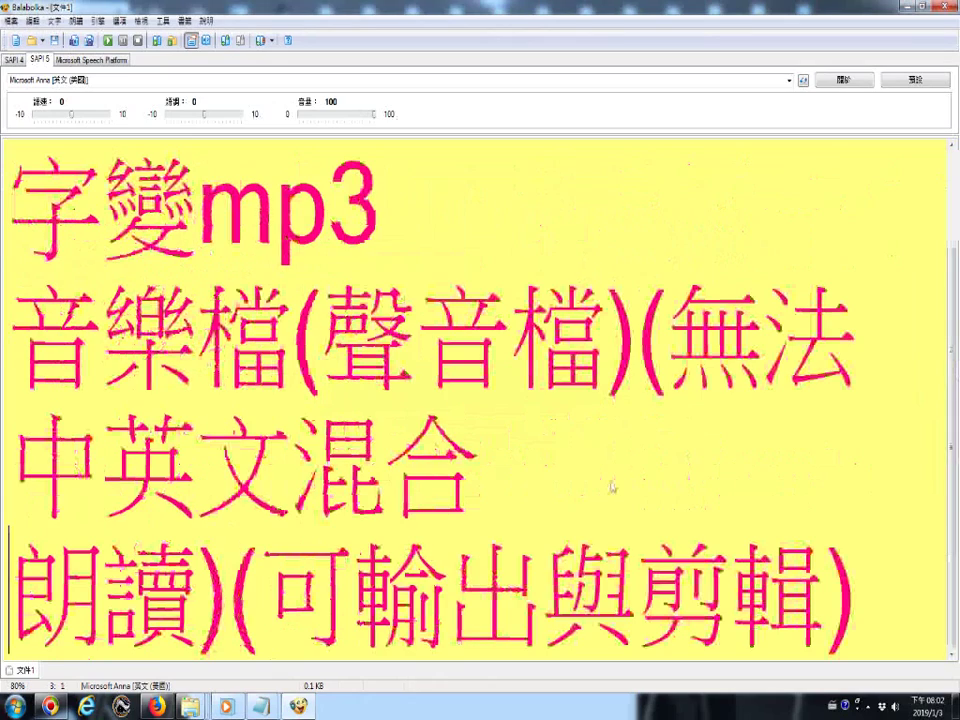
{"action": "scroll", "coordinate": [612, 487], "scroll_direction": "up", "scroll_amount": 1}
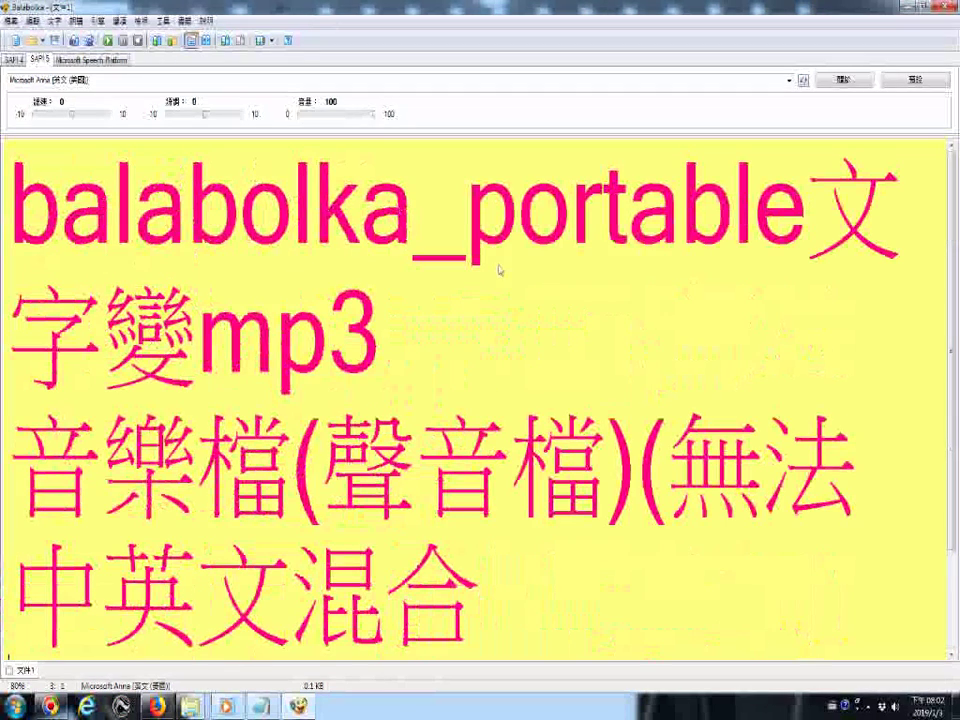
Step: Reduce the document font size by three steps in the font and colour settings and apply it
{"action": "left_click", "coordinate": [163, 20]}
{"action": "mouse_move", "coordinate": [141, 20]}
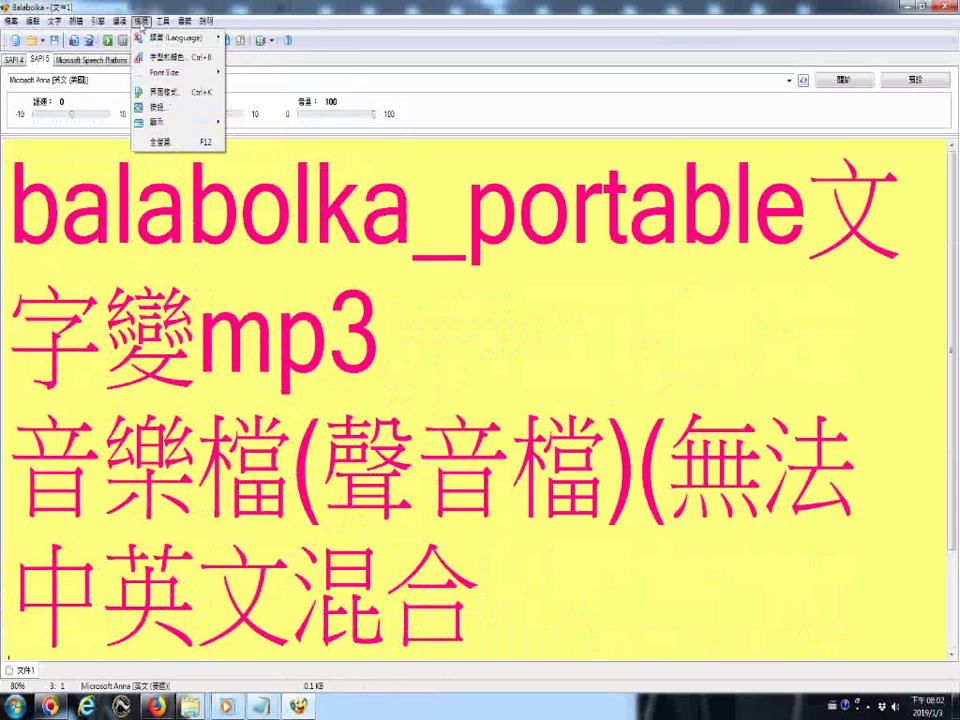
{"action": "left_click", "coordinate": [156, 59]}
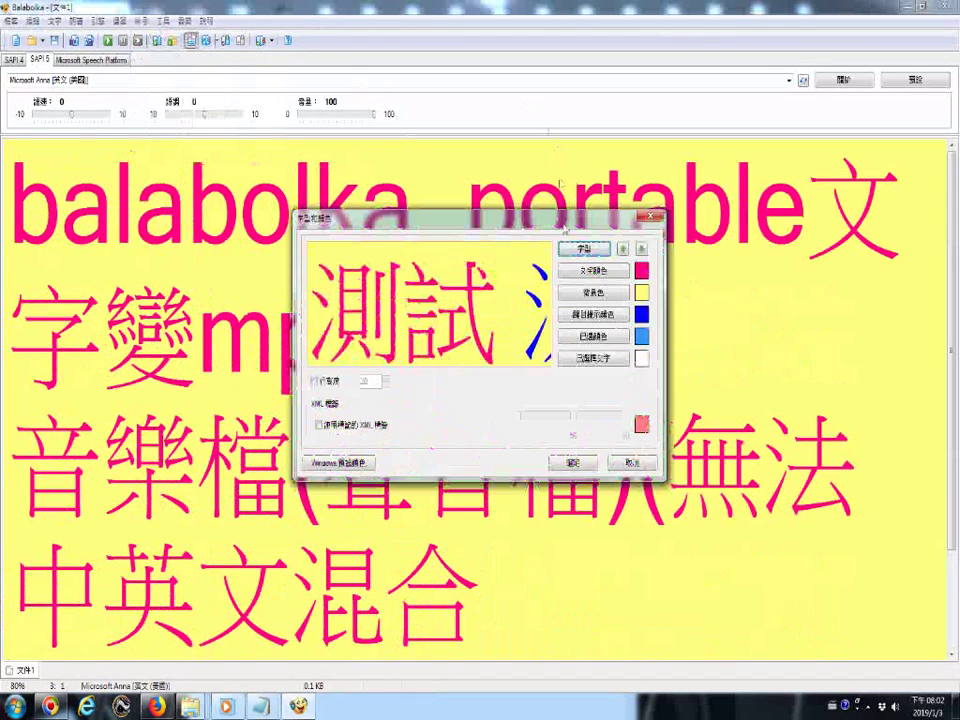
{"action": "left_click", "coordinate": [643, 249]}
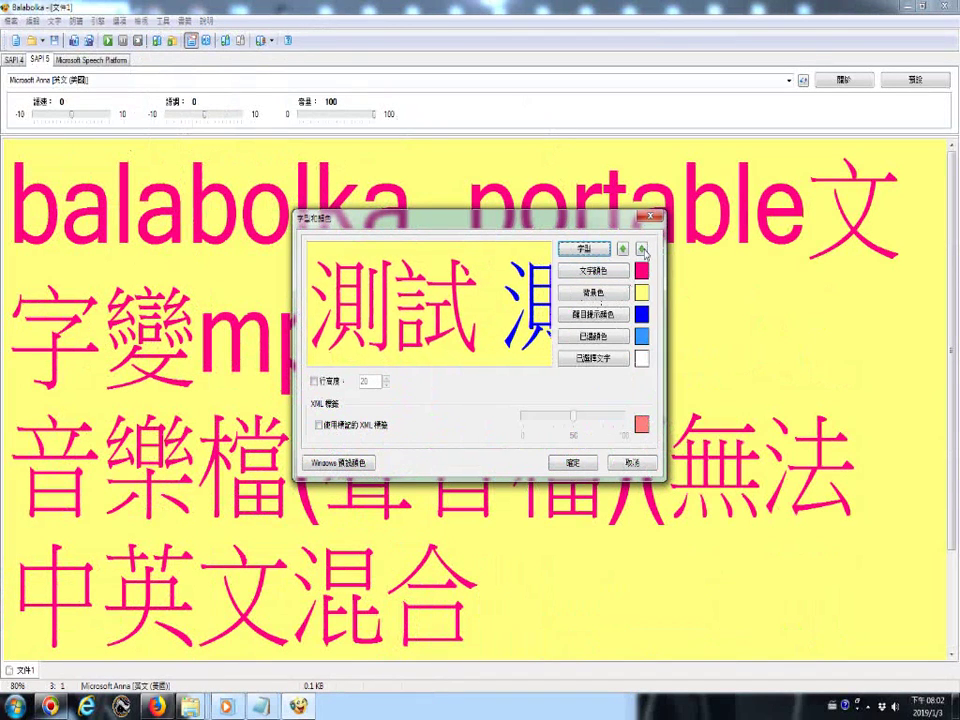
{"action": "left_click", "coordinate": [643, 249]}
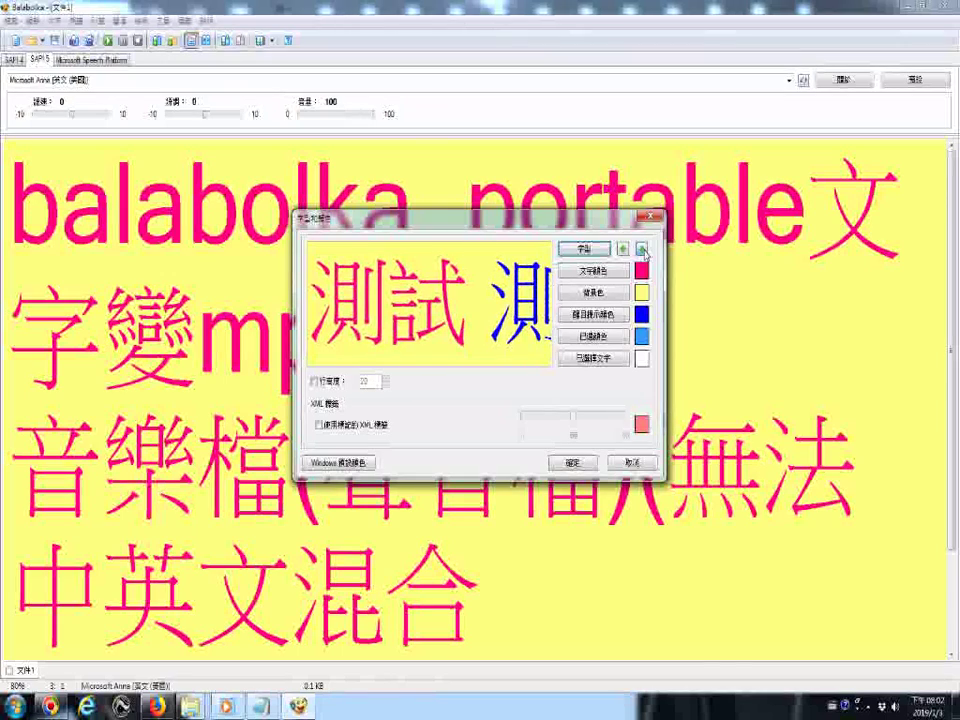
{"action": "left_click", "coordinate": [643, 249]}
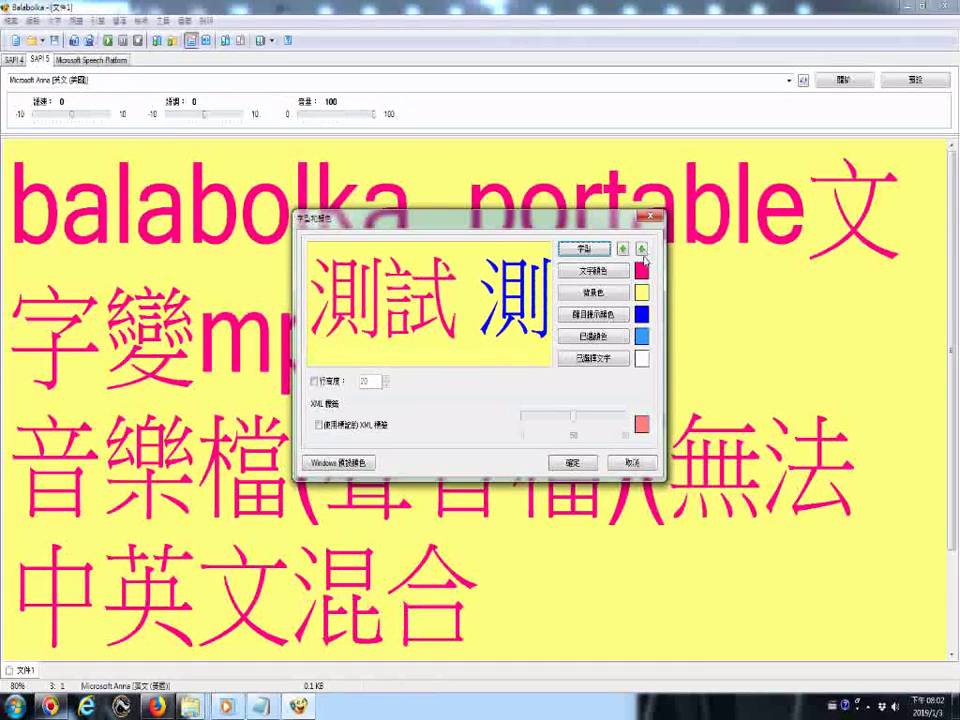
{"action": "left_click", "coordinate": [585, 464]}
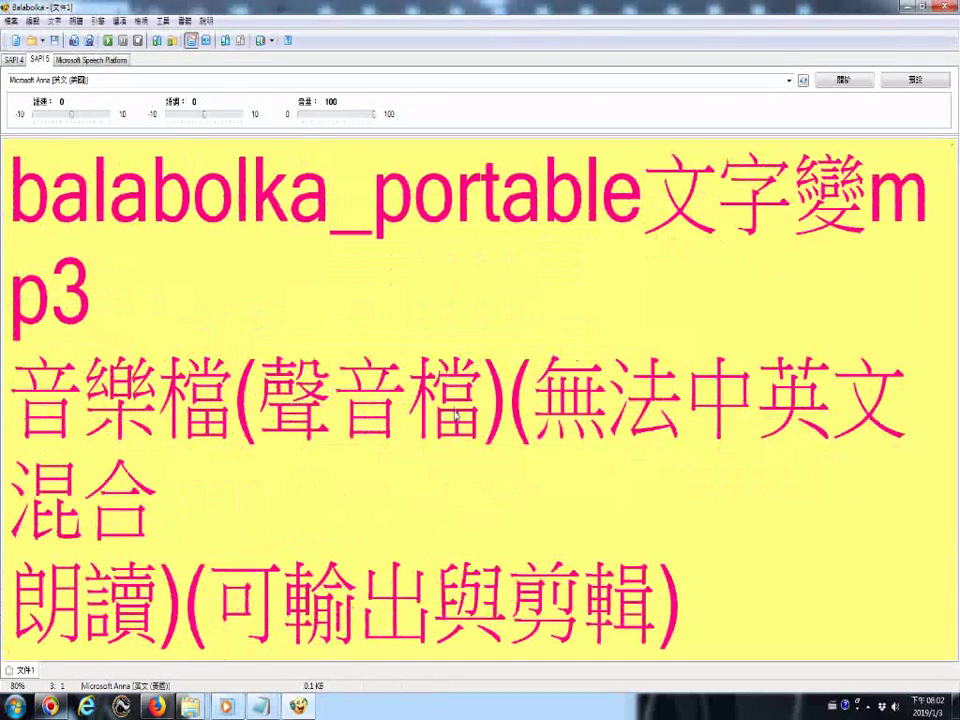
Step: Insert a line break before "mp3" and remove the one between "混合" and "朗讀"
{"action": "left_click", "coordinate": [866, 200]}
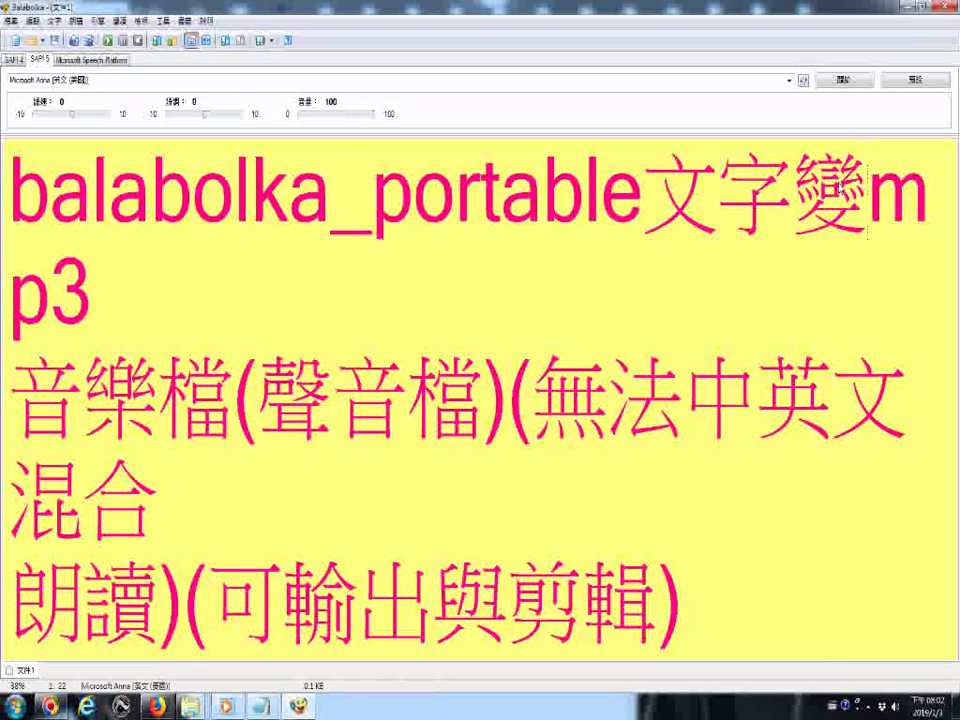
{"action": "key", "text": "Return"}
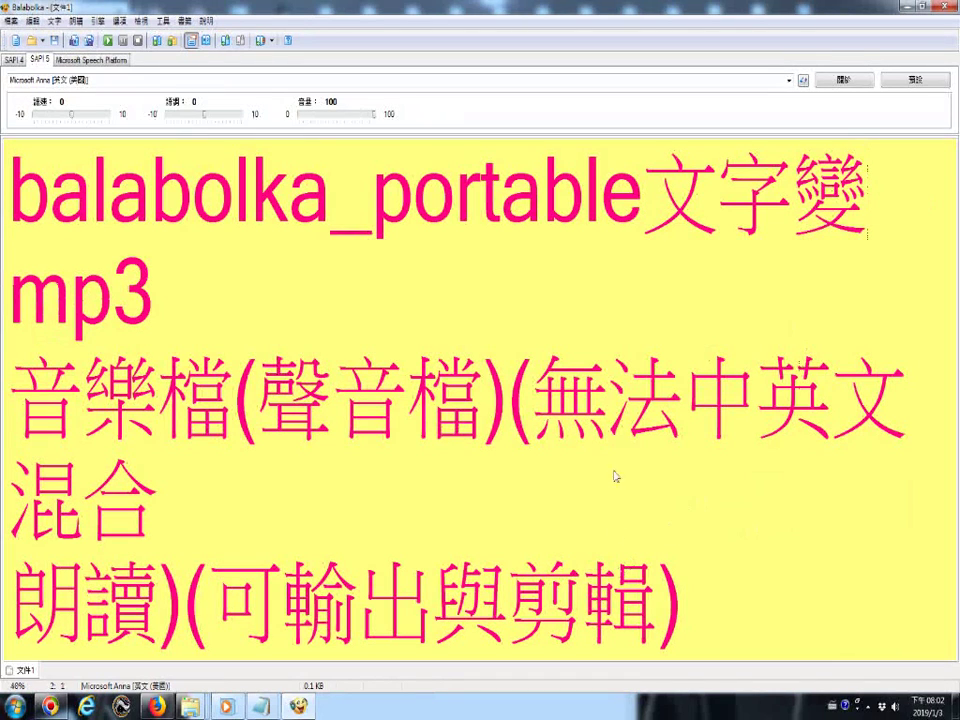
{"action": "left_click", "coordinate": [403, 508]}
{"action": "key", "text": "Delete"}
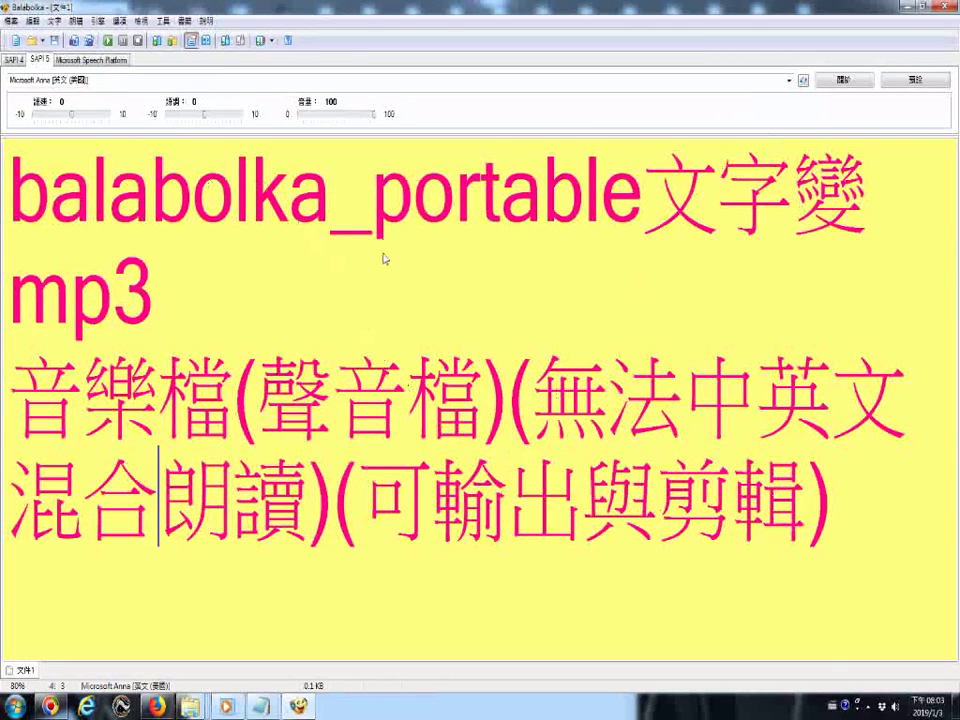
Step: Show the list of available interface languages
{"action": "left_click", "coordinate": [146, 21]}
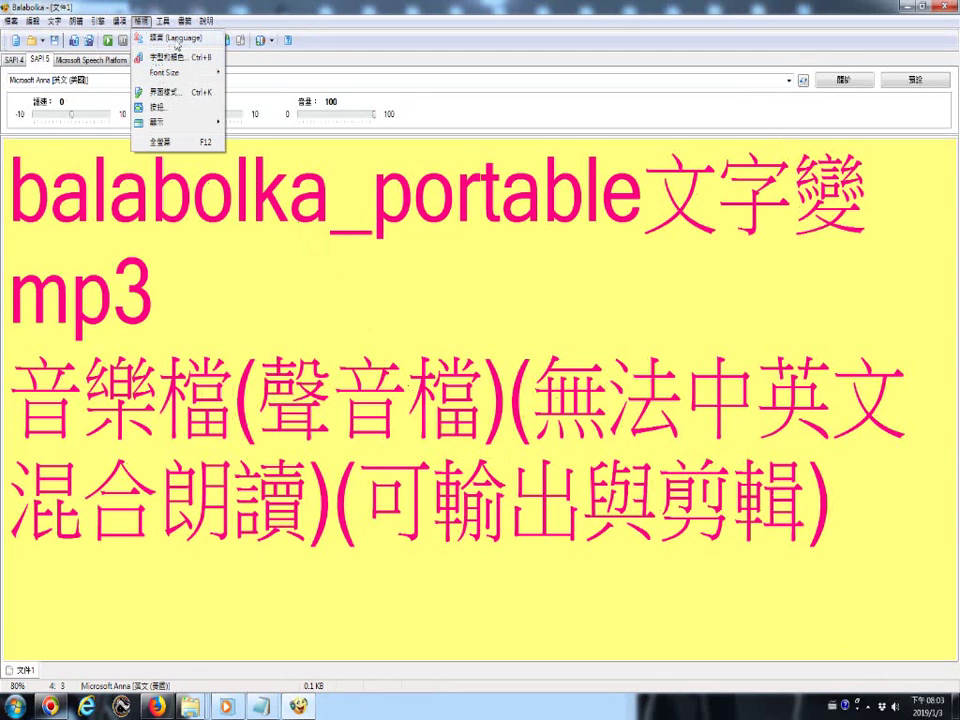
{"action": "mouse_move", "coordinate": [160, 37]}
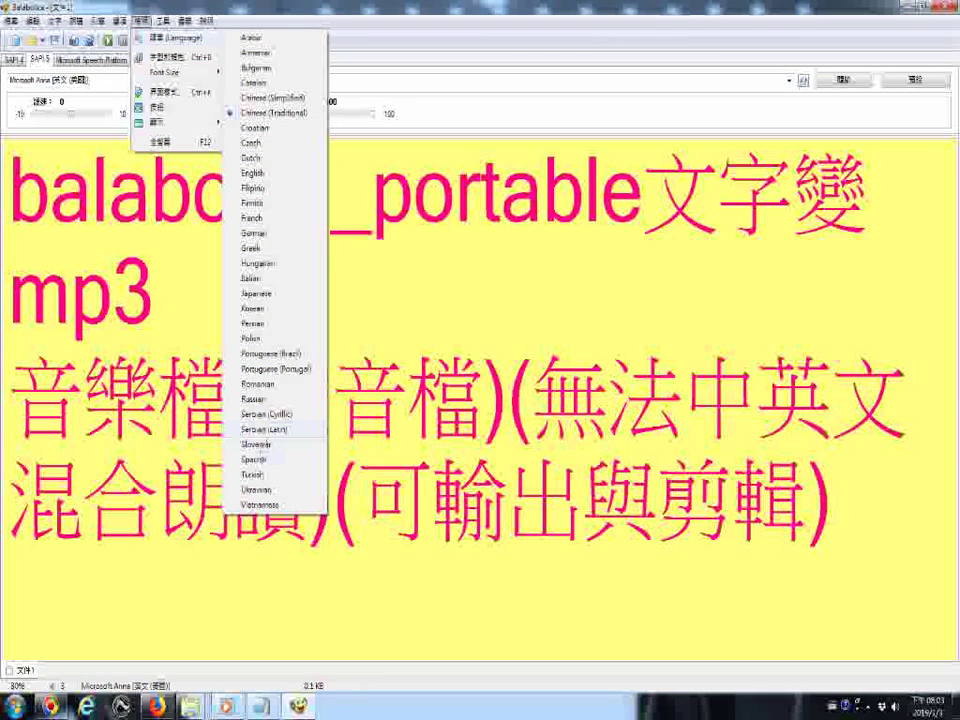